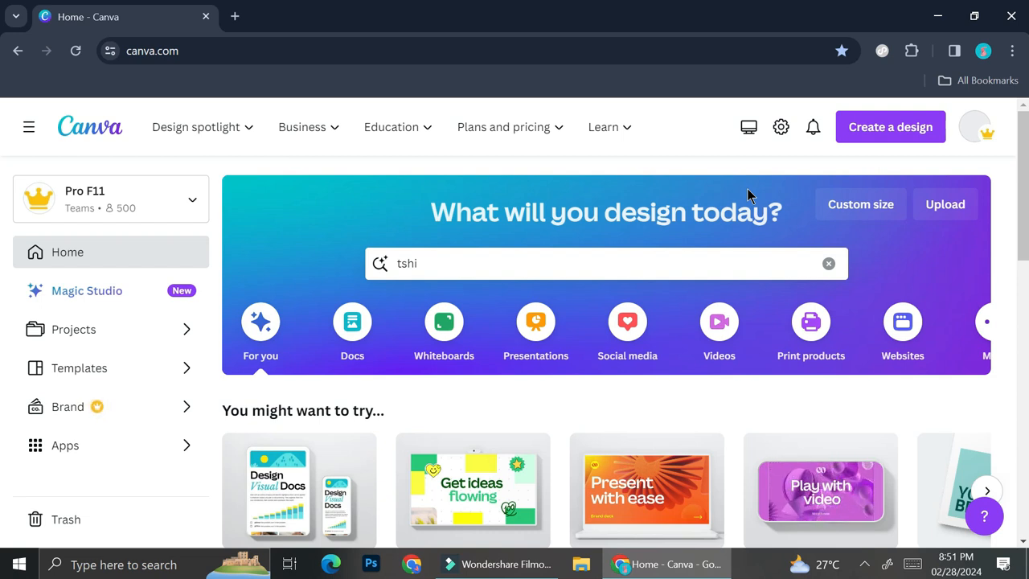
- Search the home page for "tshir" and open the suggested T-Shirt template category
double_click(433, 267)
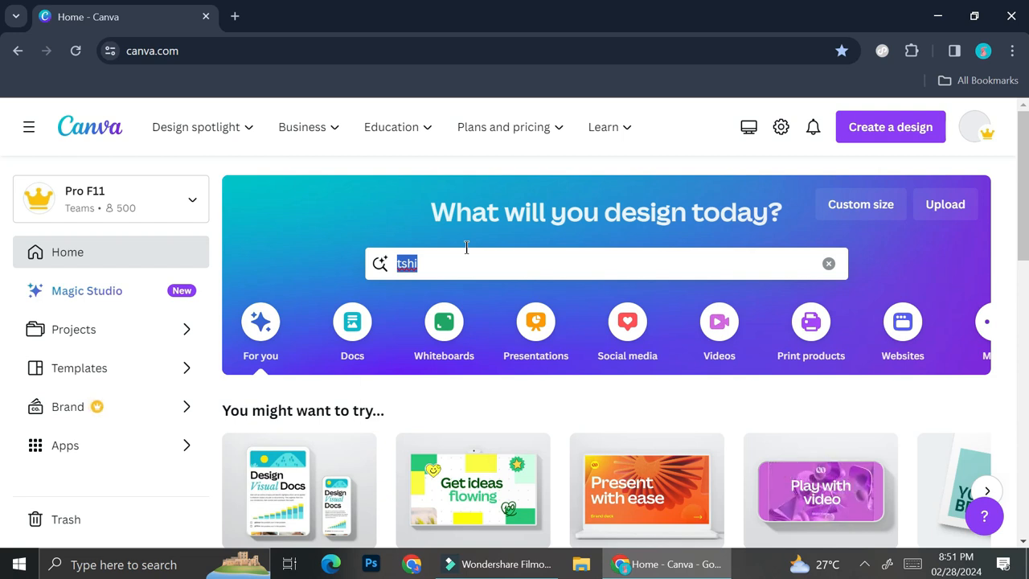
text(t)
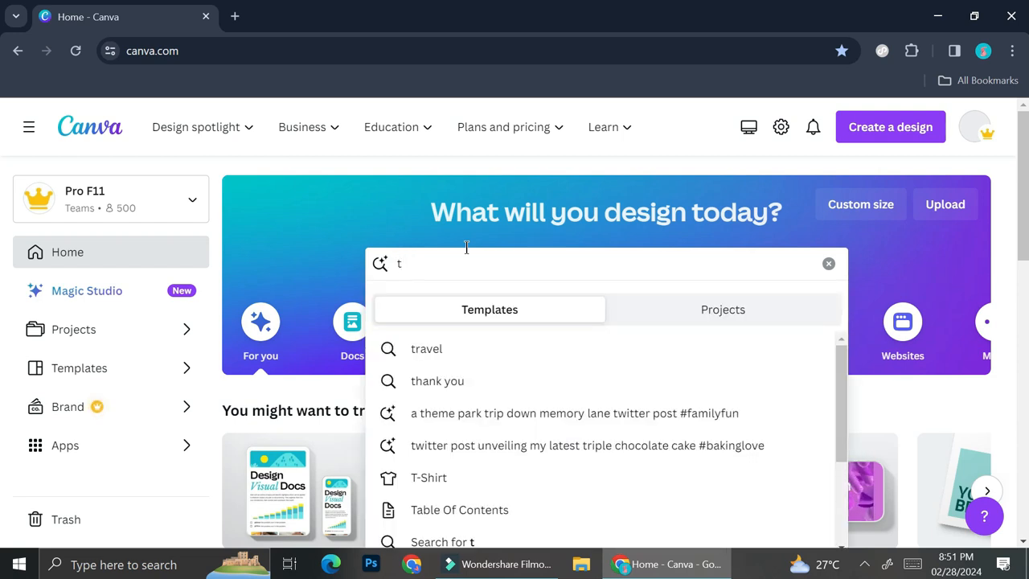
text(shir)
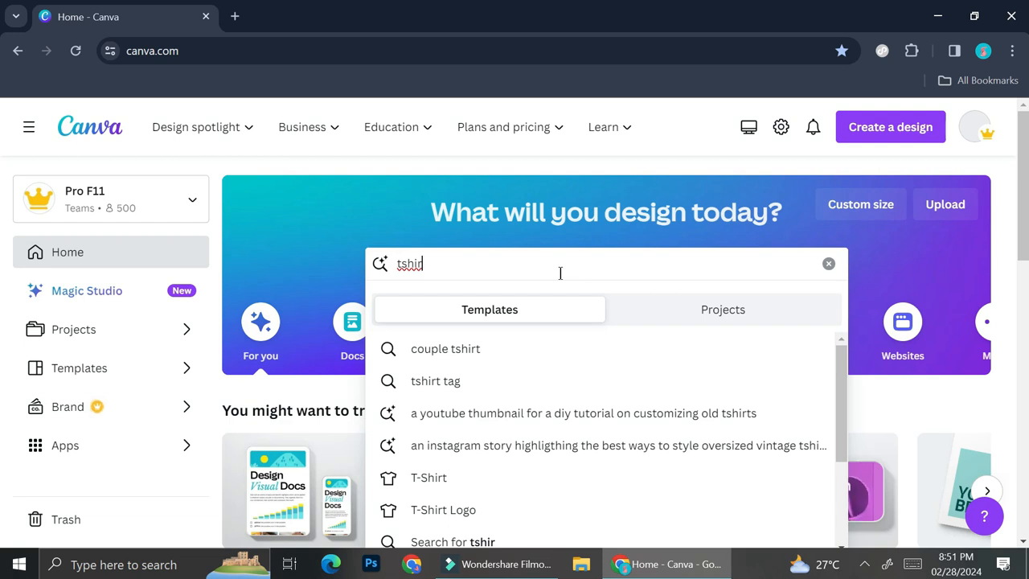
click(459, 483)
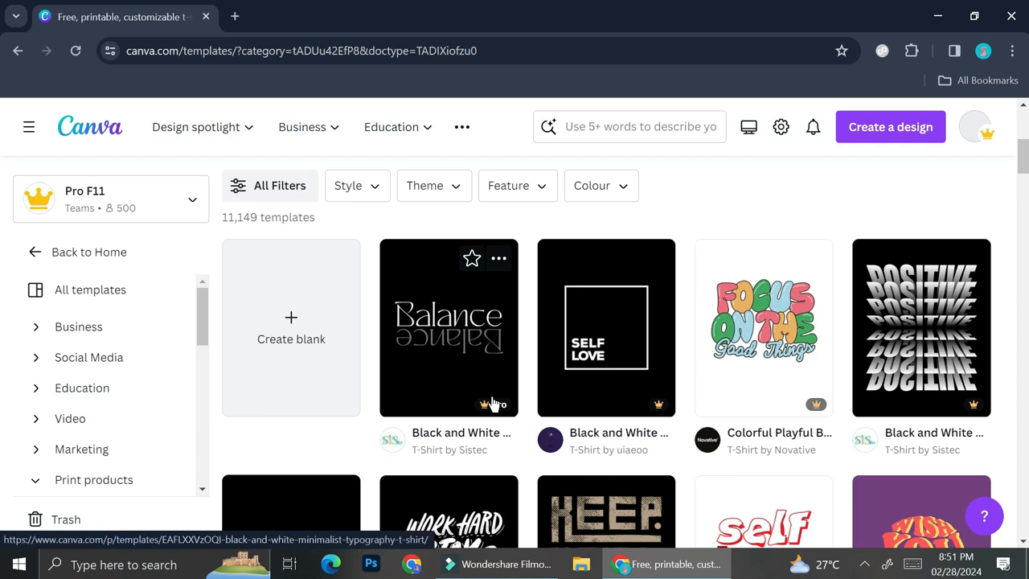
- Look through the T-shirt template gallery for design styles and ideas
scroll(715, 305, down, 3)
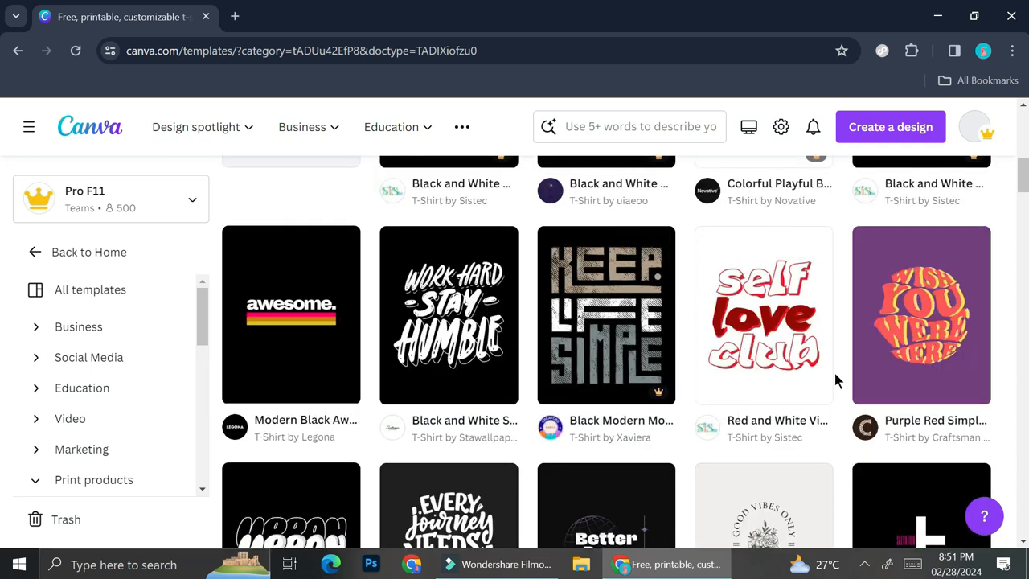
scroll(607, 418, down, 4)
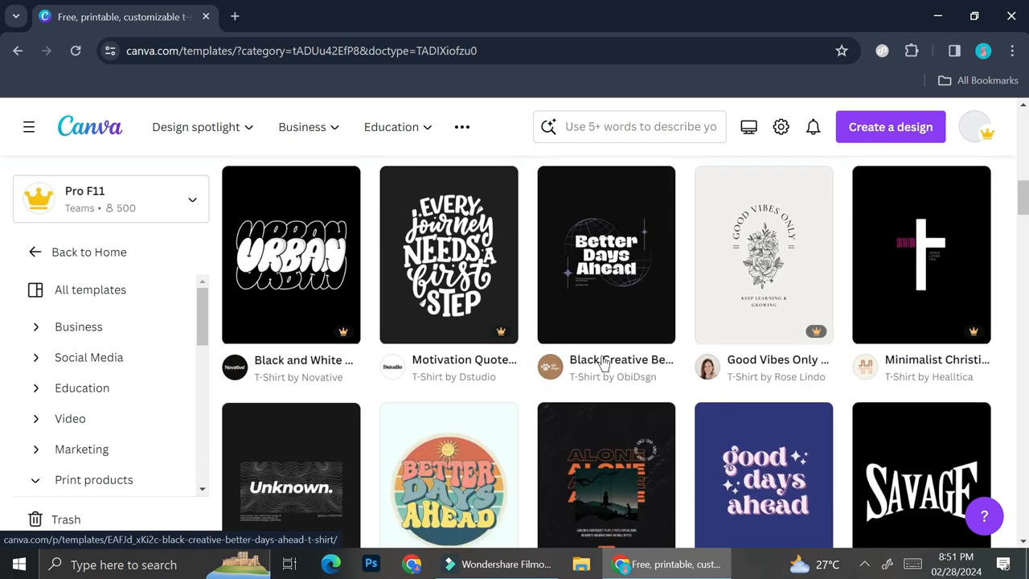
mouse_move(803, 334)
scroll(624, 254, down, 3)
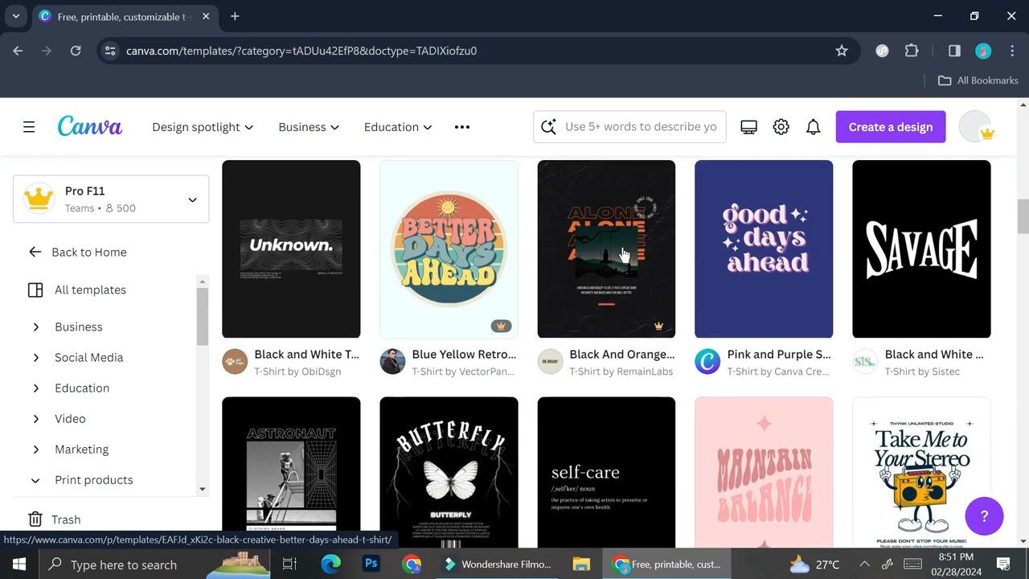
scroll(624, 254, down, 2)
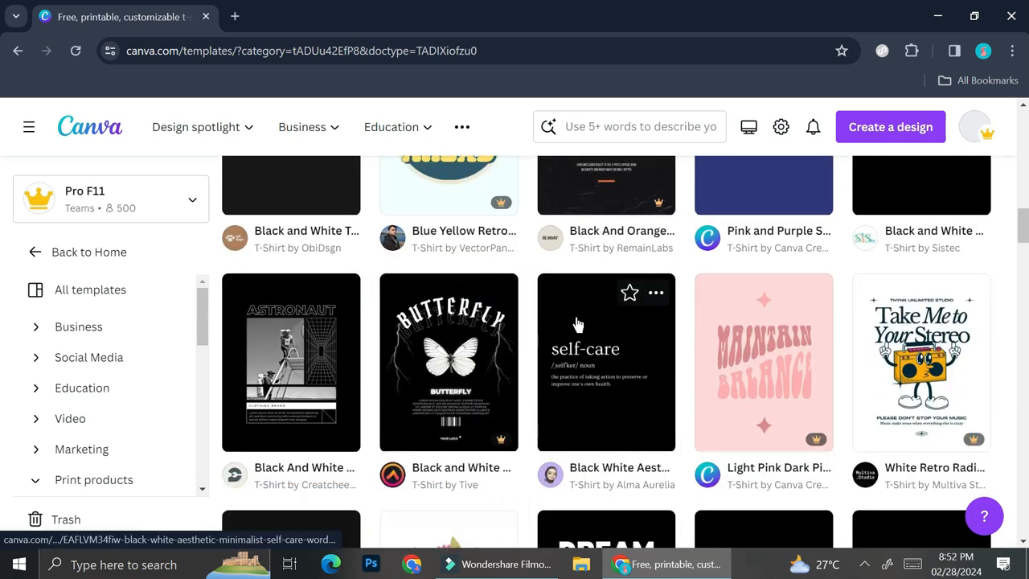
scroll(841, 393, down, 3)
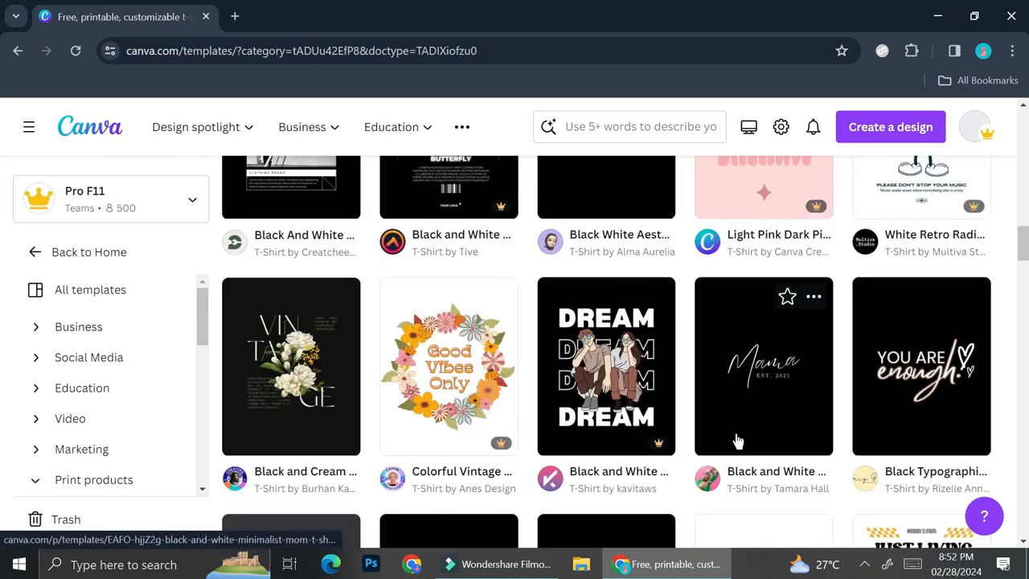
scroll(606, 320, down, 3)
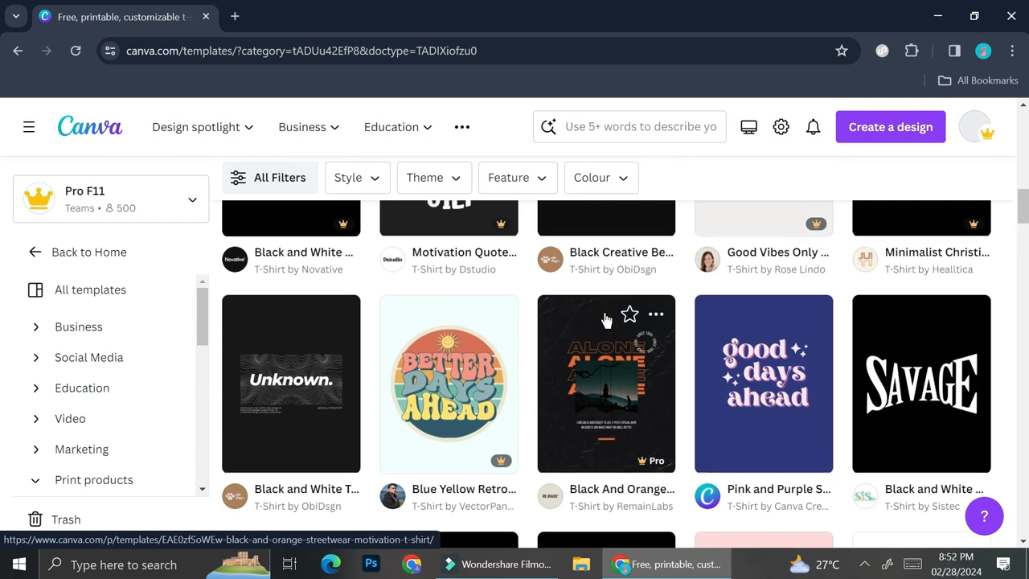
scroll(583, 306, down, 3)
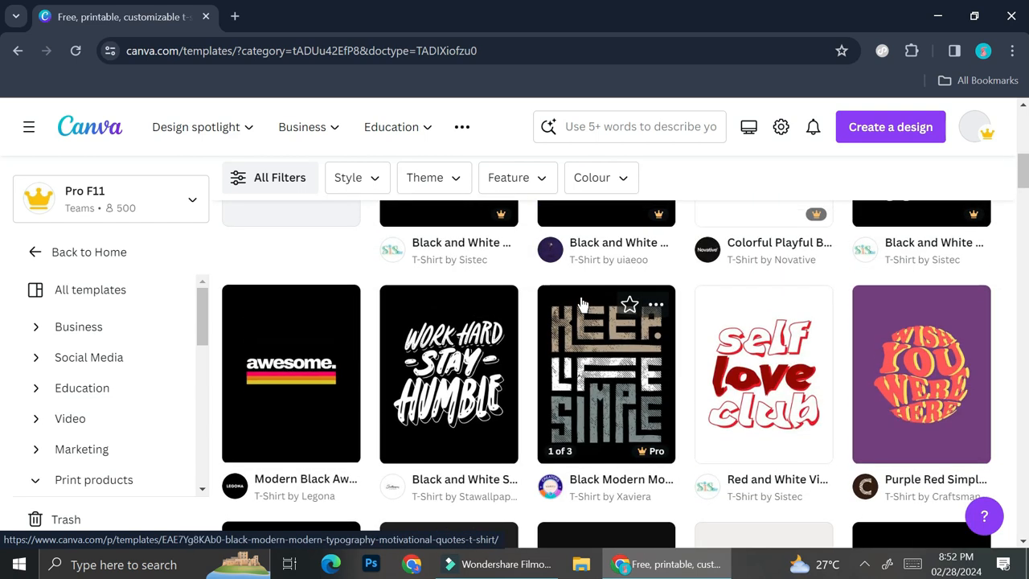
- Create a blank T-shirt design from the T-shirt templates page
scroll(583, 304, up, 10)
scroll(582, 304, down, 2)
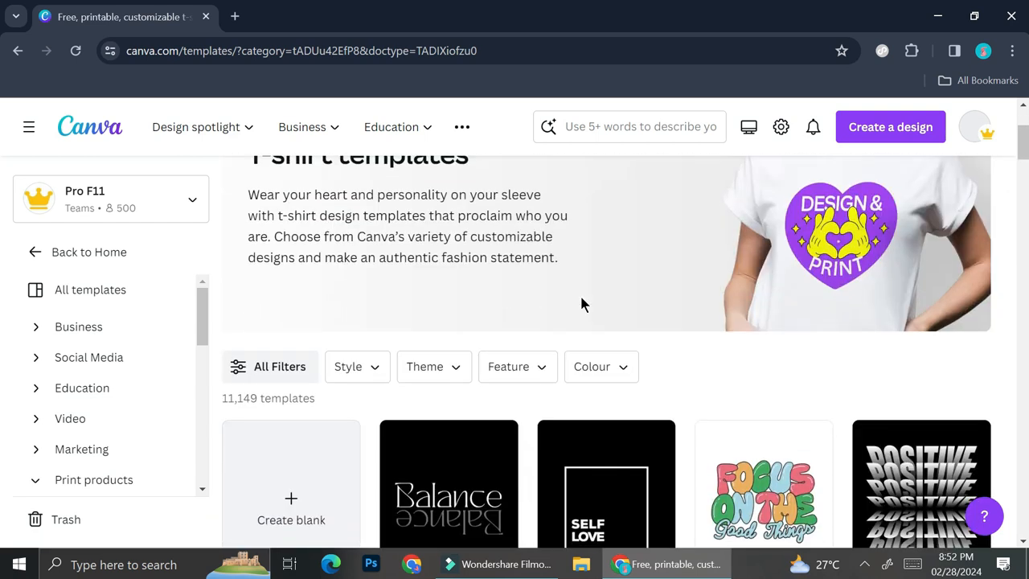
scroll(452, 369, down, 1)
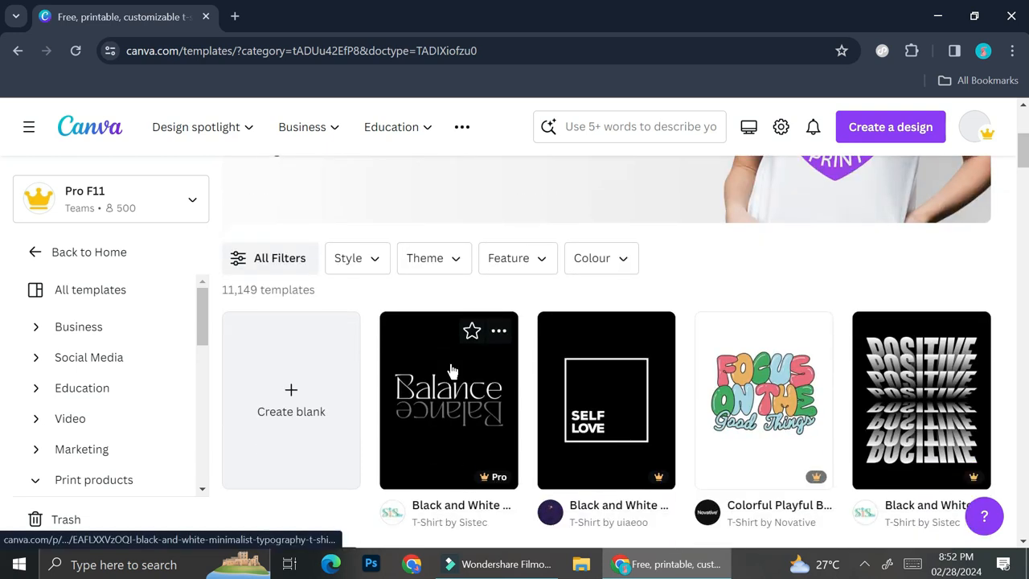
click(332, 377)
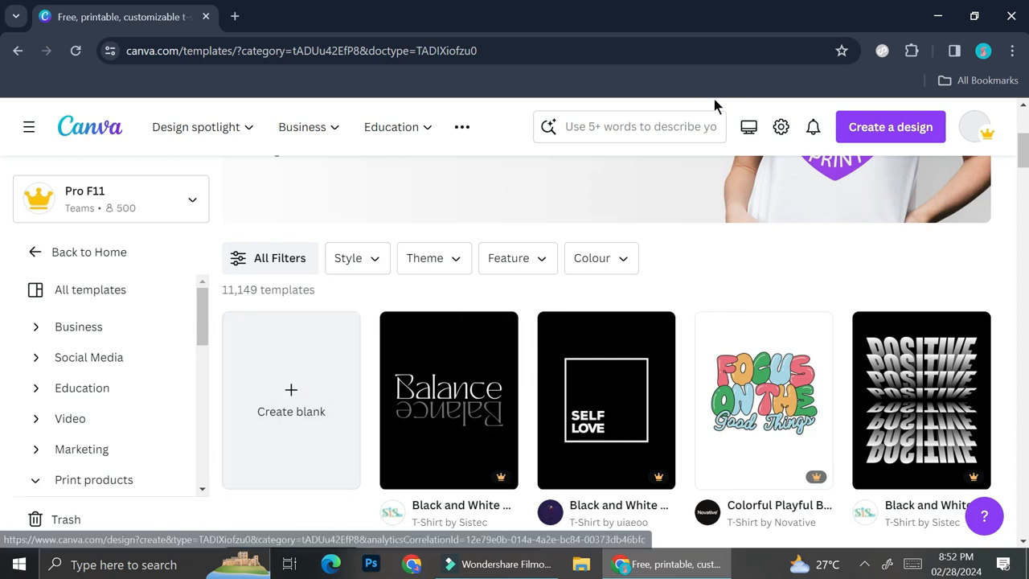
click(320, 378)
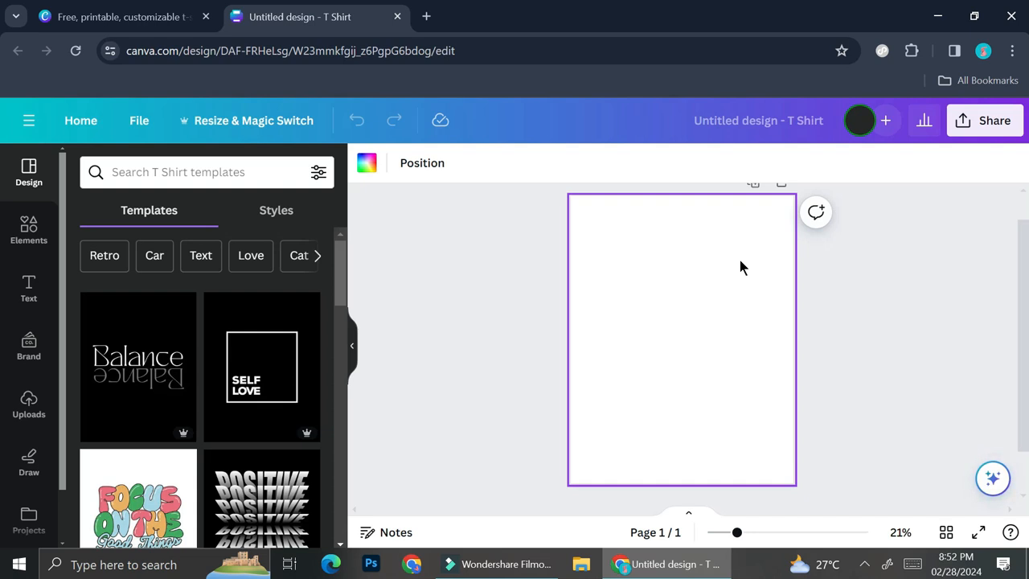
- Open Pinterest in a new browser tab and search it for "simple tshirt"
click(426, 17)
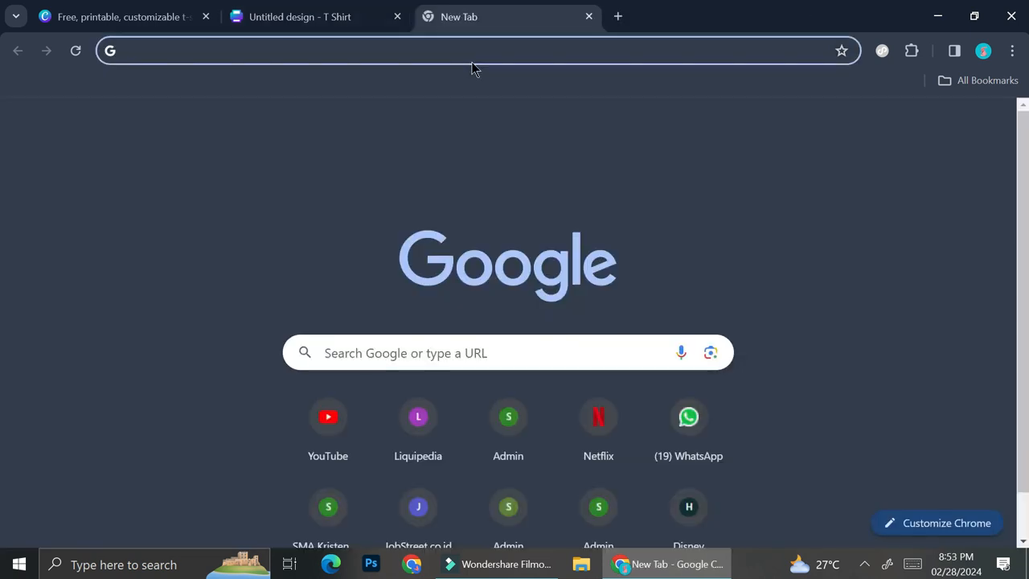
text(pinter)
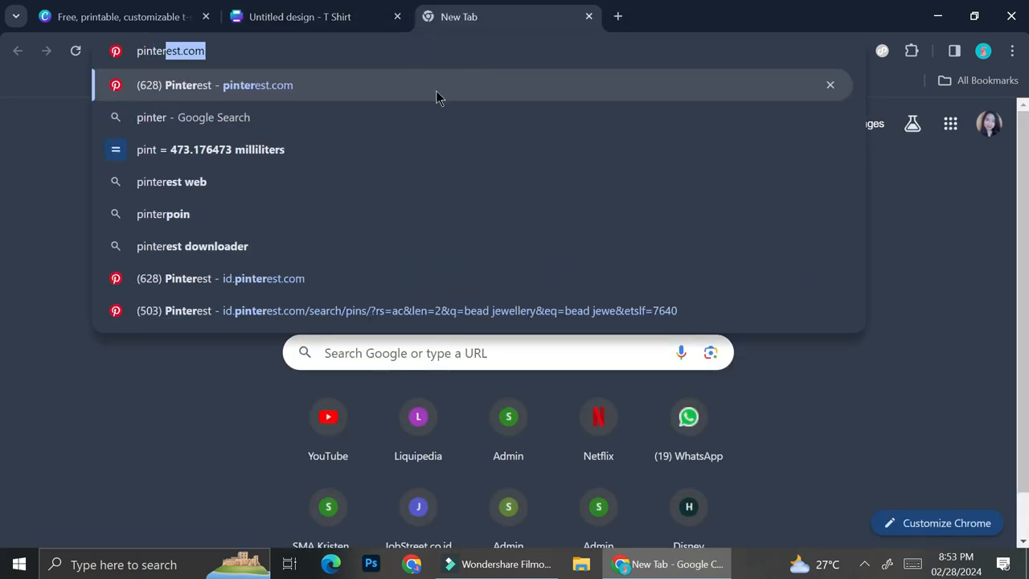
key(Return)
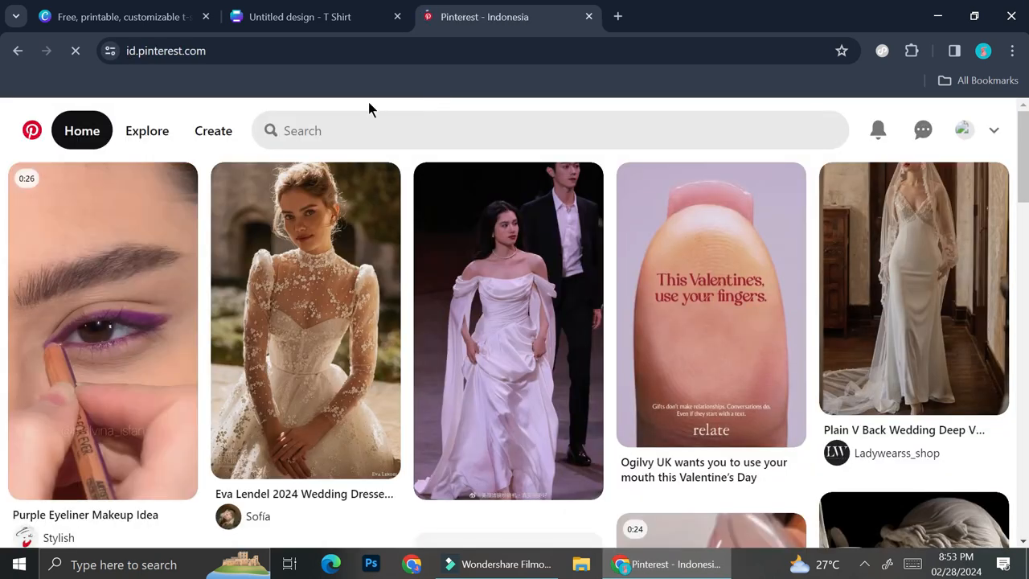
click(355, 129)
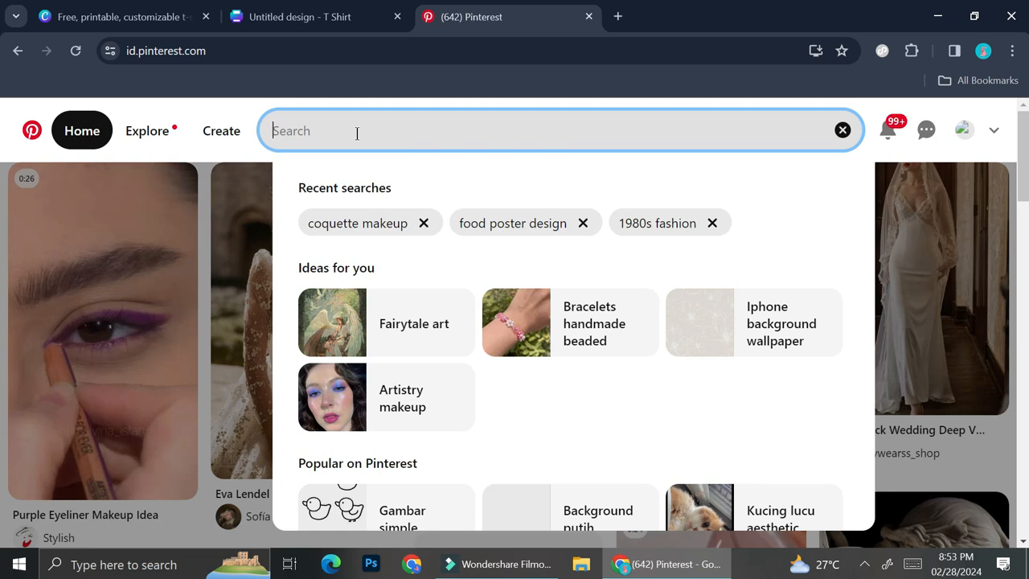
text(simp)
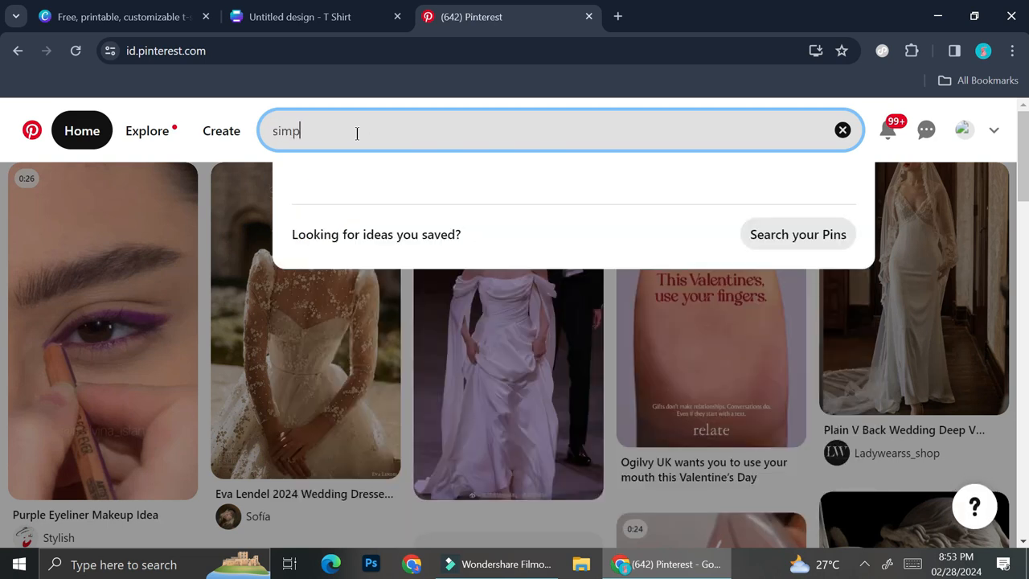
text(le tshirt)
key(Return)
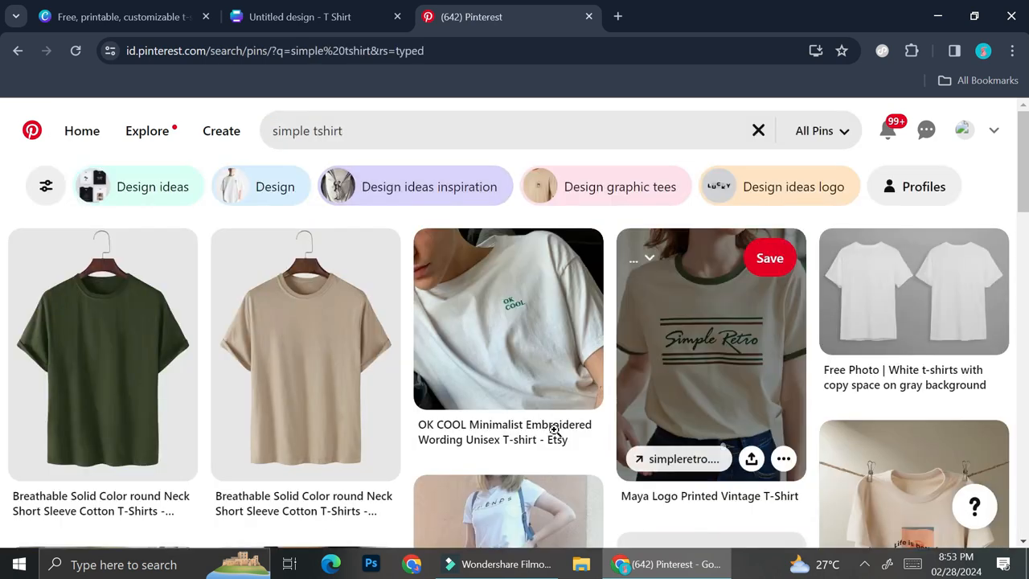
- Examine the Pinterest results for simple T-shirt designs that could serve as inspiration
scroll(691, 387, down, 4)
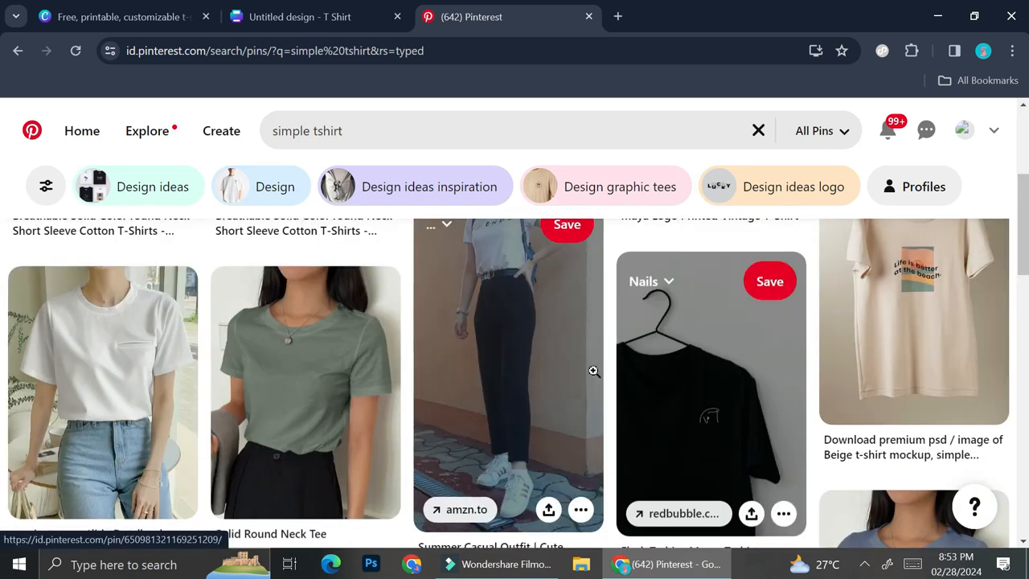
scroll(593, 370, down, 2)
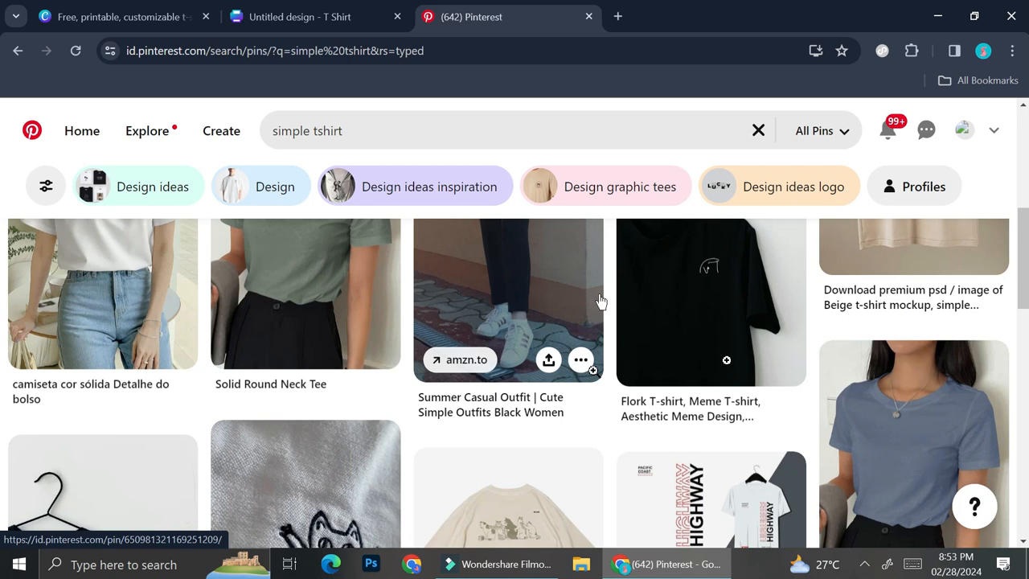
scroll(598, 300, down, 3)
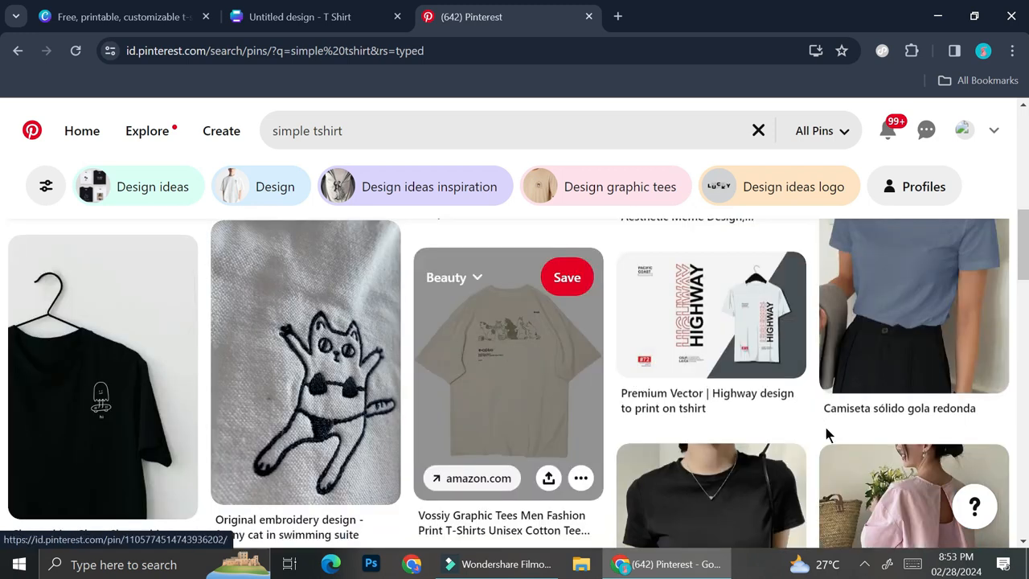
scroll(827, 426, down, 5)
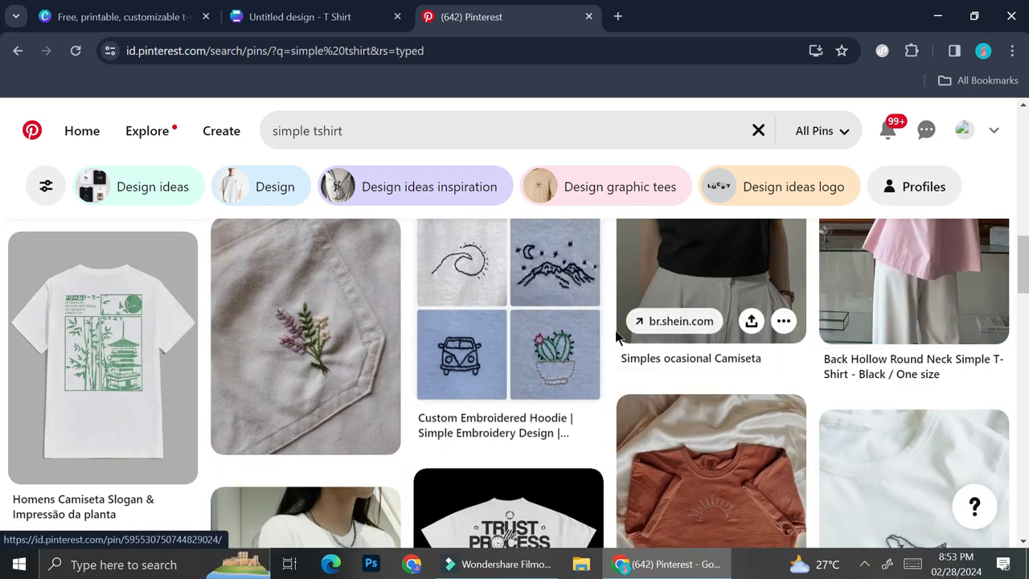
scroll(615, 330, down, 3)
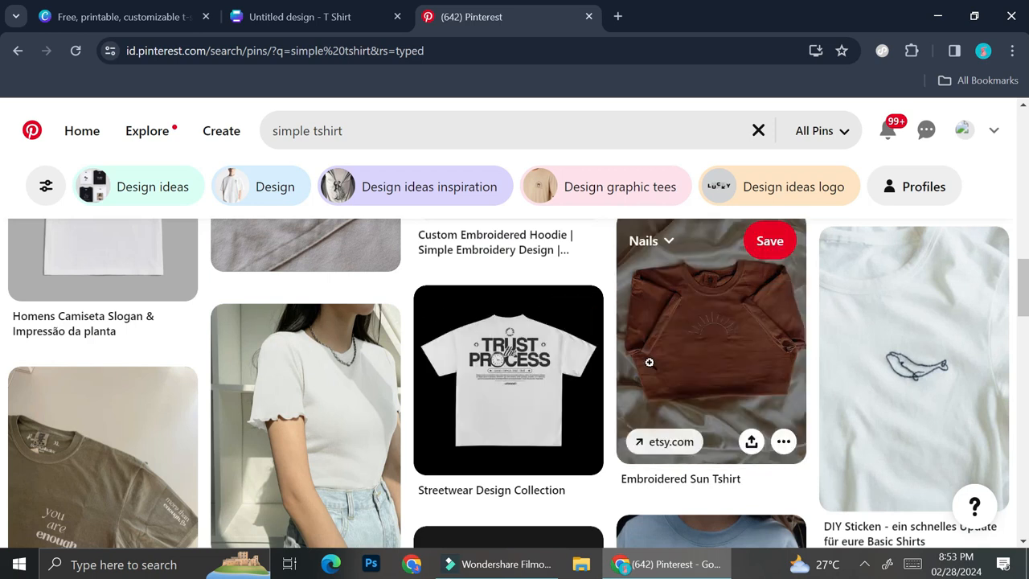
scroll(655, 358, down, 3)
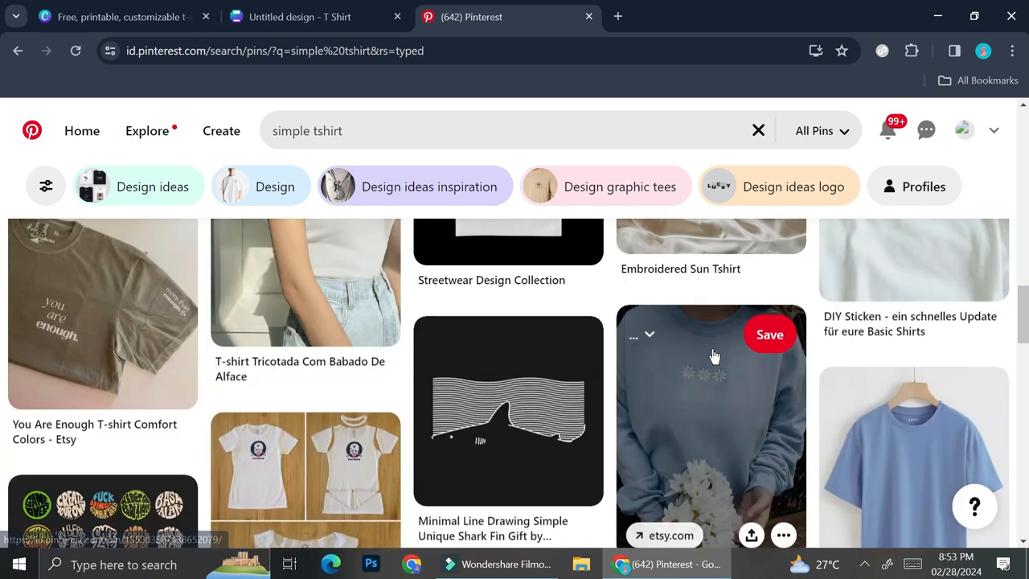
scroll(709, 347, up, 3)
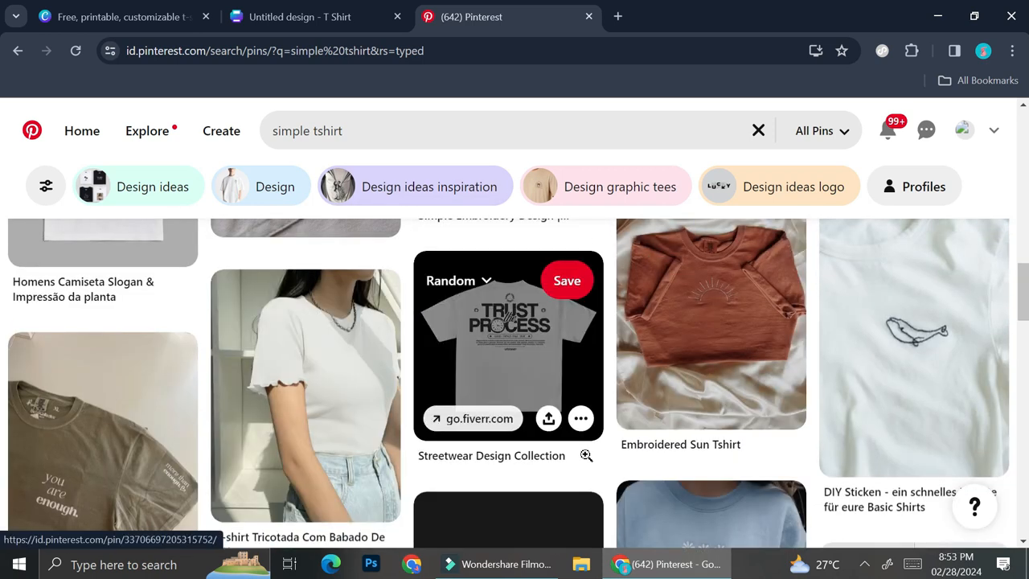
scroll(586, 455, down, 5)
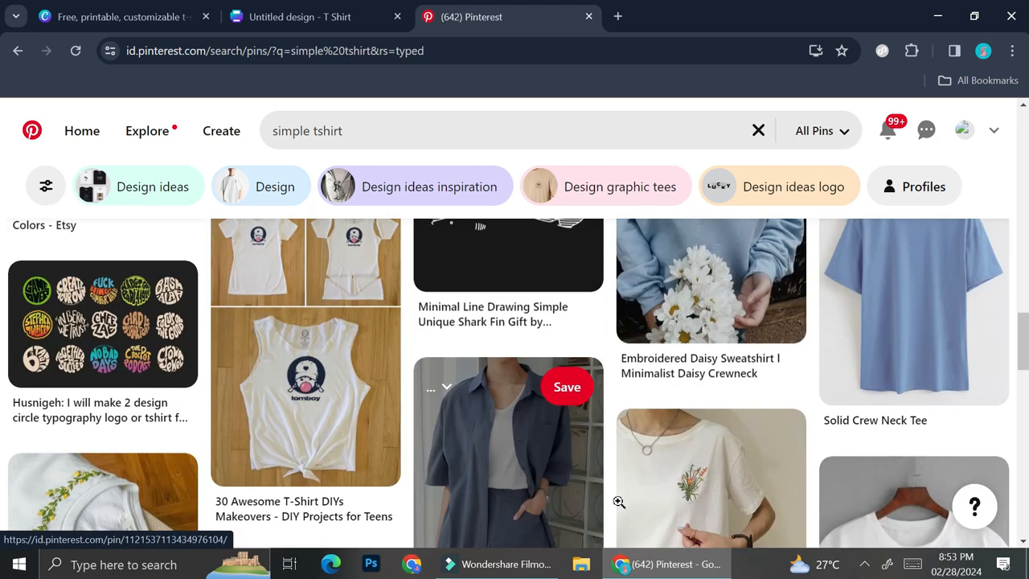
scroll(619, 501, down, 2)
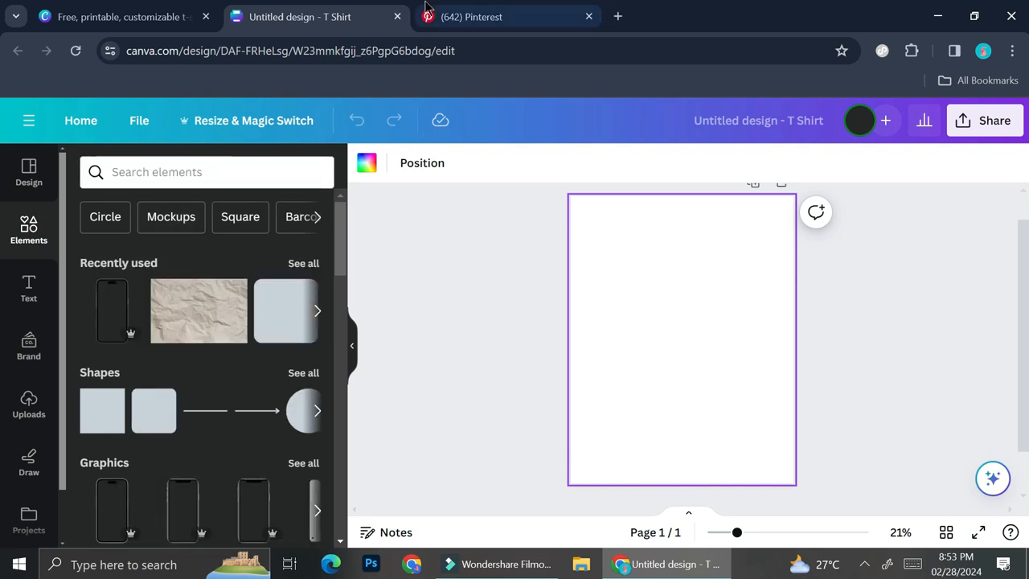
- Return to the Pinterest results and open the Boho Abstract Tshirt pin with the line-art rainbow and circle
click(471, 16)
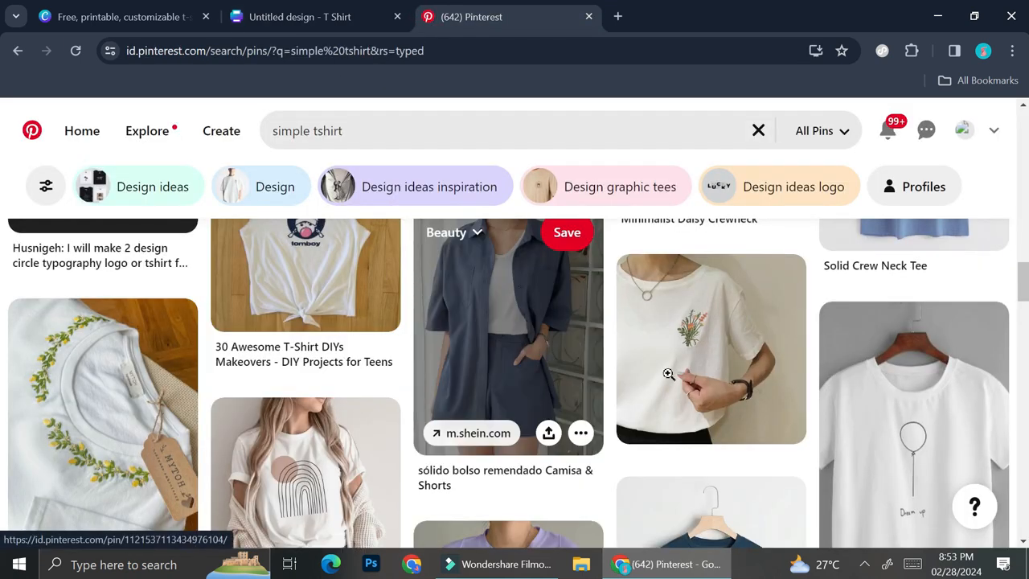
scroll(692, 349, down, 2)
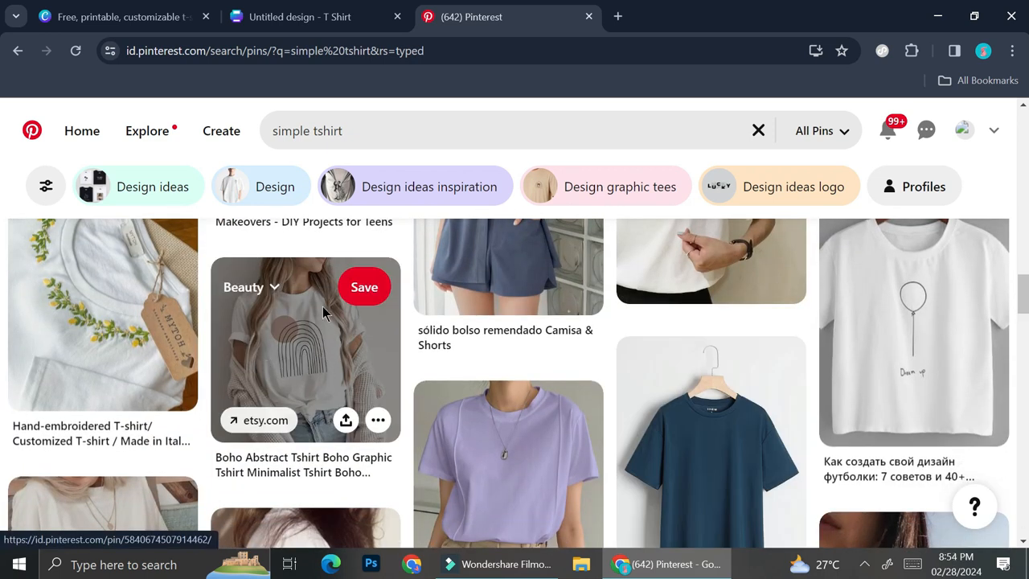
click(291, 360)
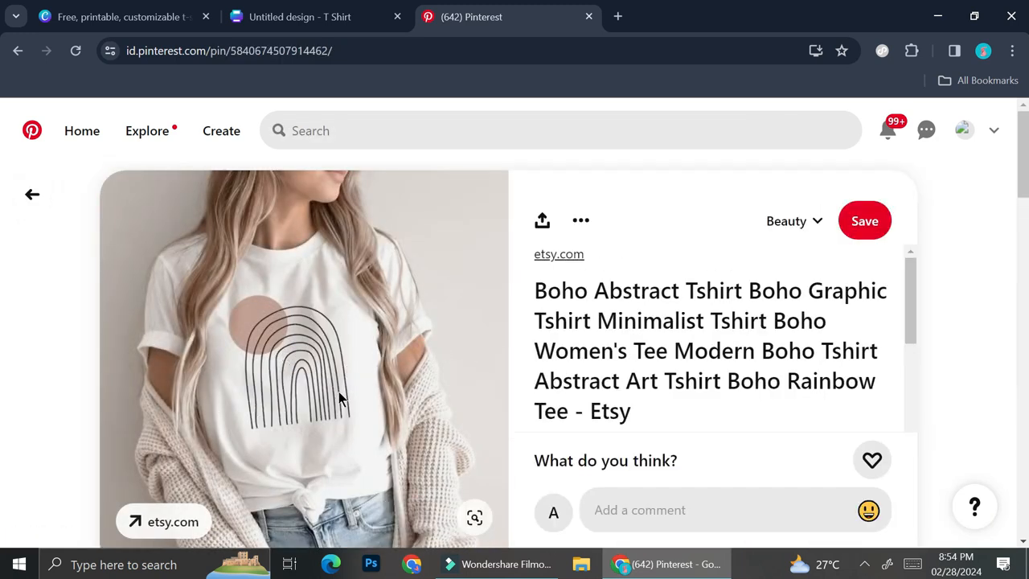
- Switch to the Canva T-shirt design, search the graphics for "whale" and add the black sketched line-art whale
click(314, 11)
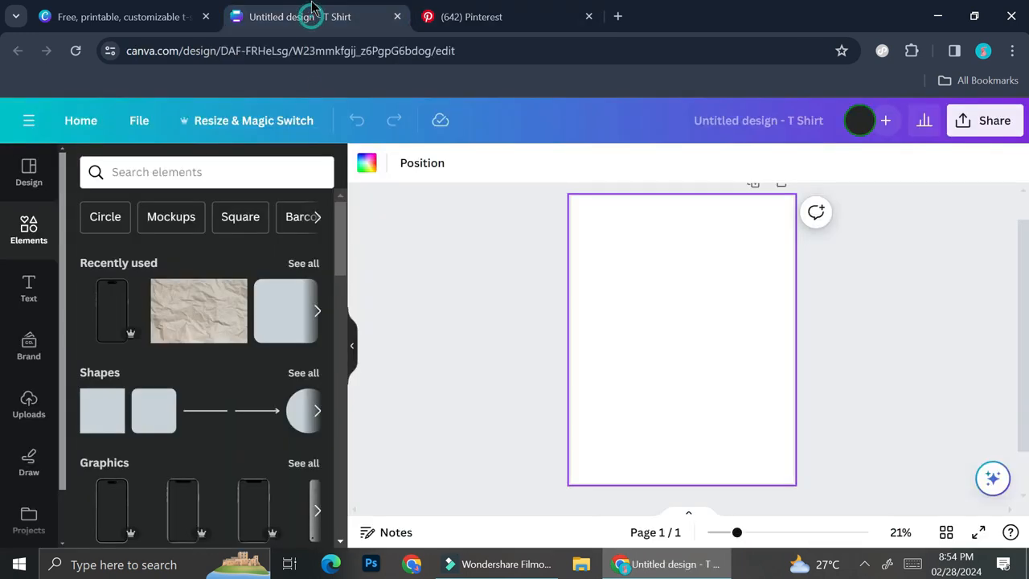
click(164, 173)
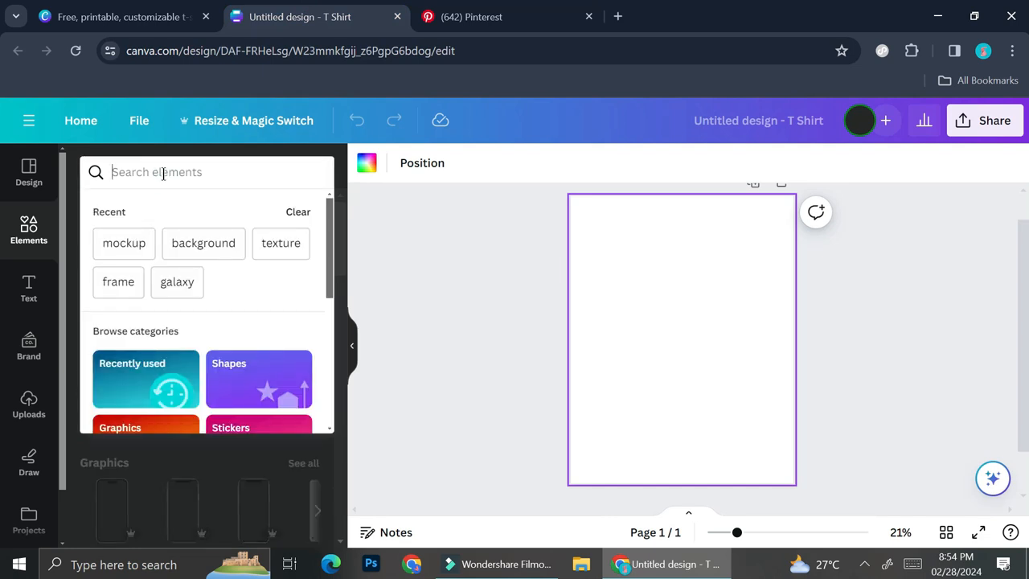
text(whale)
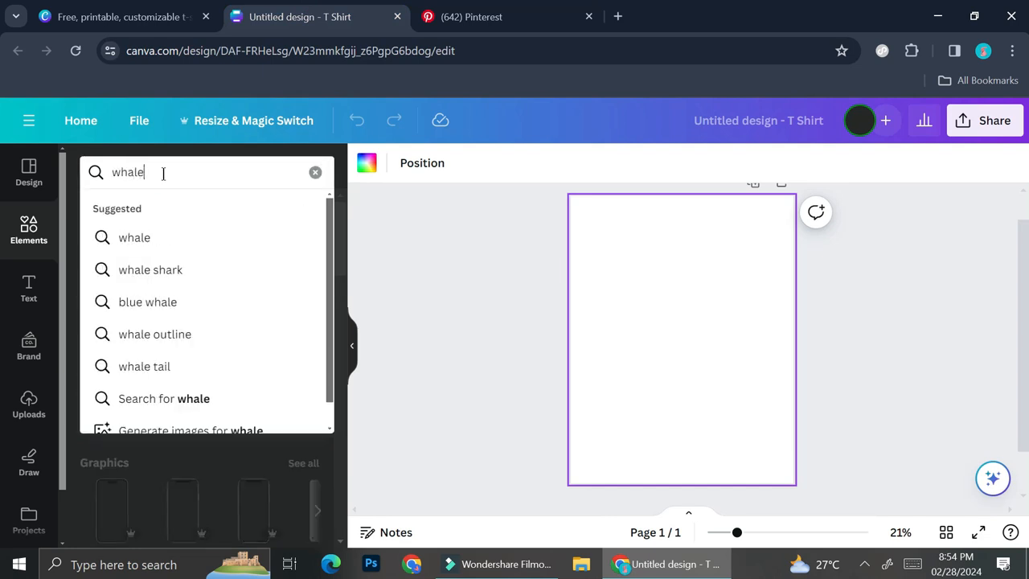
key(Return)
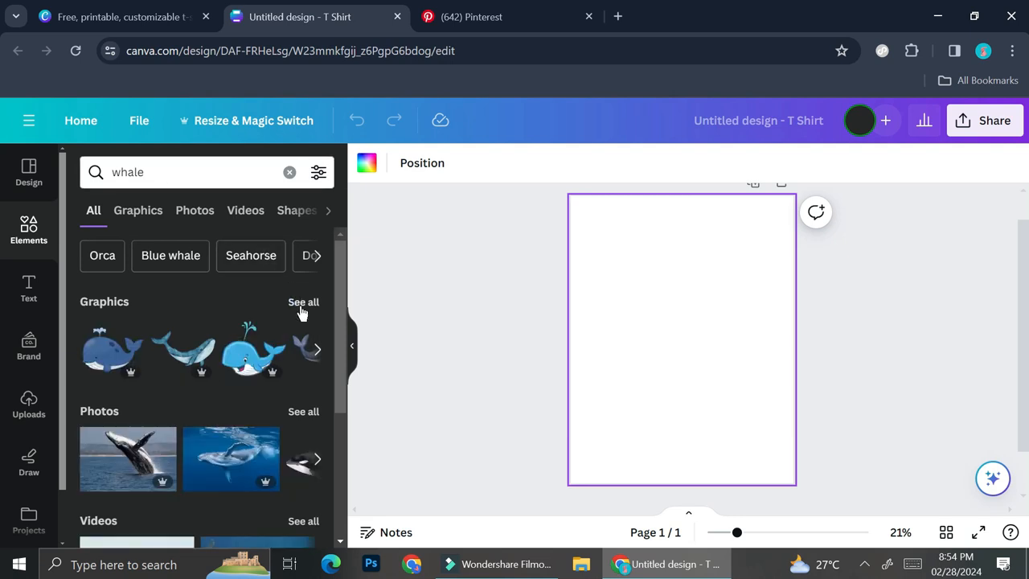
click(302, 304)
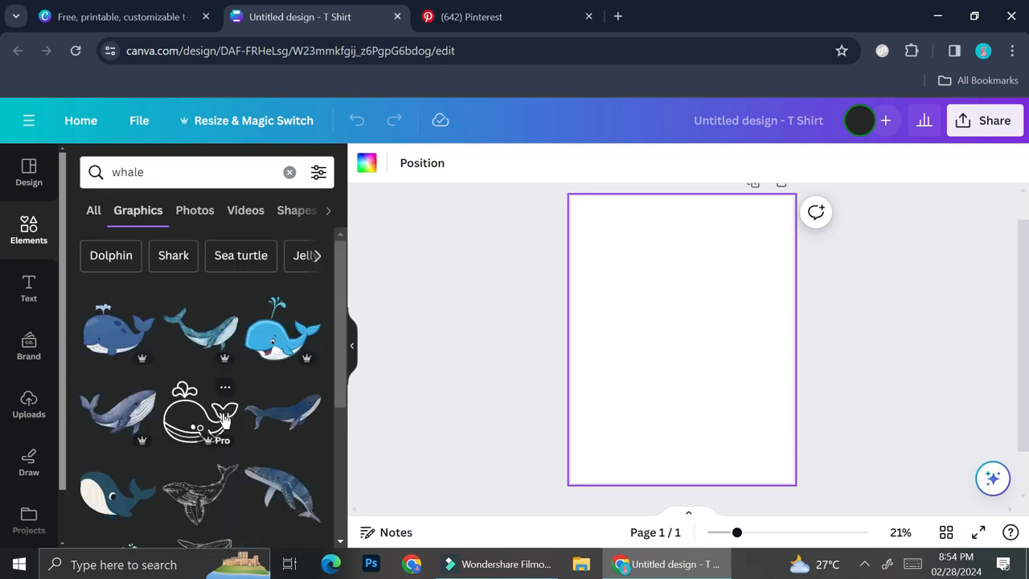
scroll(207, 474, down, 2)
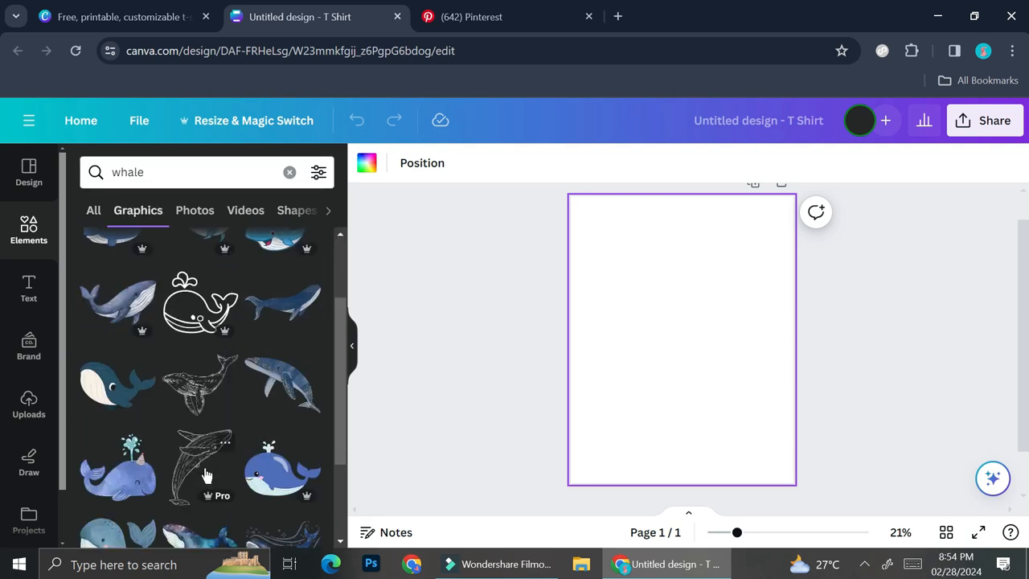
click(200, 379)
- Centre the whale on the page and rotate it clockwise so that its head points upward
drag(727, 375, 780, 418)
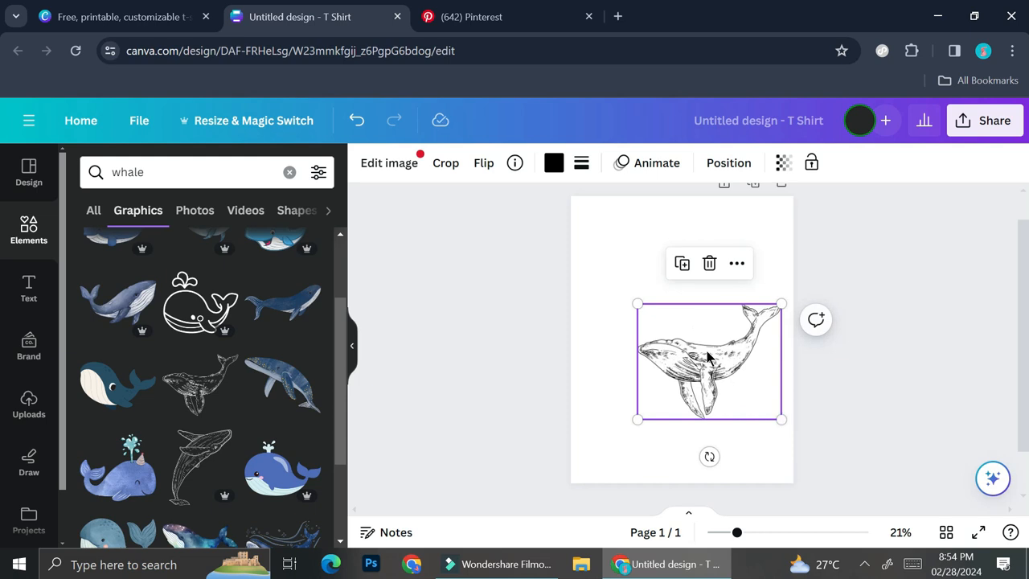
drag(684, 356, 661, 341)
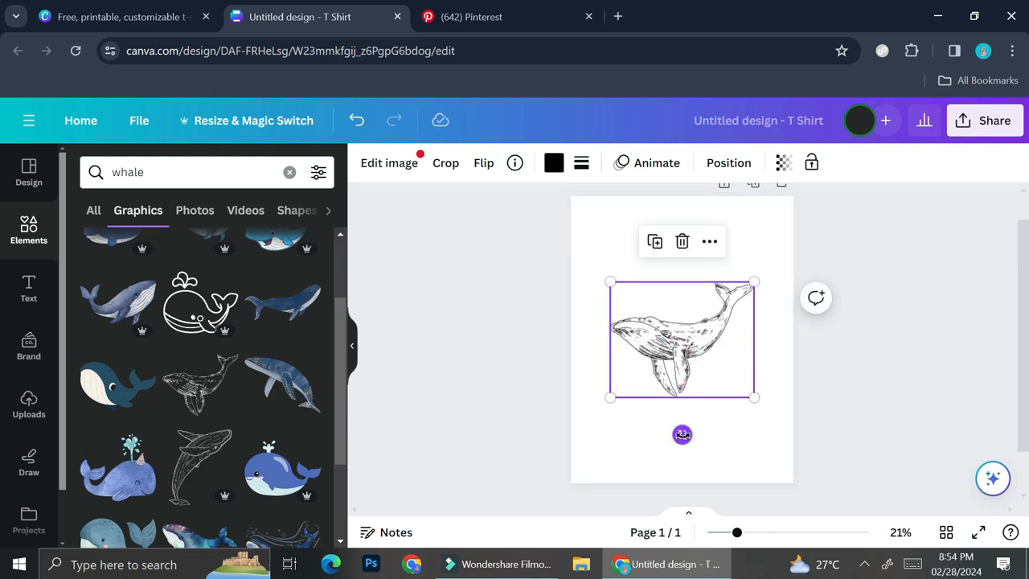
drag(682, 434, 731, 383)
drag(705, 415, 684, 392)
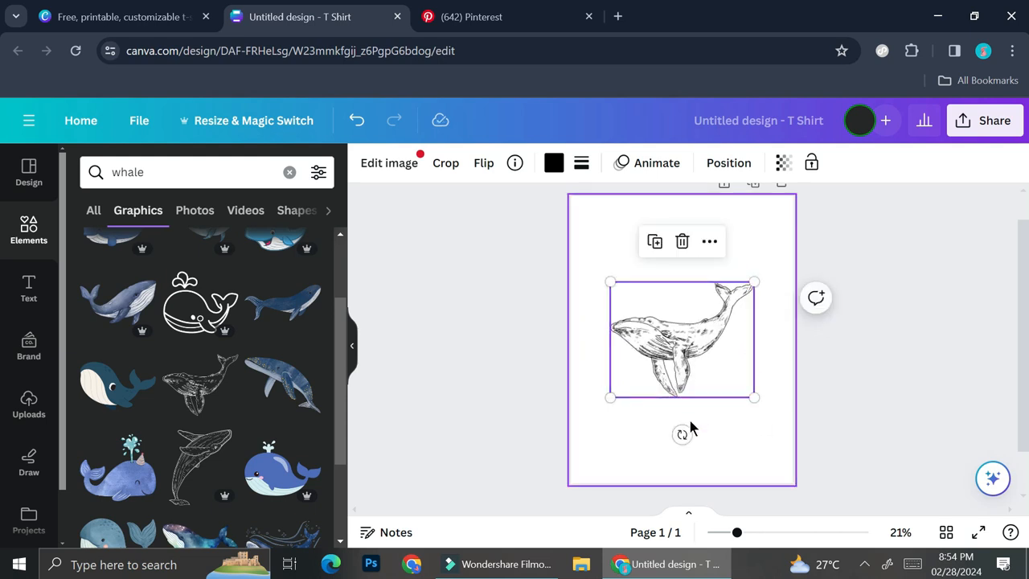
drag(679, 428, 686, 434)
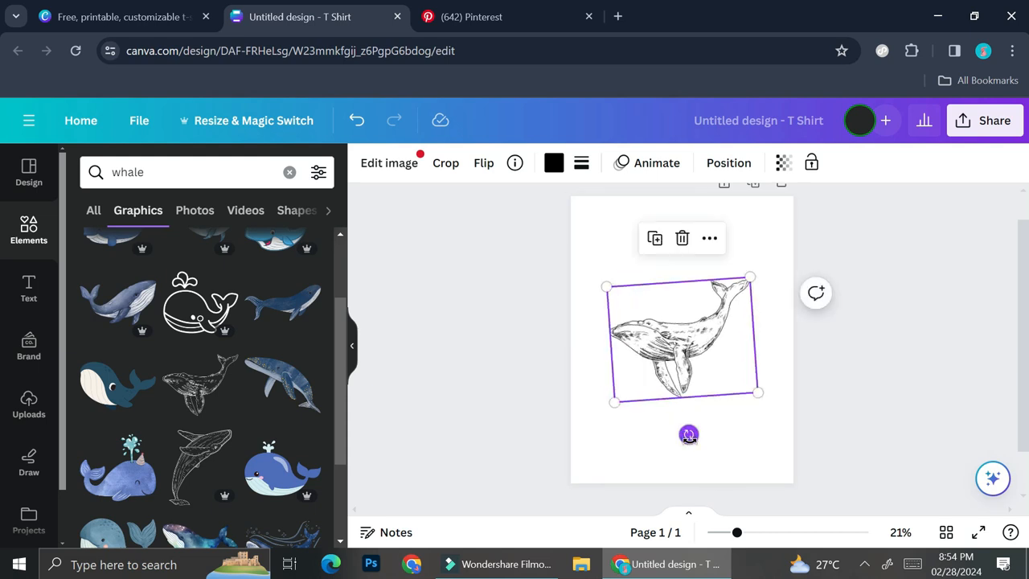
drag(688, 434, 613, 406)
- Check the boho rainbow T-shirt on Pinterest again, return to the Canva design and search the graphics for "watercolour"
key(ctrl+Tab)
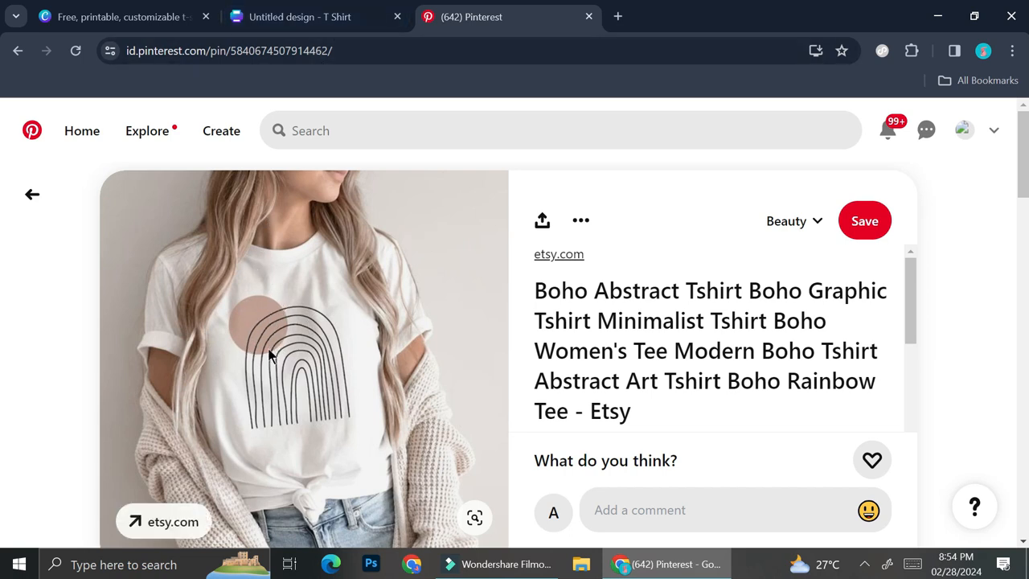
click(289, 8)
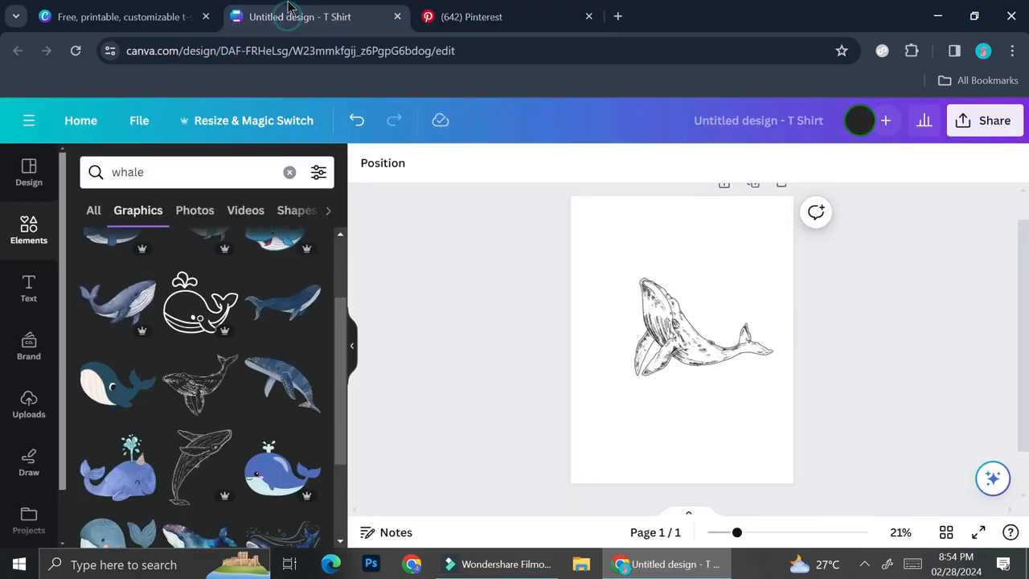
click(176, 179)
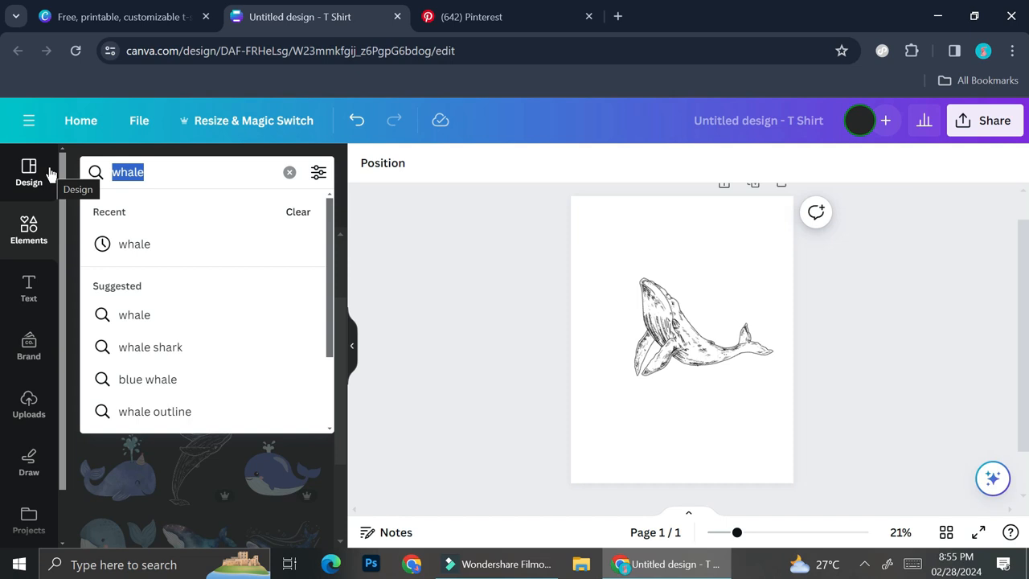
text(water)
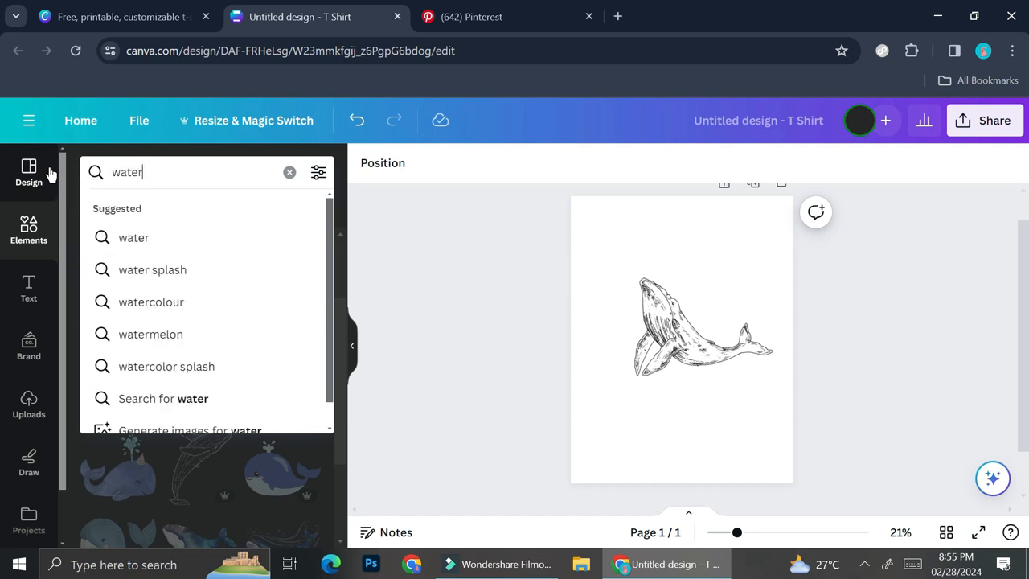
text(colour)
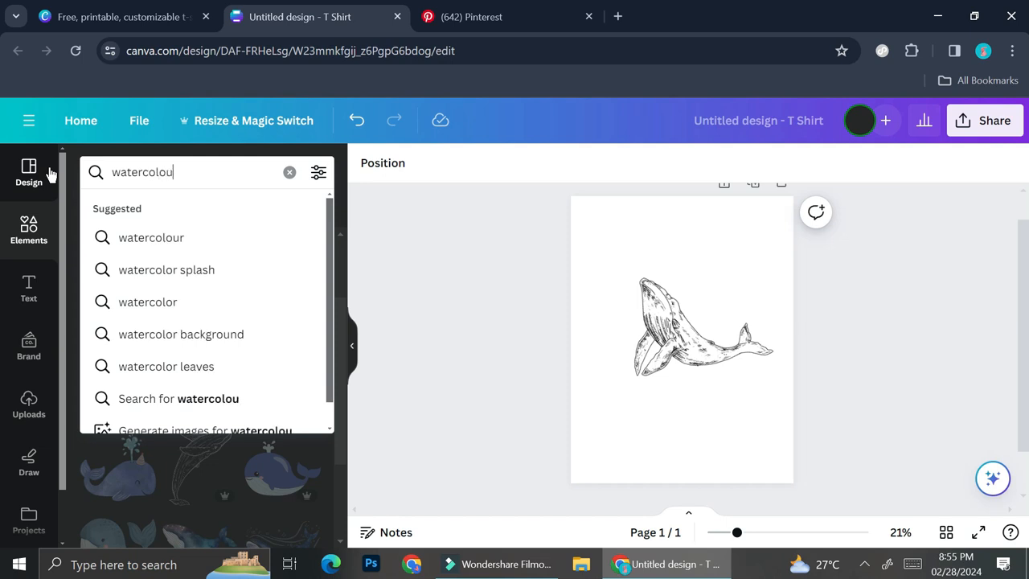
key(Return)
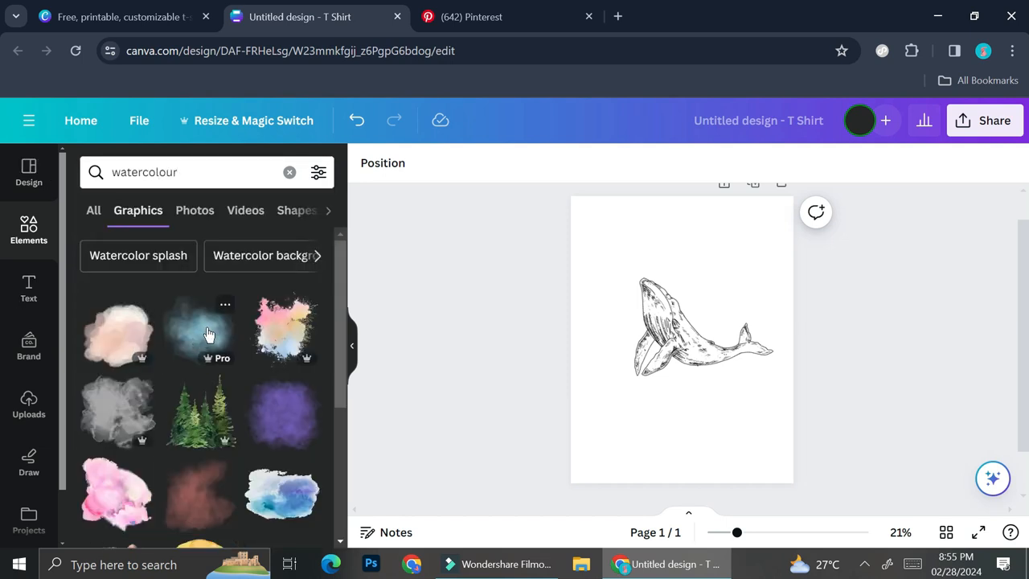
- Add the blue watercolour brush stroke graphic to the page
scroll(207, 334, down, 1)
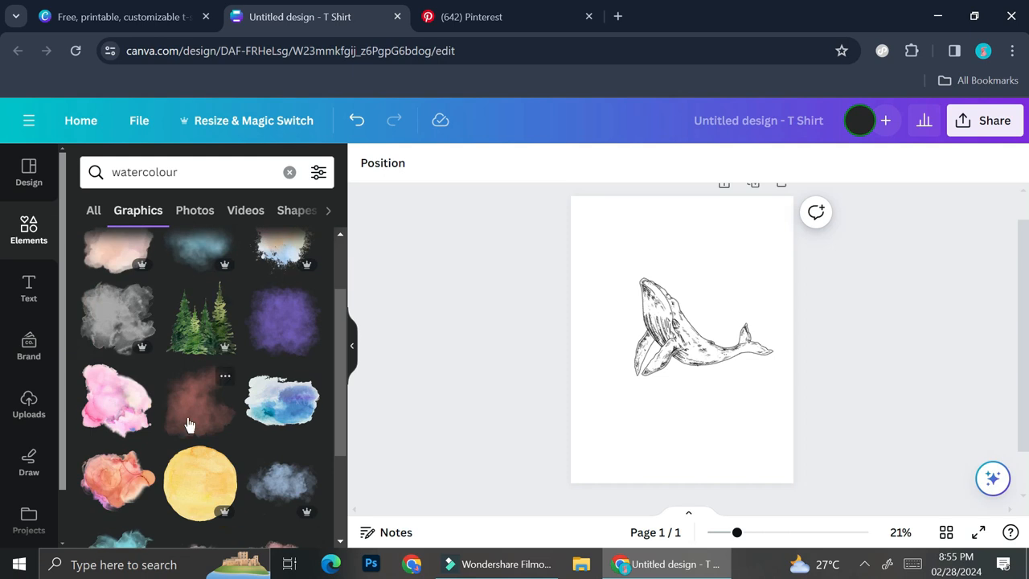
scroll(189, 424, down, 3)
scroll(189, 424, down, 2)
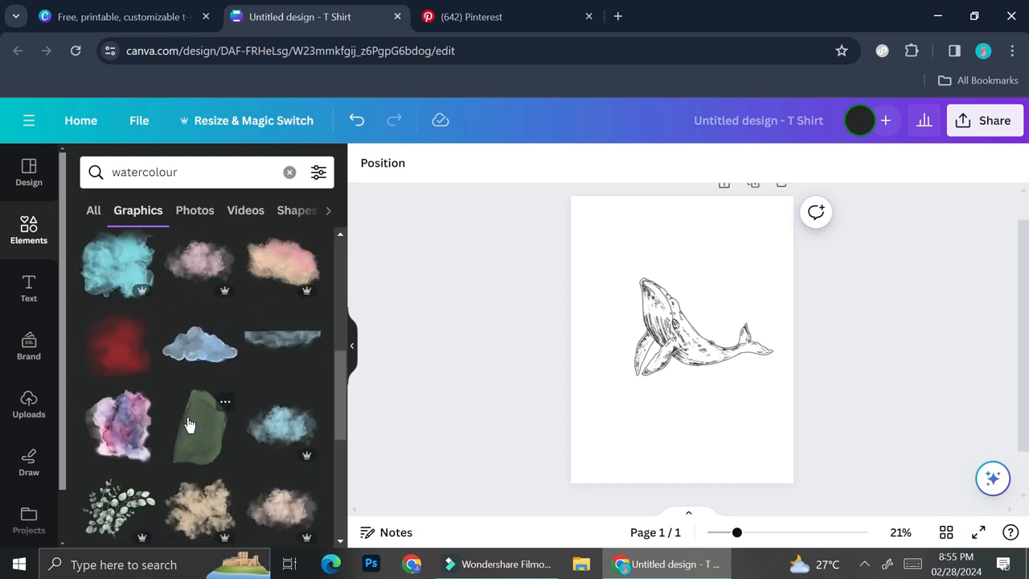
scroll(189, 424, down, 3)
scroll(189, 425, down, 1)
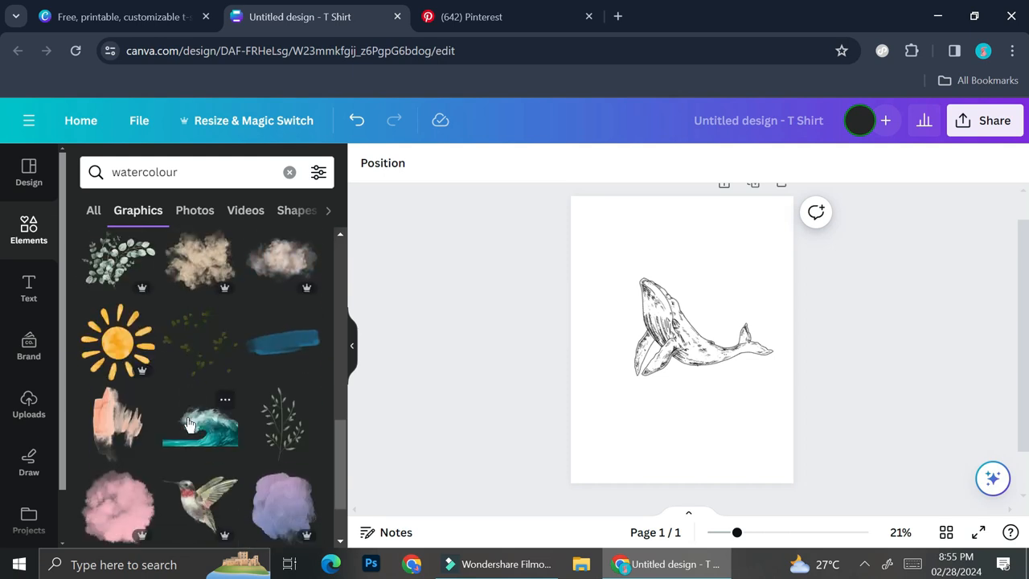
click(280, 345)
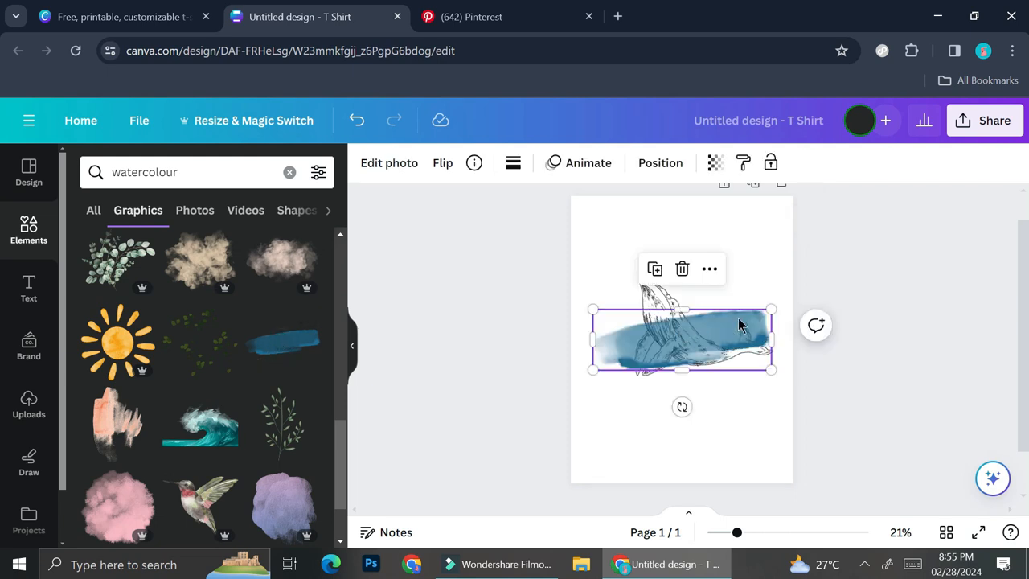
- Tilt the blue brush stroke down to the right, shrink it and place it over the whale's head
mouse_move(738, 329)
mouse_down()
mouse_move(710, 267)
mouse_move(725, 268)
mouse_up()
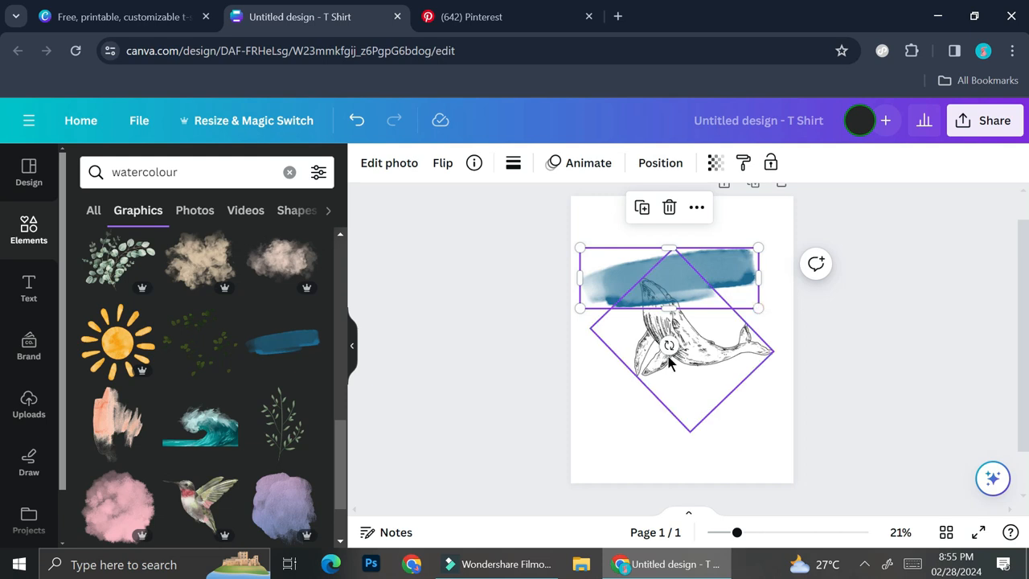
drag(667, 345, 638, 358)
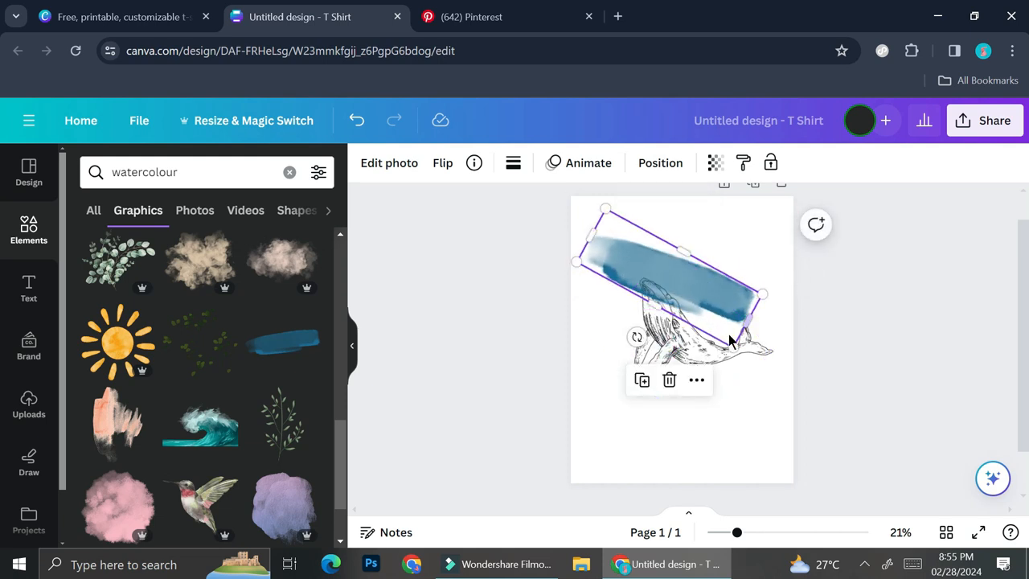
drag(731, 343, 683, 305)
drag(655, 267, 657, 289)
drag(699, 336, 632, 279)
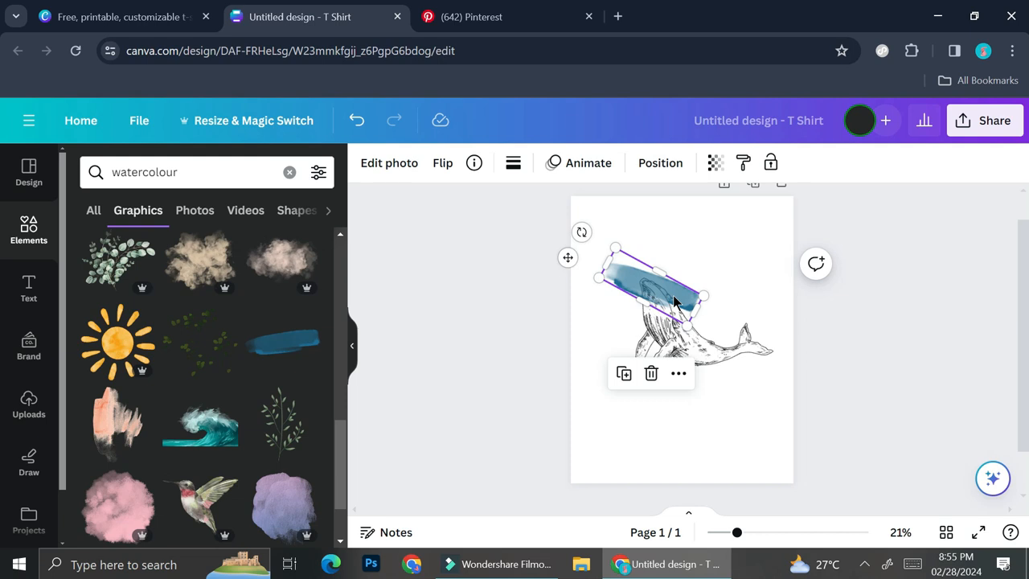
- Send the blue brush stroke to the back, behind the whale
click(679, 375)
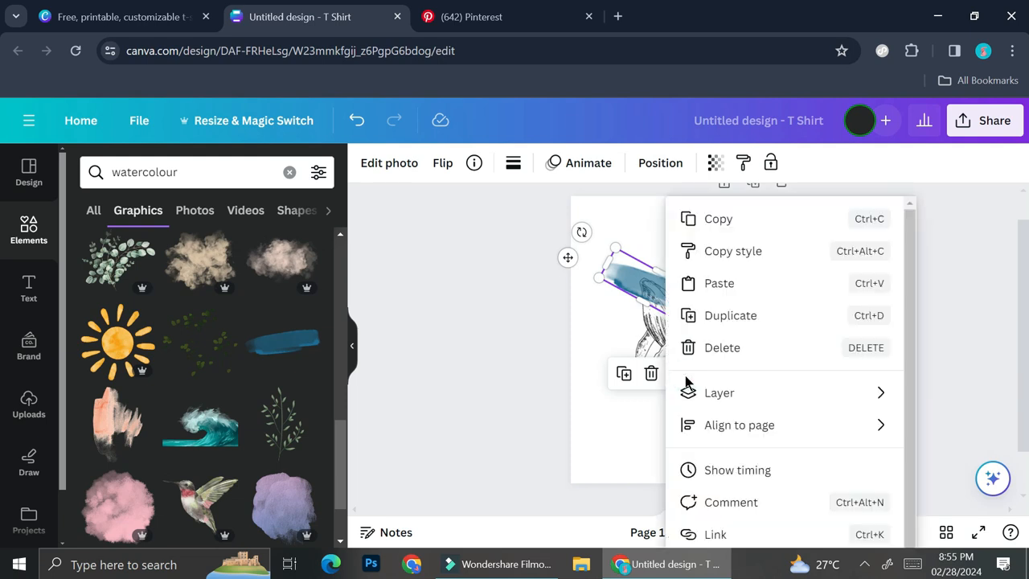
mouse_move(747, 400)
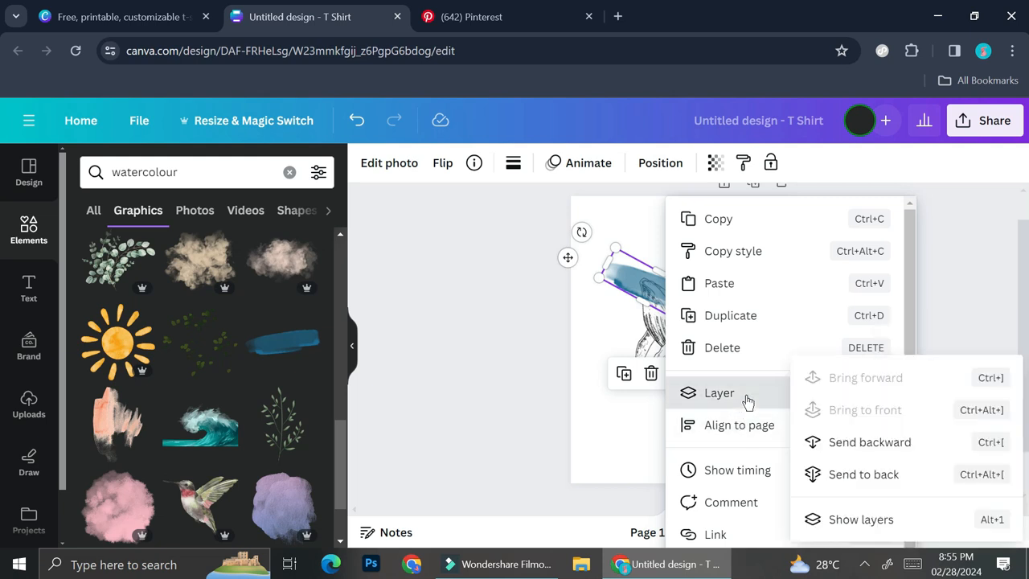
click(856, 480)
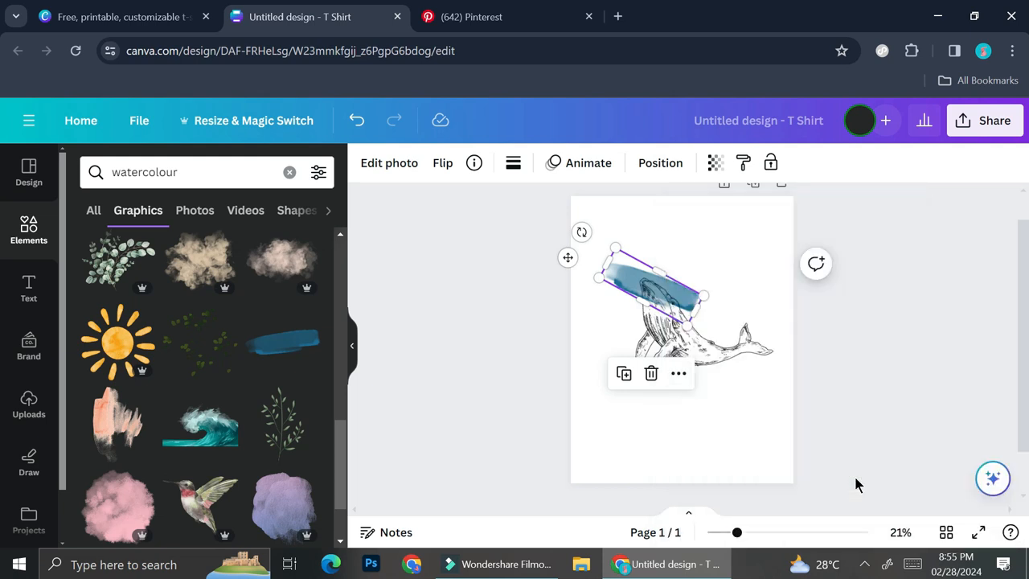
click(705, 418)
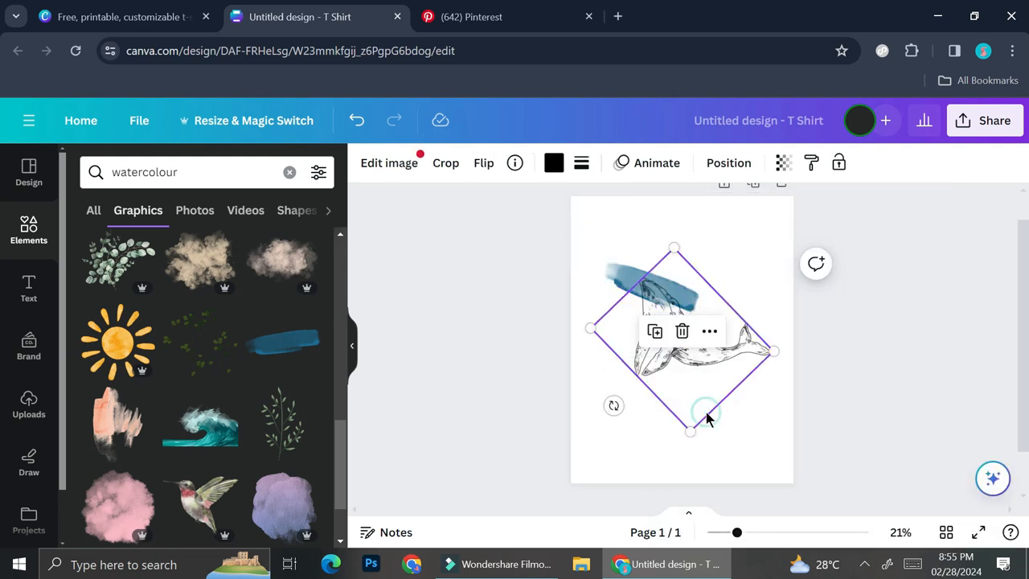
- Set the blue brush stroke's transparency to 65
click(610, 275)
click(714, 162)
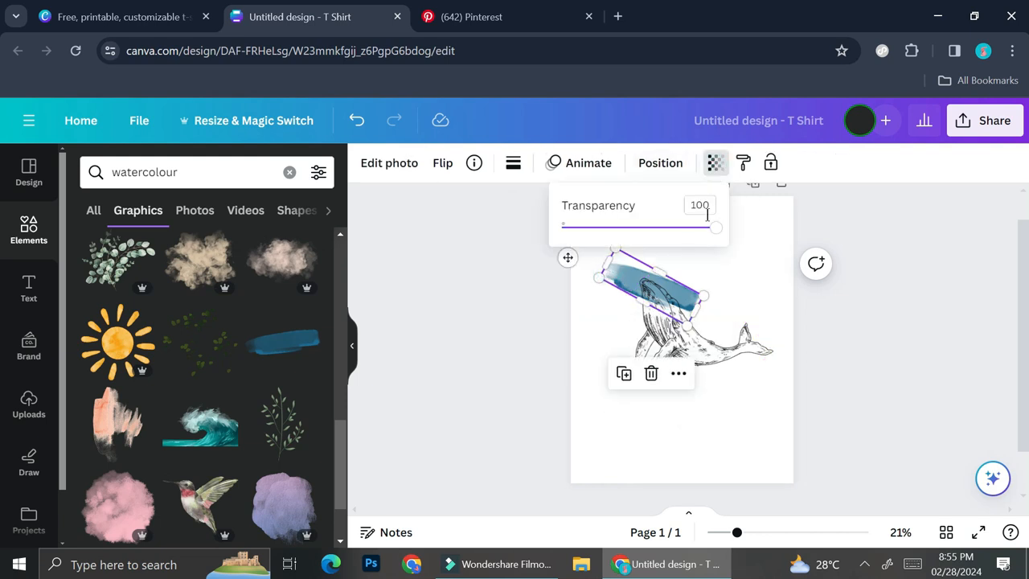
drag(712, 229, 709, 230)
mouse_move(705, 230)
mouse_down()
mouse_move(650, 236)
mouse_move(661, 243)
mouse_move(663, 234)
mouse_move(662, 246)
mouse_up()
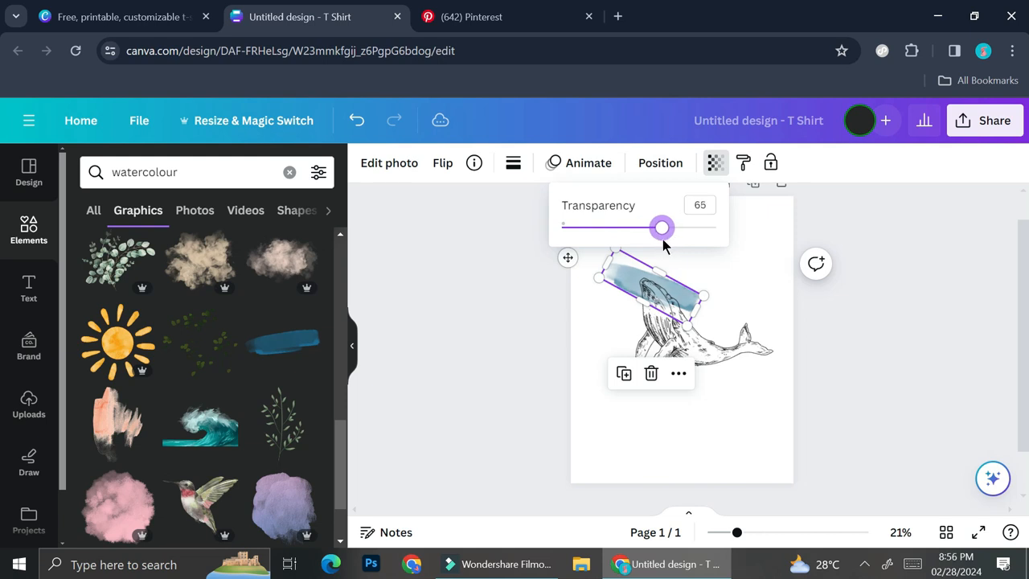
click(601, 438)
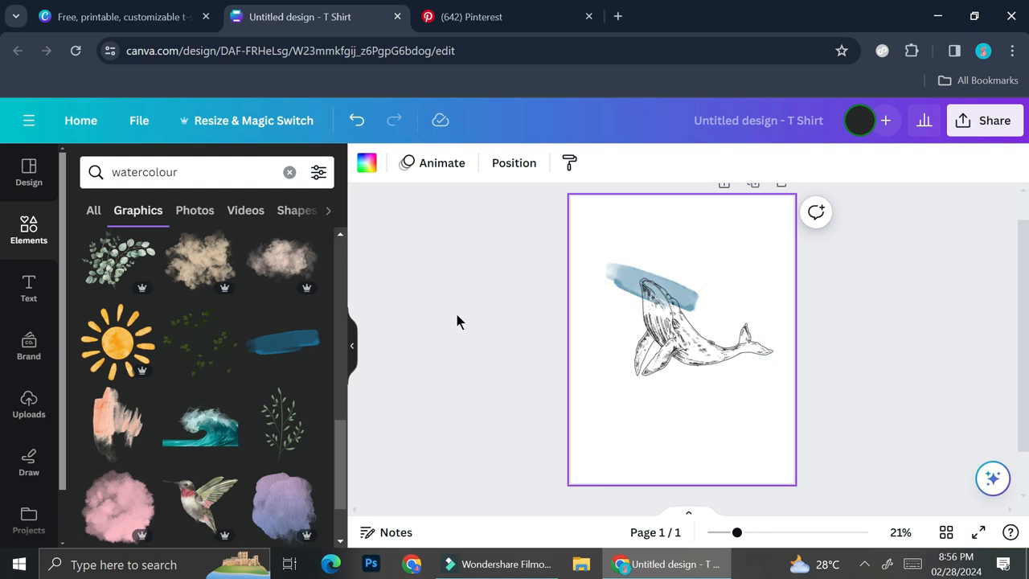
- Add the "EST. 2012 DAPPER Premium Quality Goods" font combination to the page
scroll(616, 367, down, 1)
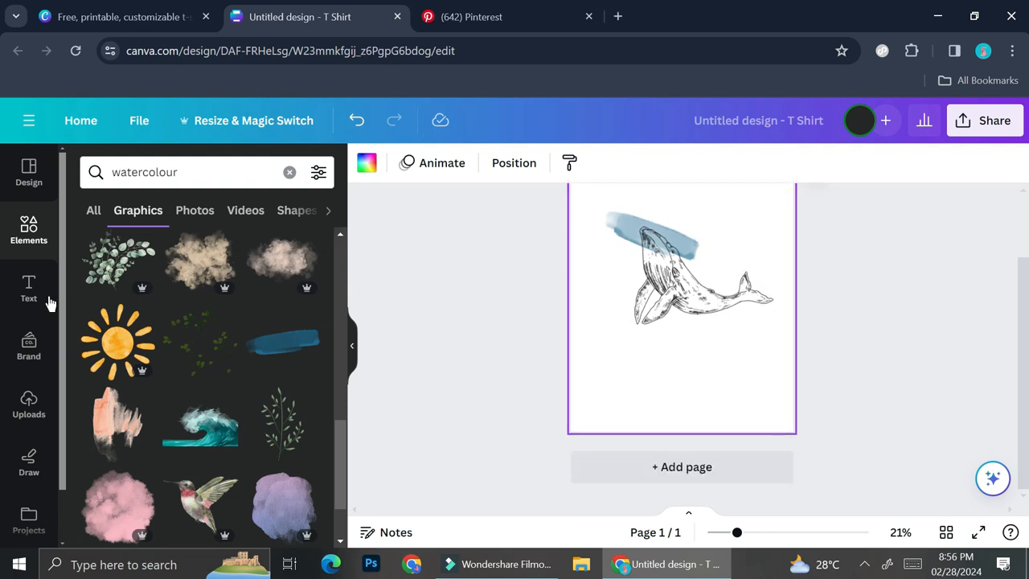
click(27, 285)
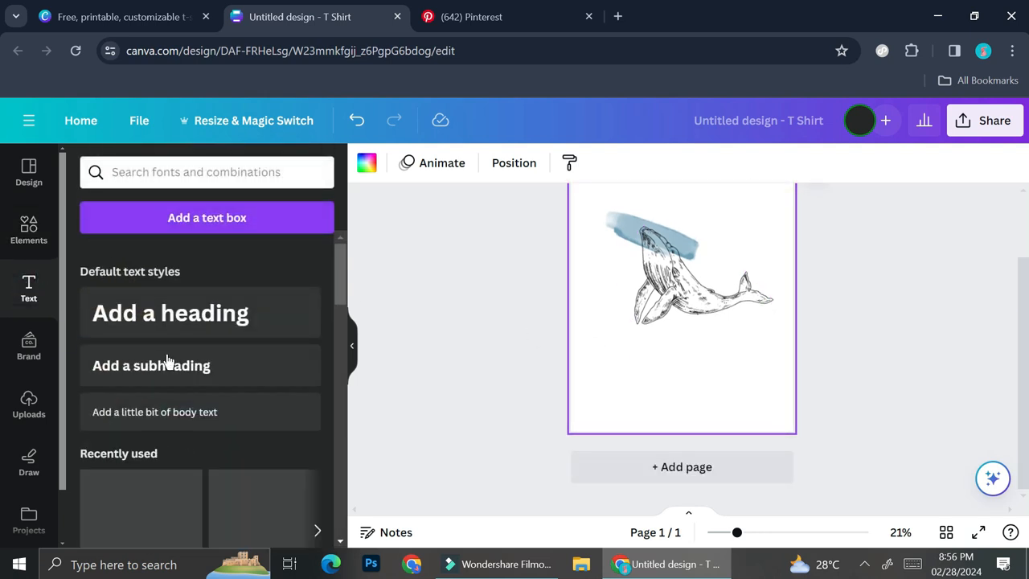
scroll(174, 363, down, 3)
scroll(193, 402, down, 6)
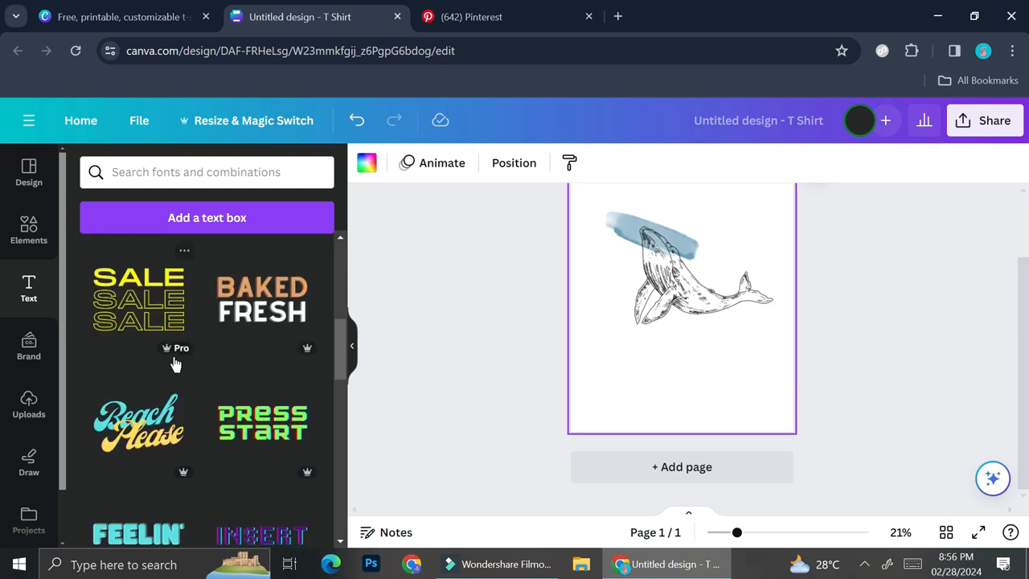
scroll(206, 444, down, 3)
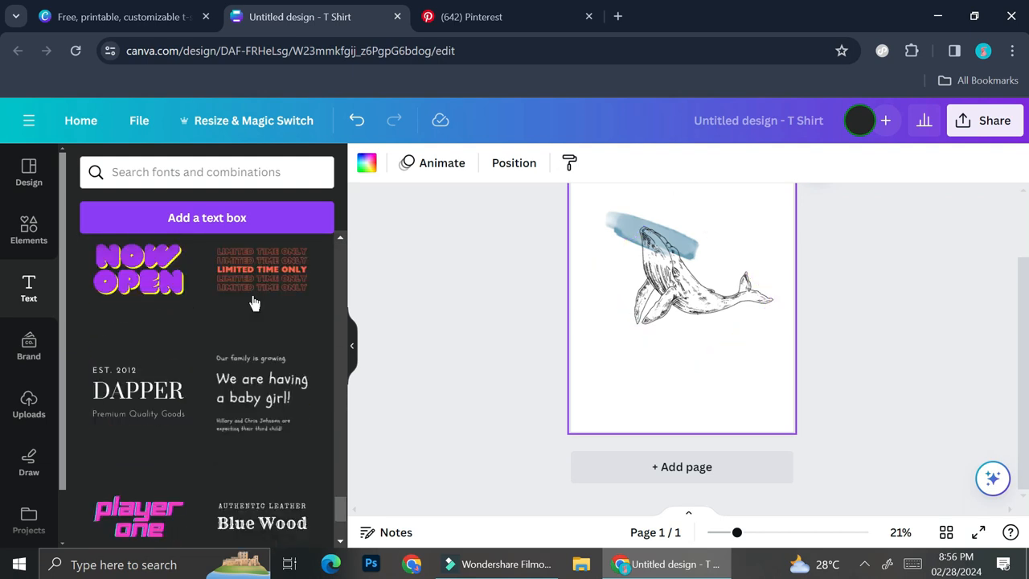
drag(113, 413, 663, 316)
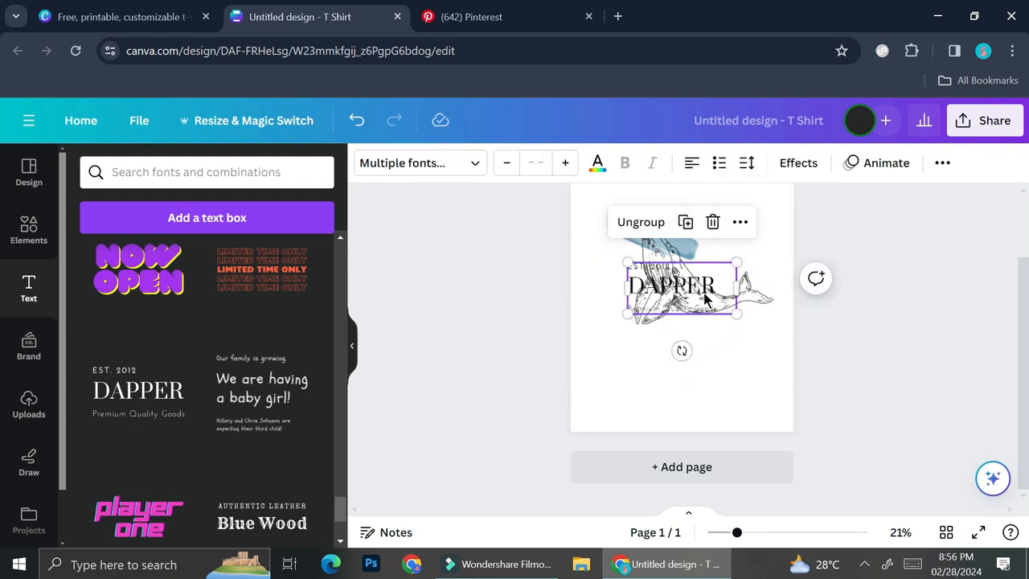
- Shrink the DAPPER text group and place it just under the whale's belly, between the fins and the tail
drag(701, 288, 737, 327)
drag(661, 299, 712, 325)
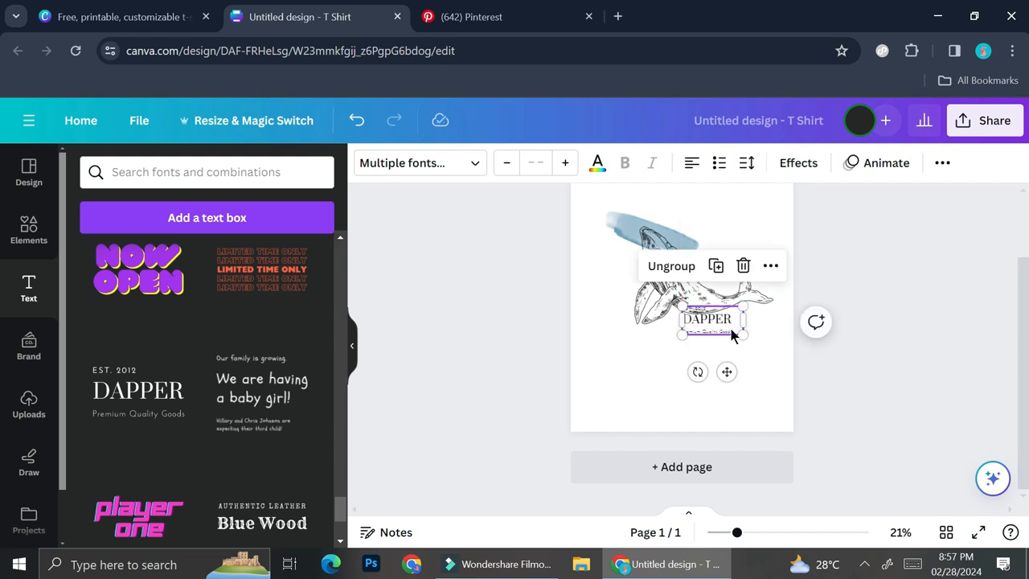
- Replace the word "DAPPER" in the text group with "EYOTS"
ctrl+scroll(731, 336, up, 5)
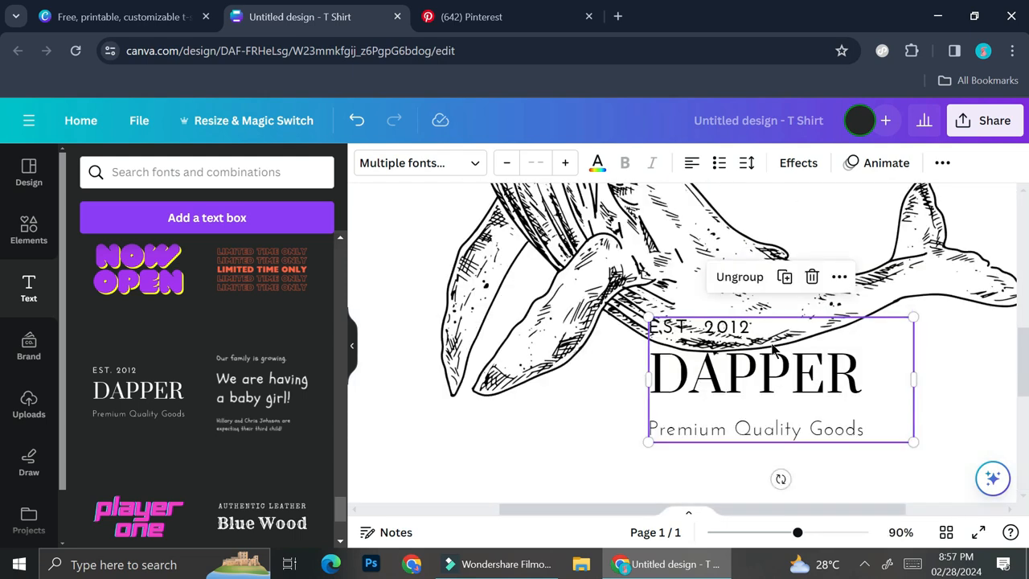
double_click(790, 381)
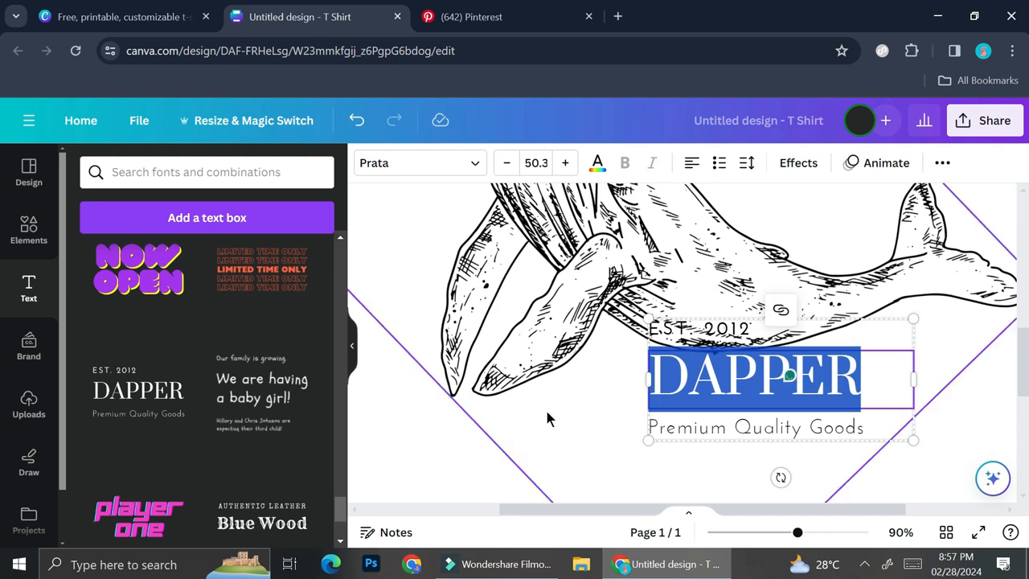
click(732, 381)
click(821, 381)
drag(865, 380, 632, 365)
click(779, 372)
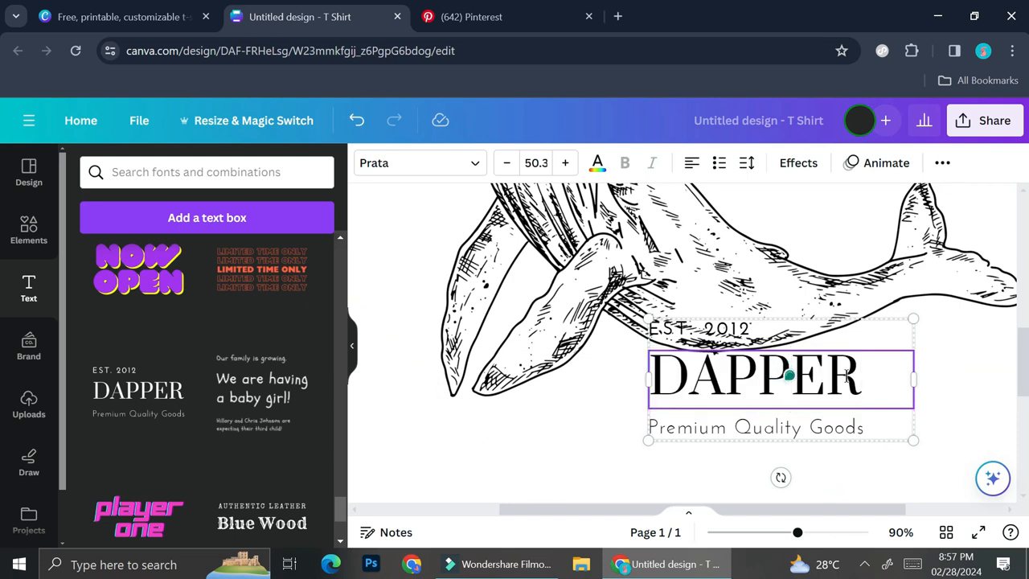
drag(861, 376, 668, 357)
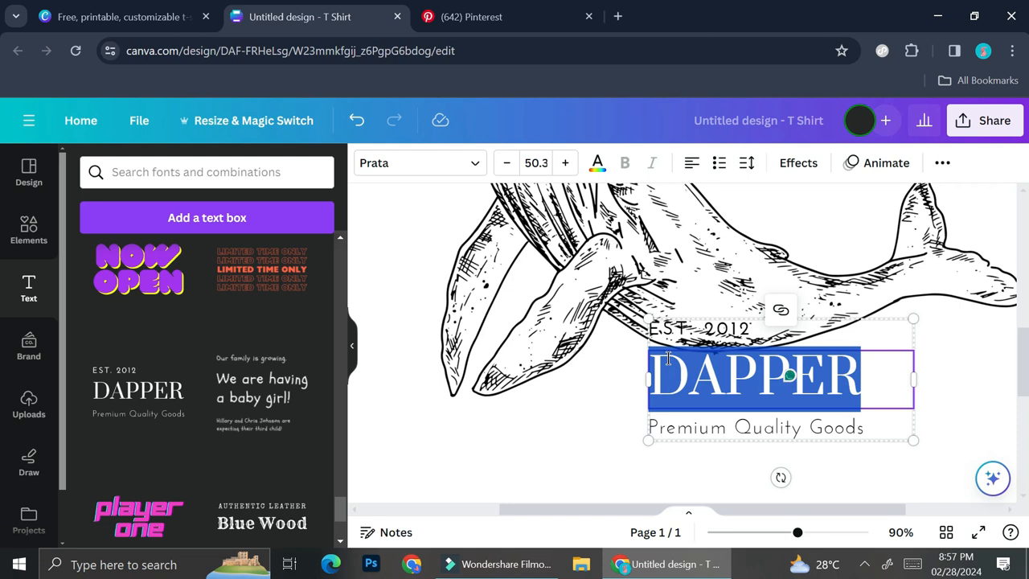
text(EY)
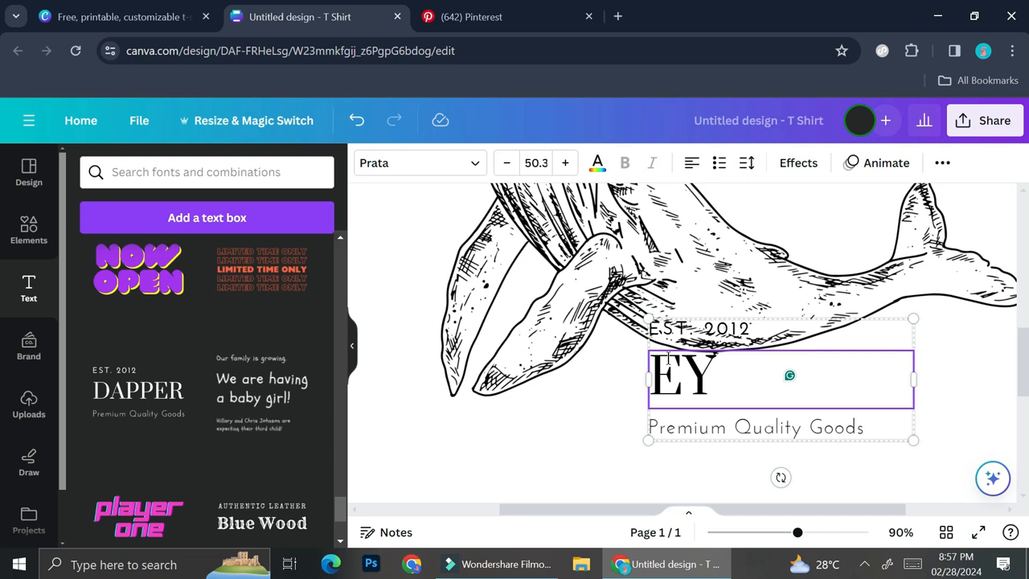
text(OTS)
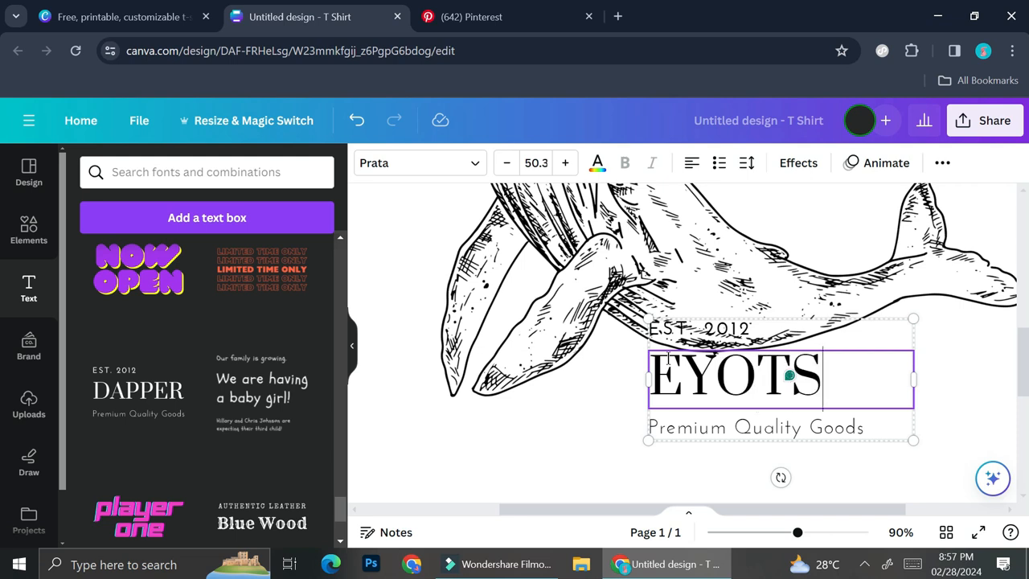
- Change the year in the small line above EYOTS so that it reads "EST. 2023"
click(730, 333)
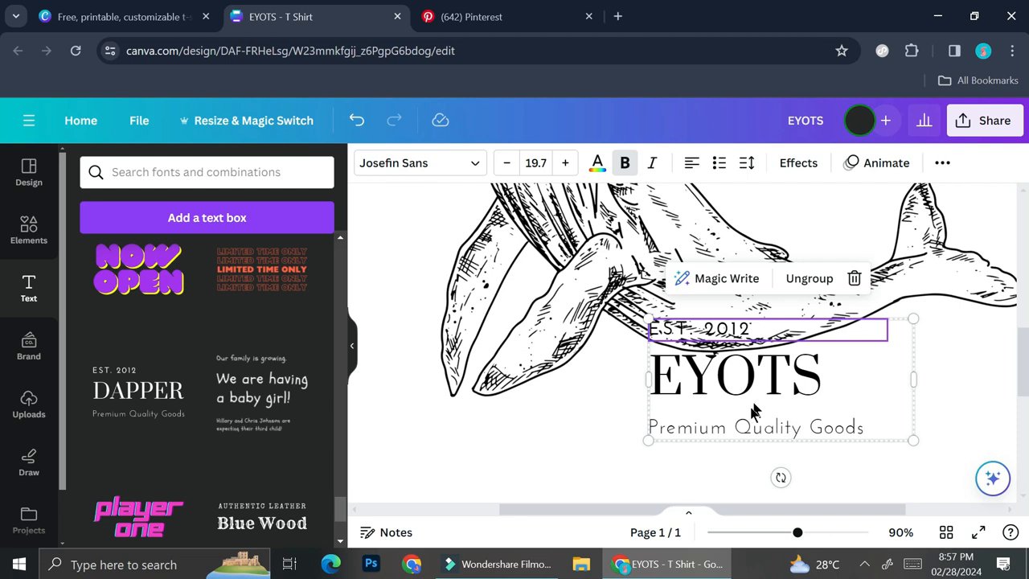
double_click(746, 328)
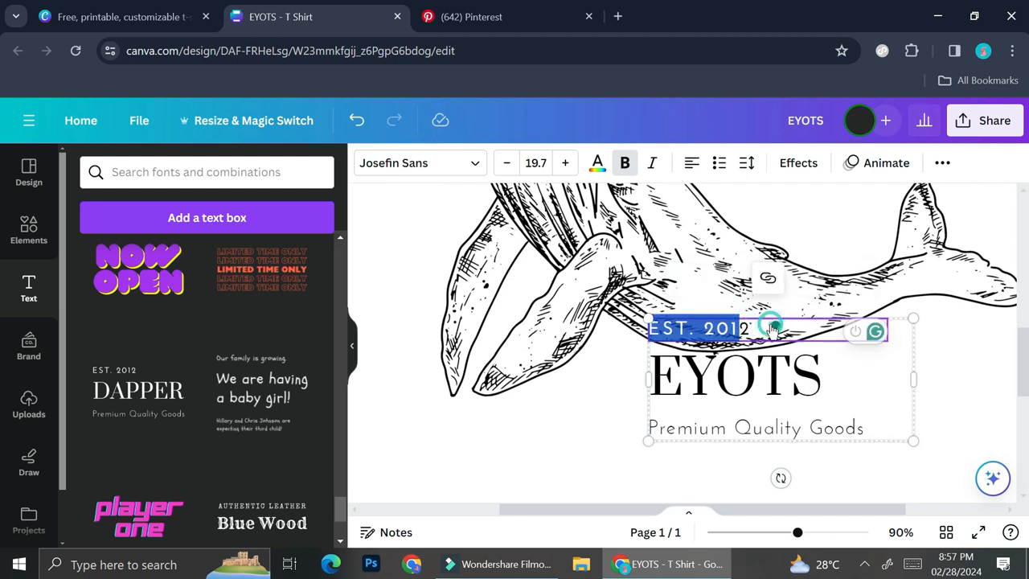
drag(747, 328, 708, 326)
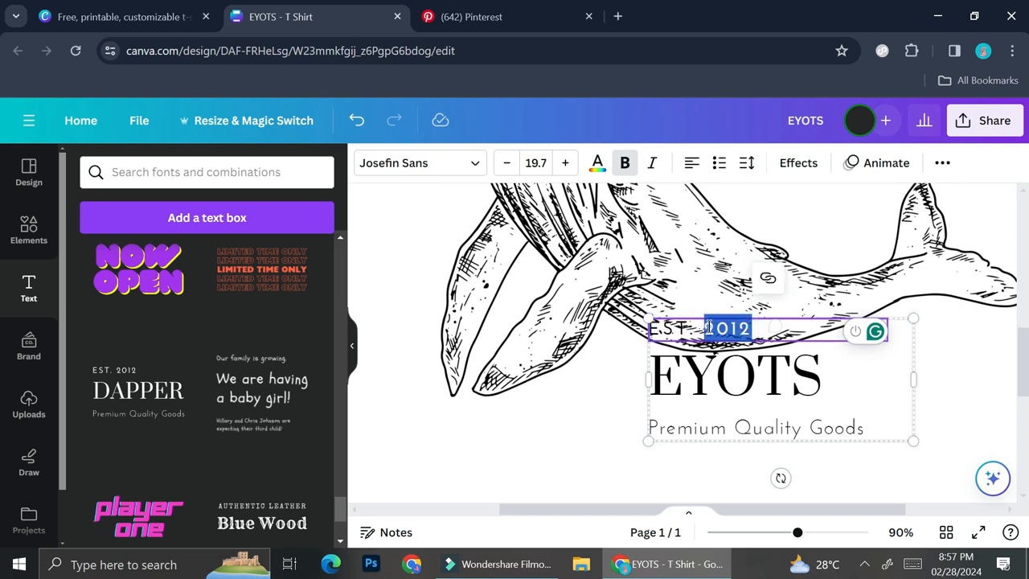
text(20)
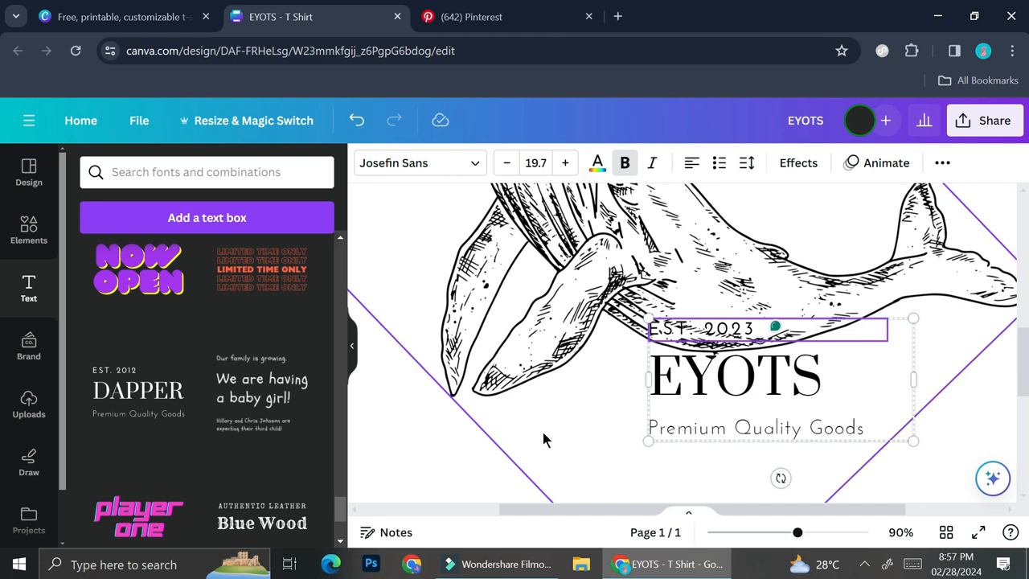
click(542, 434)
scroll(629, 359, down, 3)
scroll(751, 294, down, 4)
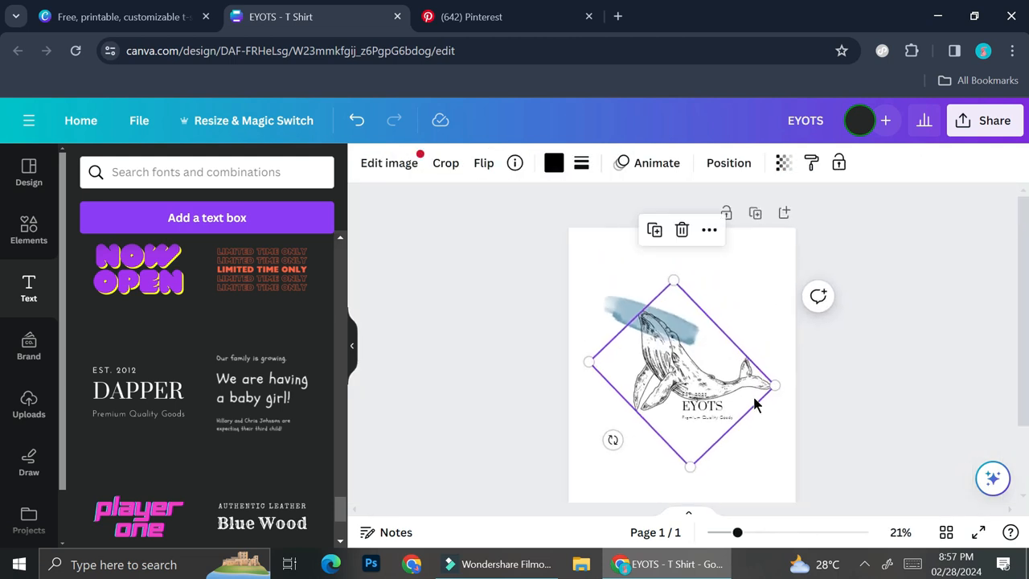
scroll(752, 398, down, 1)
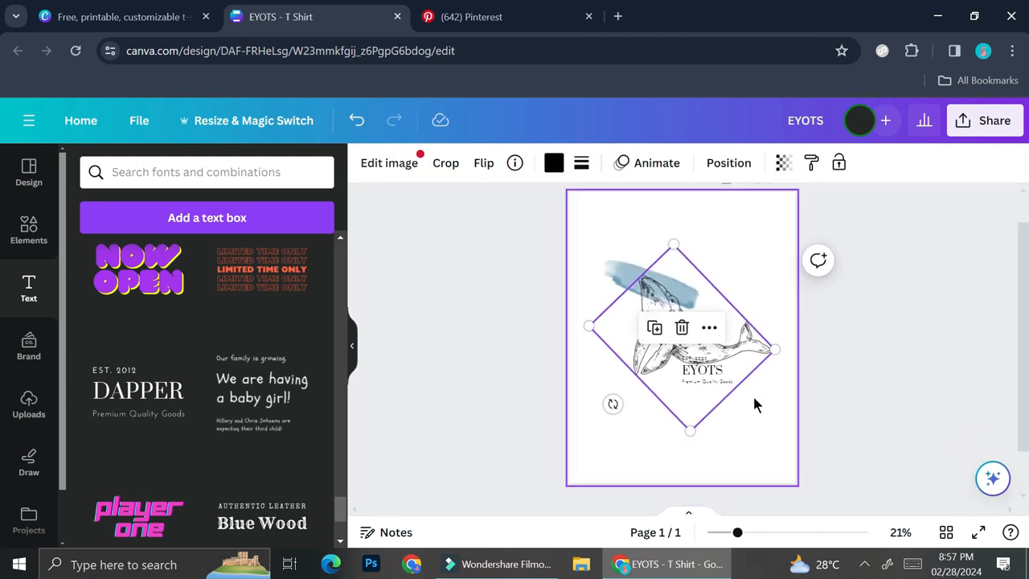
click(977, 138)
scroll(793, 381, down, 3)
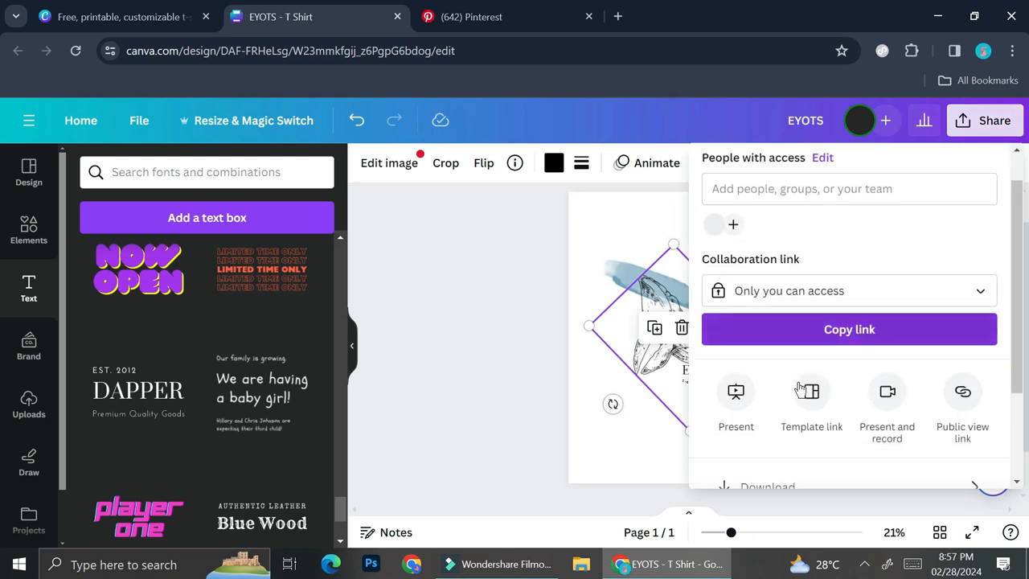
click(787, 354)
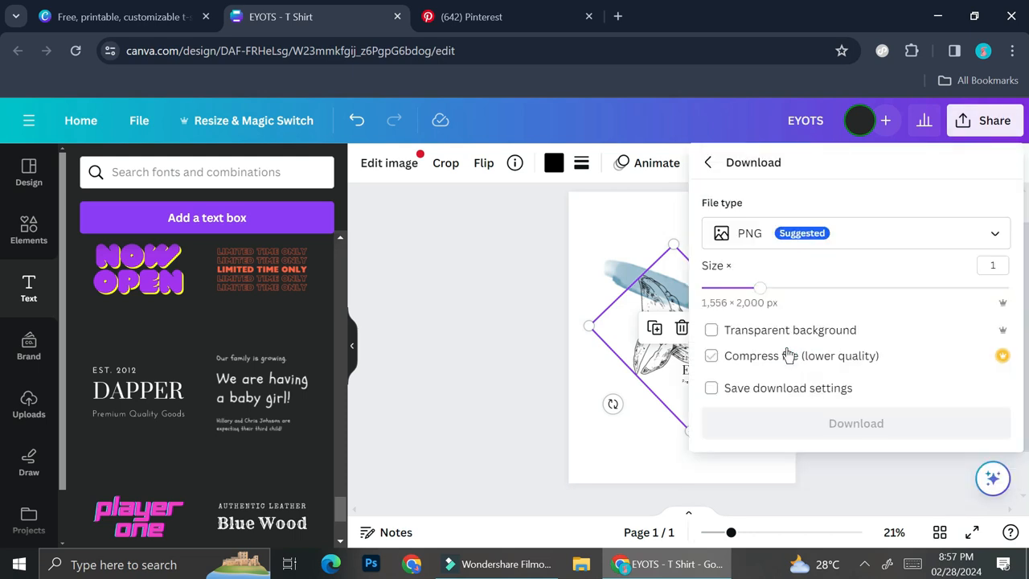
click(541, 385)
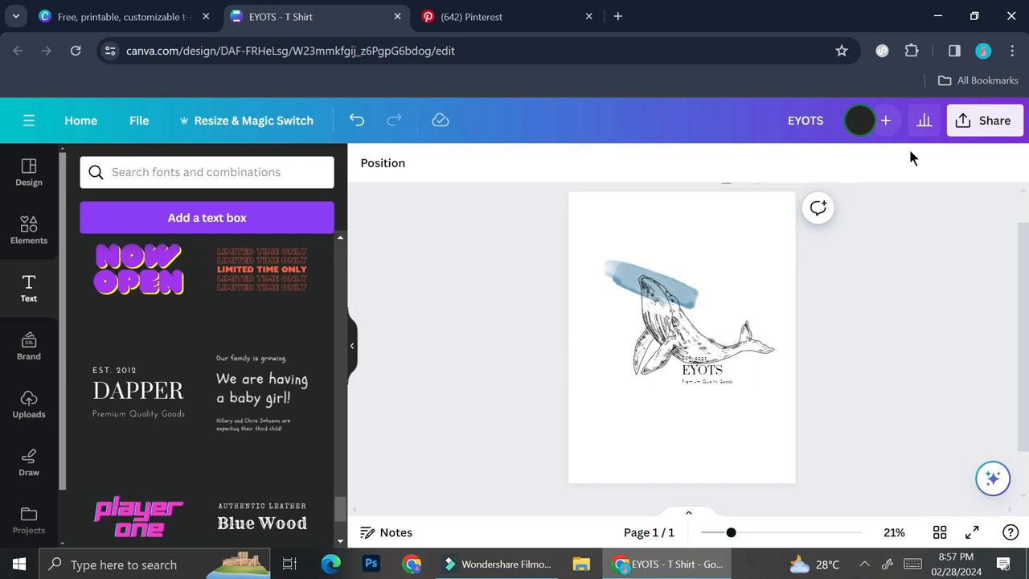
- Download the design as a PNG at size 1 with a transparent background and without file compression
click(990, 119)
scroll(818, 309, down, 2)
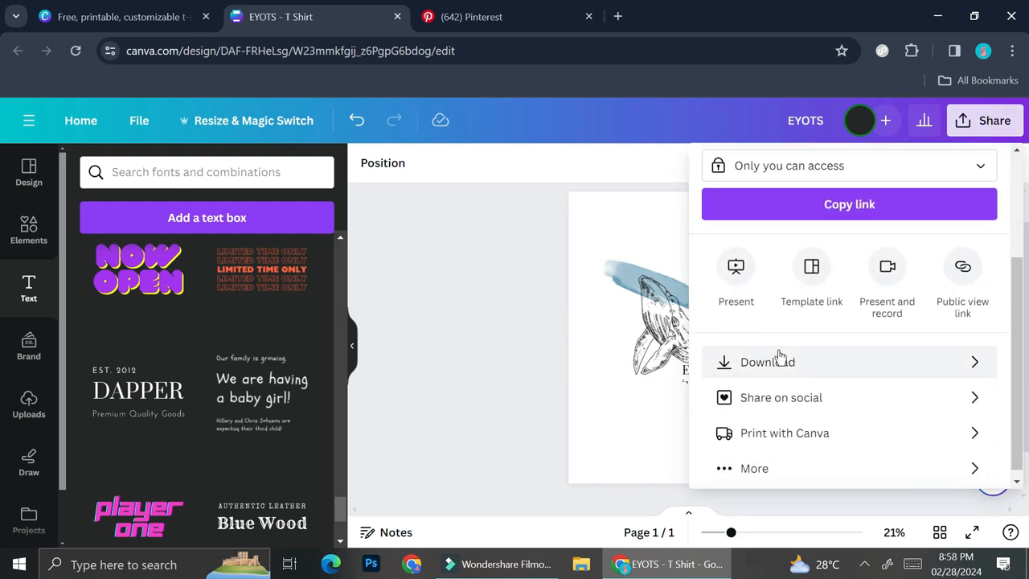
click(781, 363)
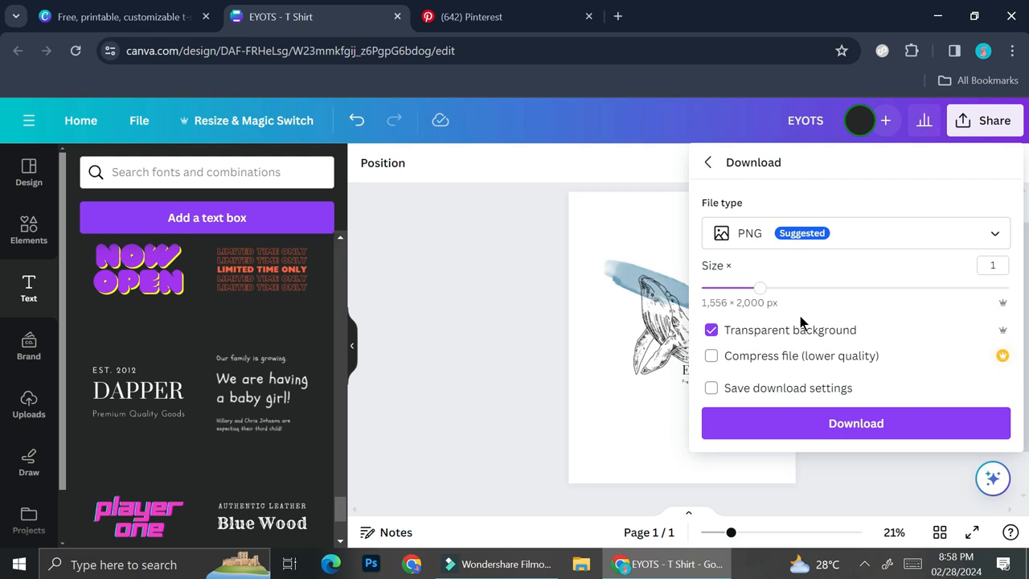
click(782, 426)
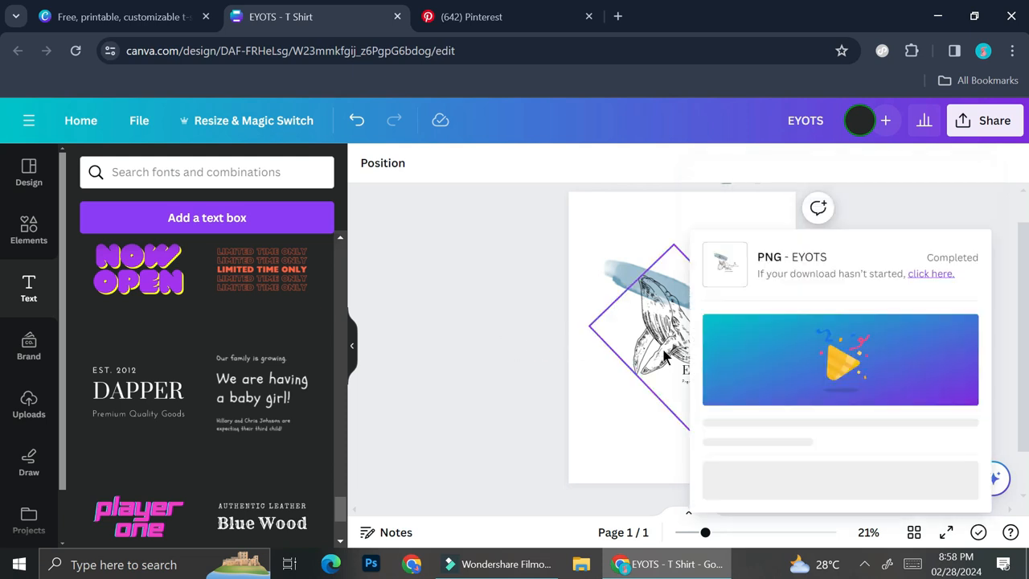
- Add a blank second page to the design
click(635, 465)
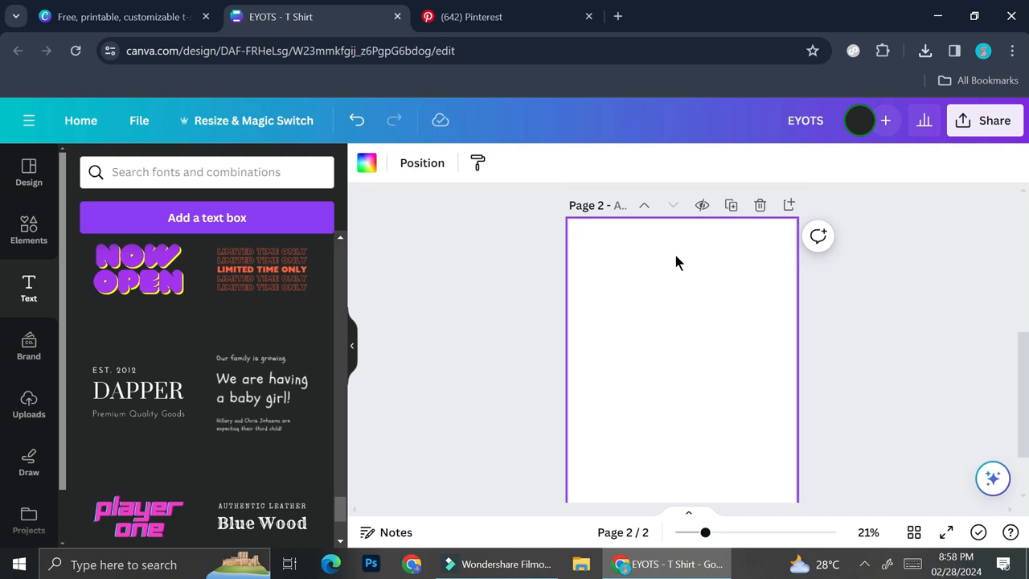
scroll(658, 312, down, 2)
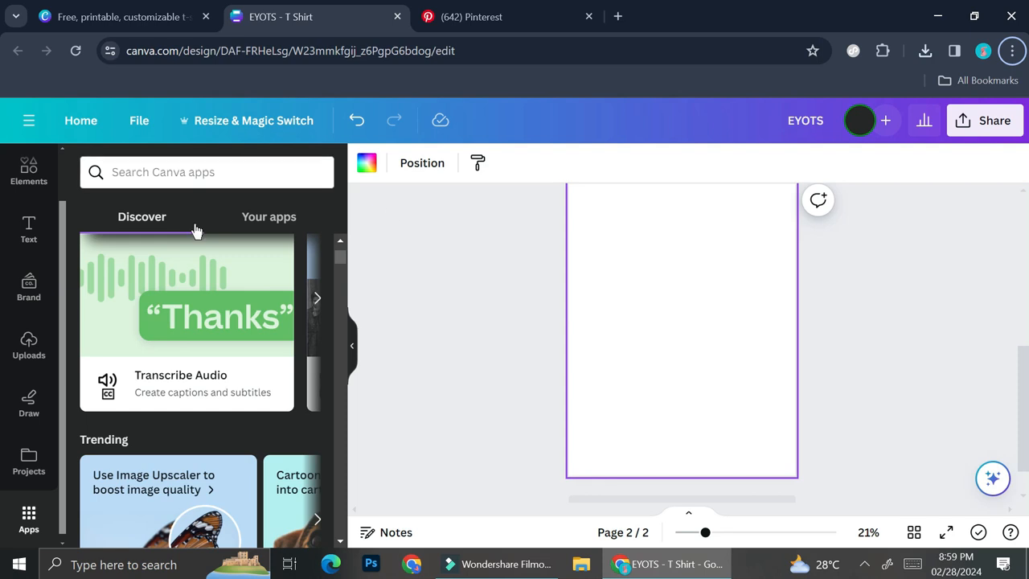
- Find the Magic Media image generator among the Canva apps and open it
scroll(195, 381, down, 3)
scroll(195, 382, down, 5)
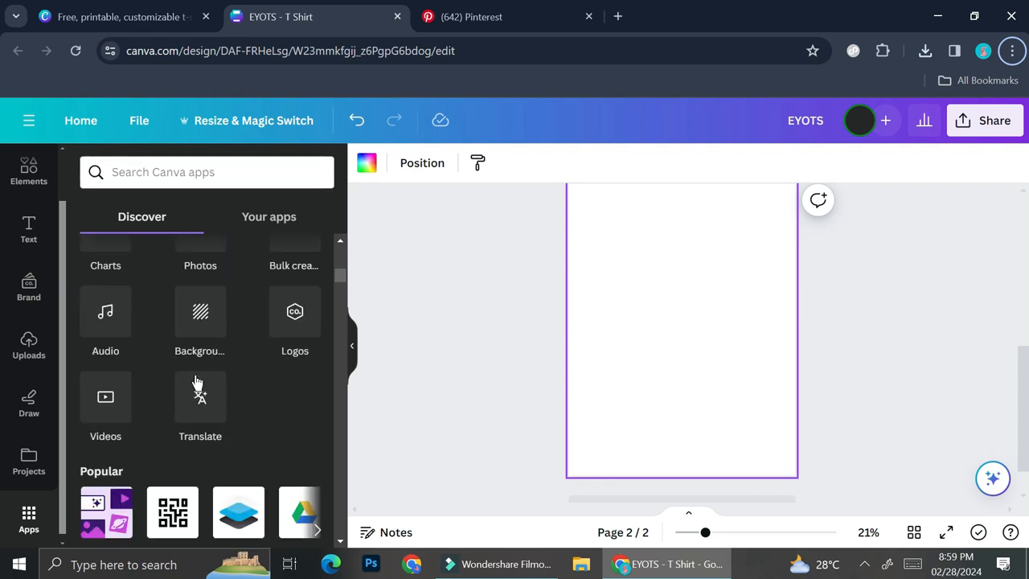
click(124, 344)
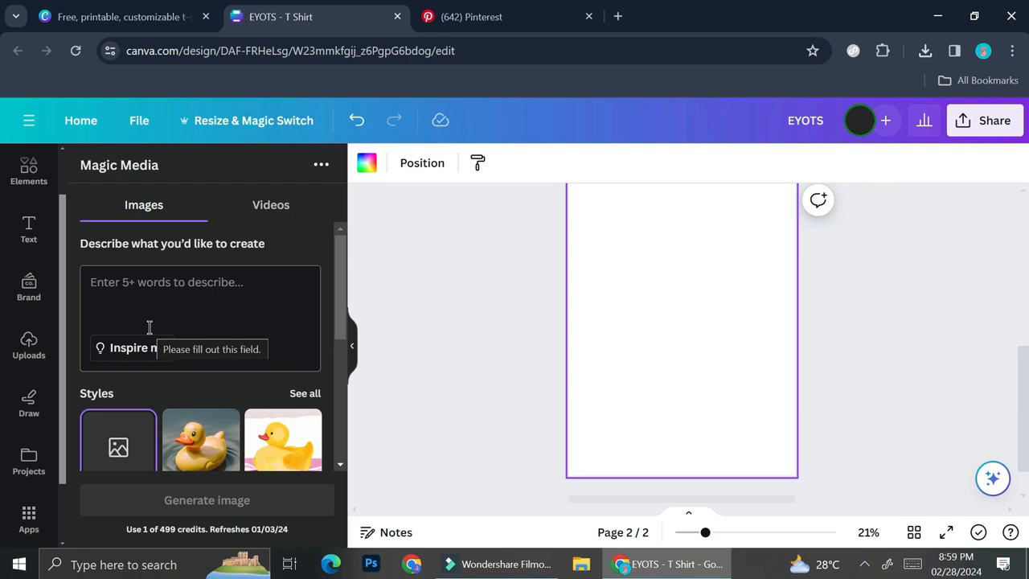
- Describe the image to generate as "a cute black and white cat eating snack"
click(160, 296)
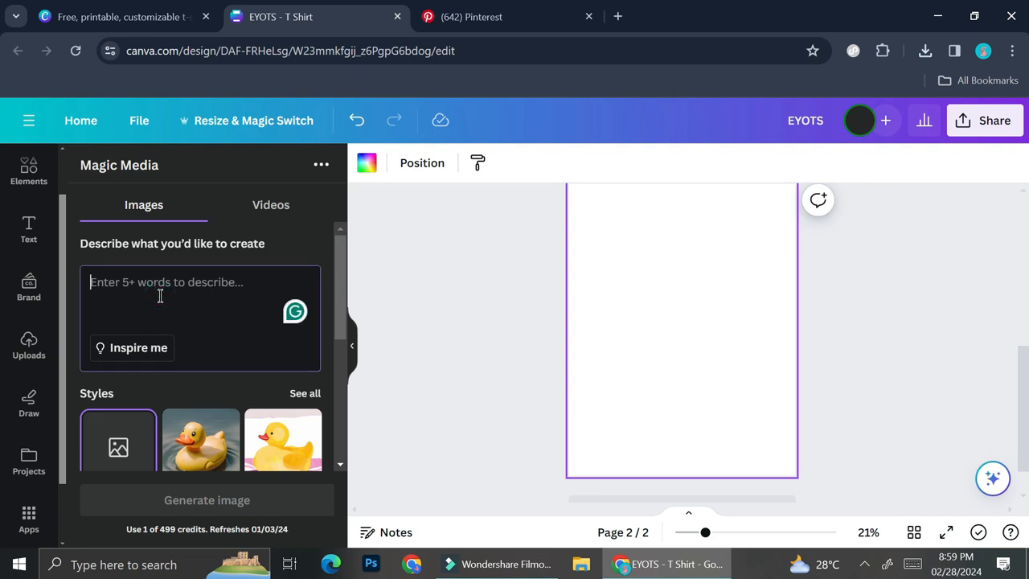
text(a cute cat eating snack)
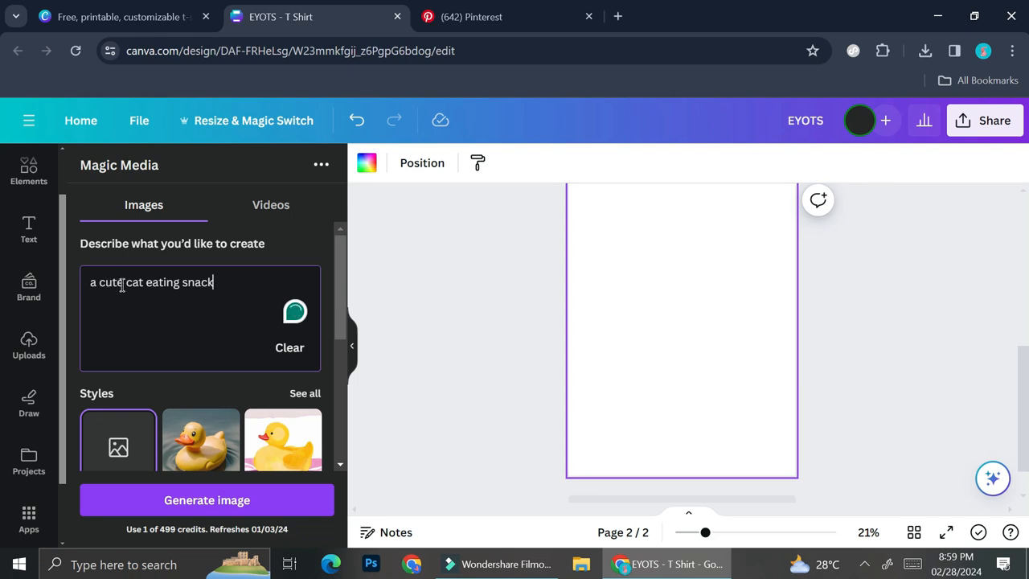
text(blac)
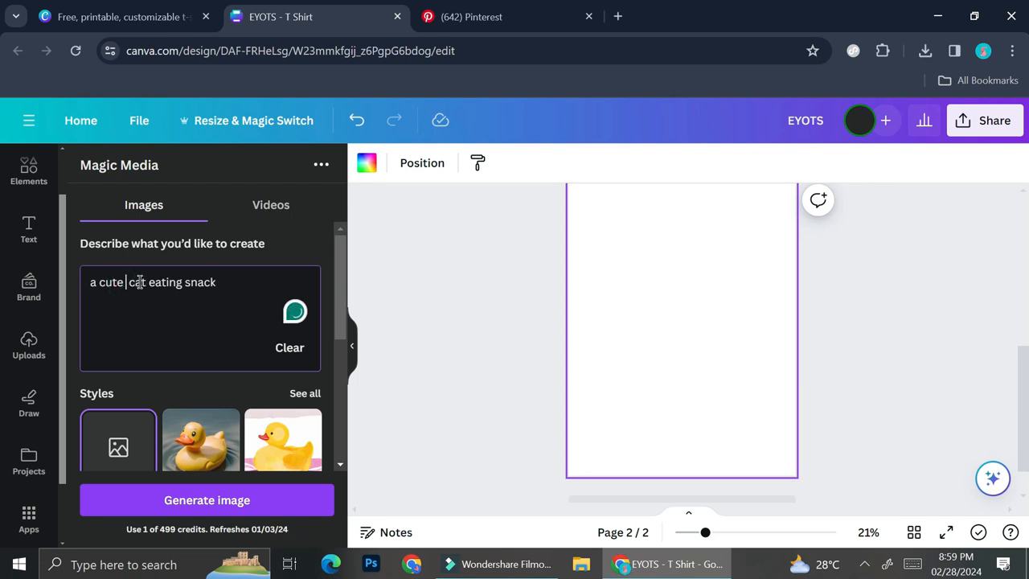
text(k and w)
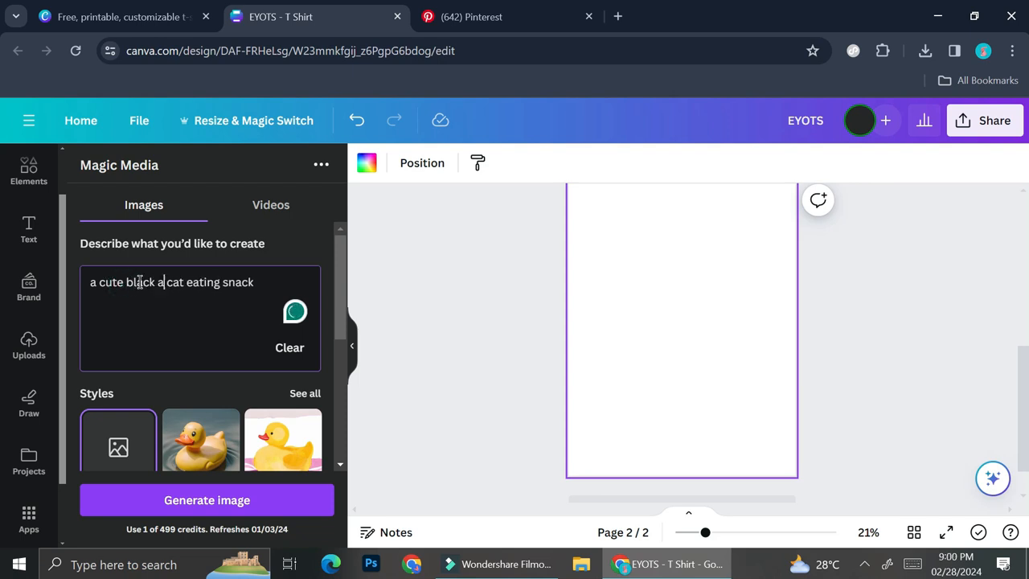
text(hite)
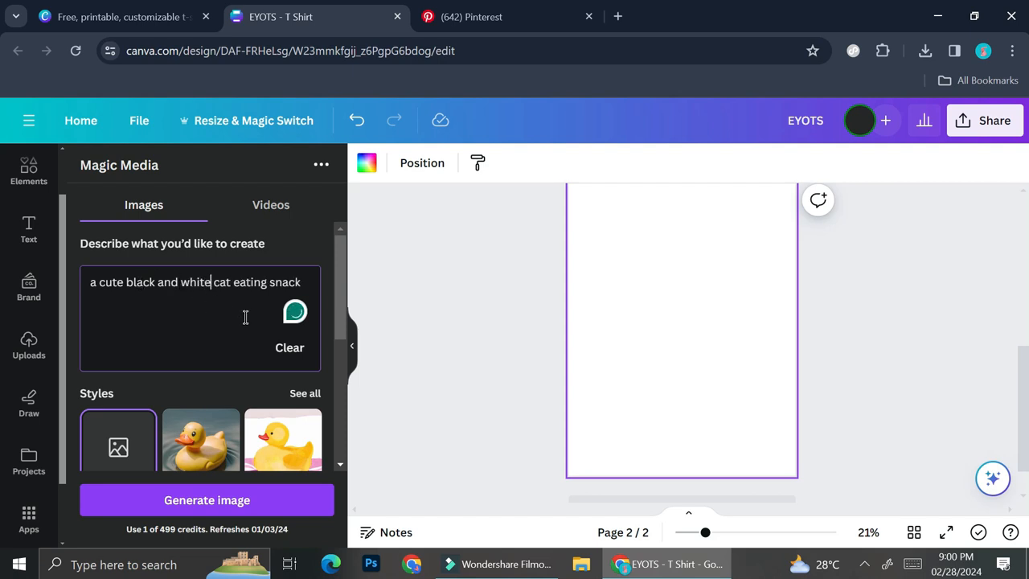
- Browse all the image styles and choose Concept art for the generated cat picture
scroll(246, 317, down, 2)
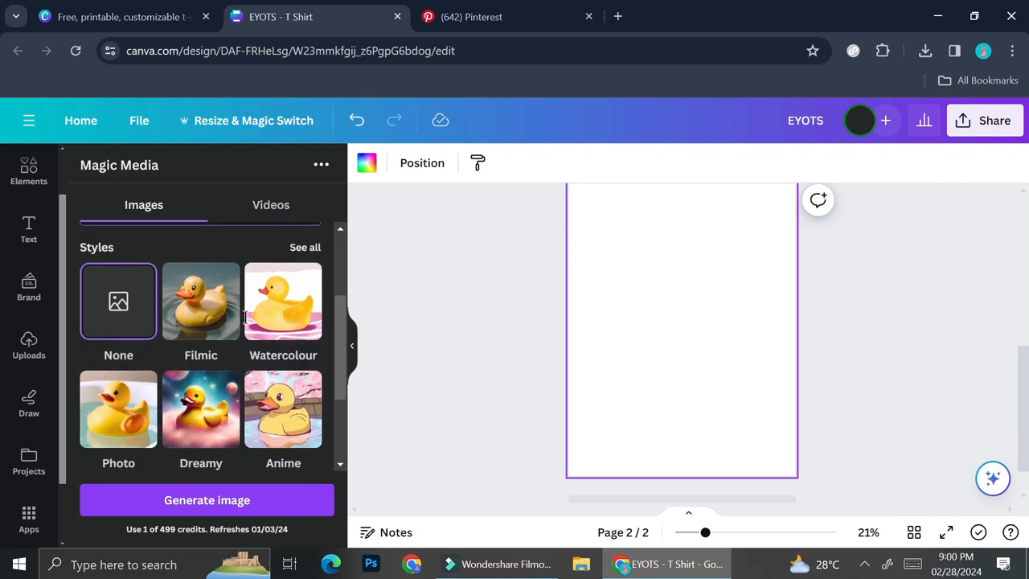
click(293, 243)
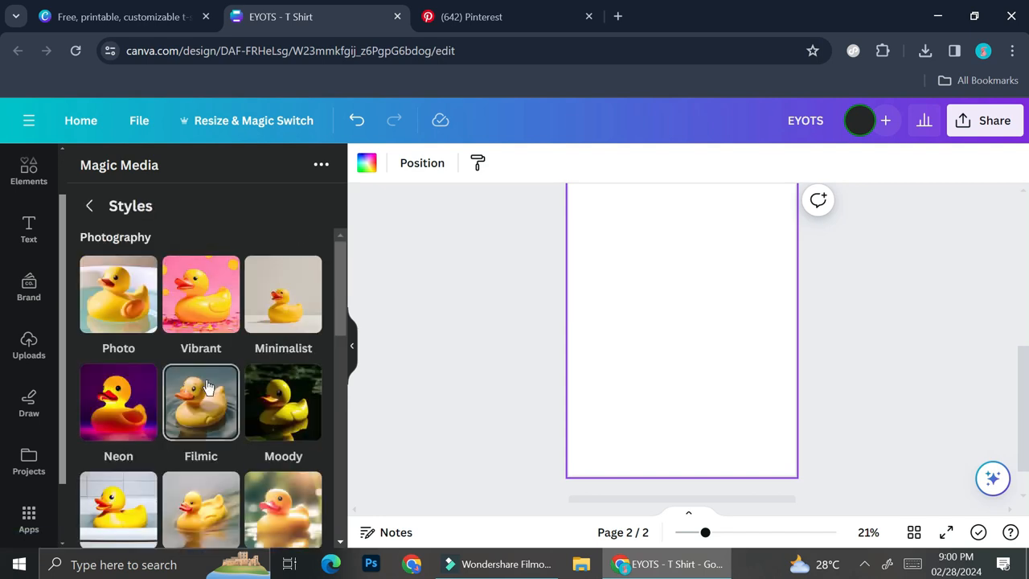
scroll(202, 389, down, 2)
scroll(207, 387, down, 3)
scroll(206, 388, down, 3)
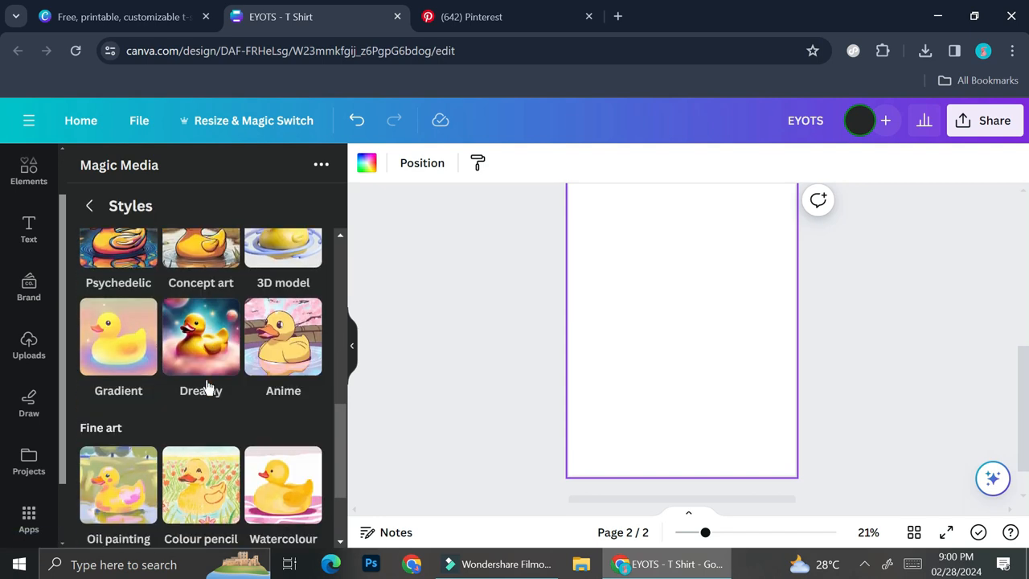
scroll(206, 387, down, 2)
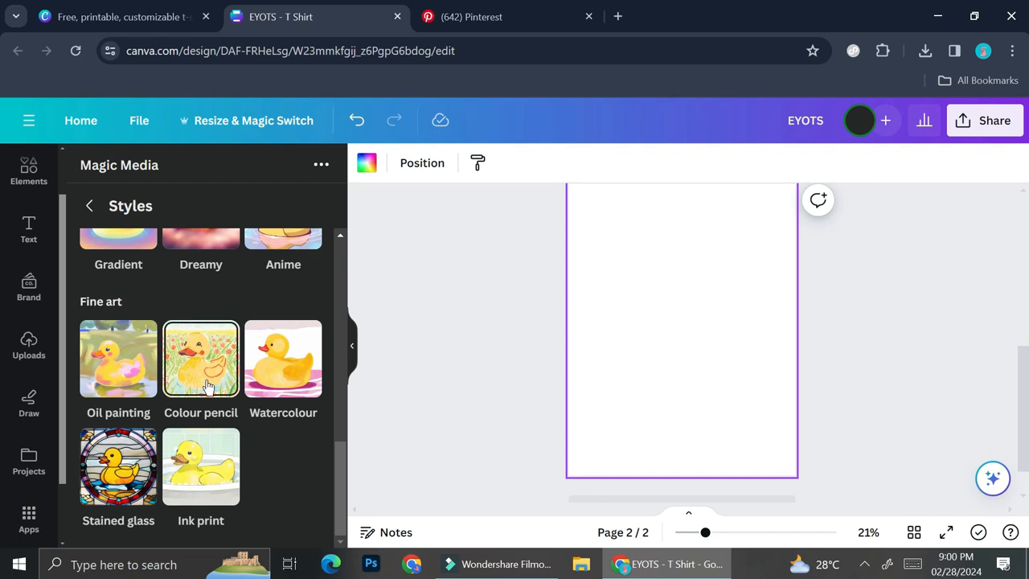
scroll(206, 387, up, 2)
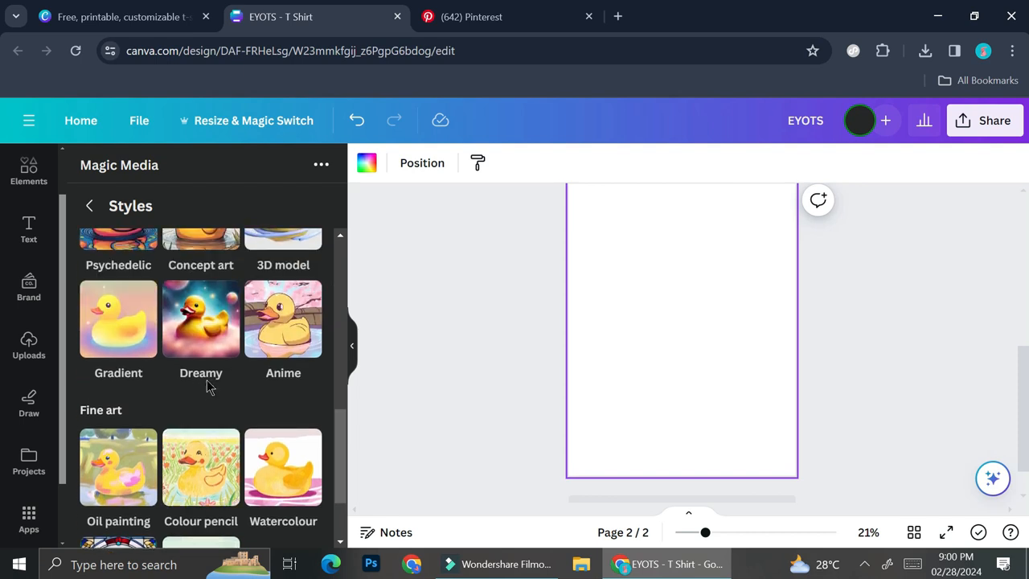
scroll(207, 387, up, 2)
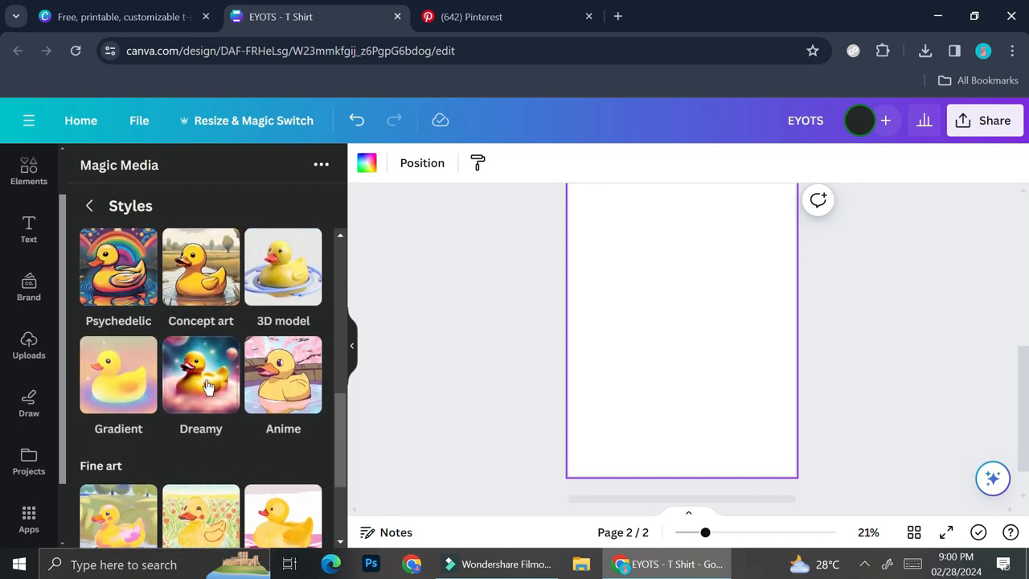
click(207, 341)
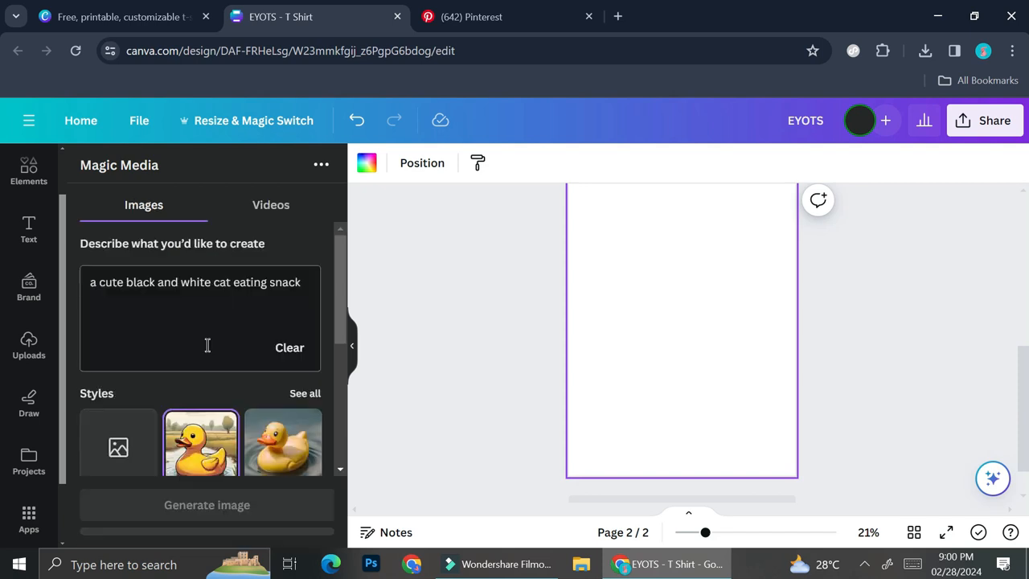
- Generate the cat images with a square aspect ratio and place the upper-row sitting cat with a drink on page 2
scroll(222, 365, down, 3)
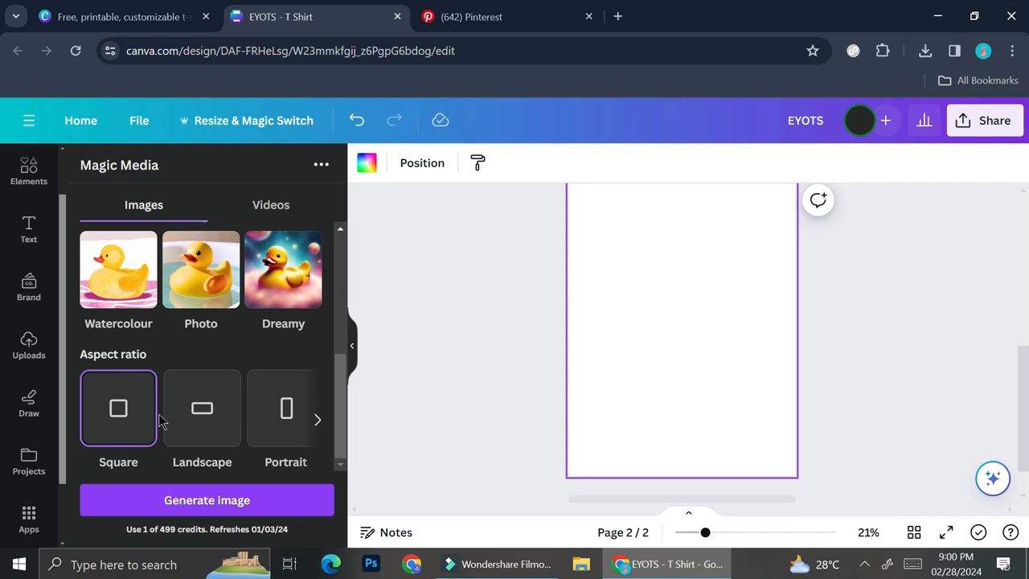
click(273, 503)
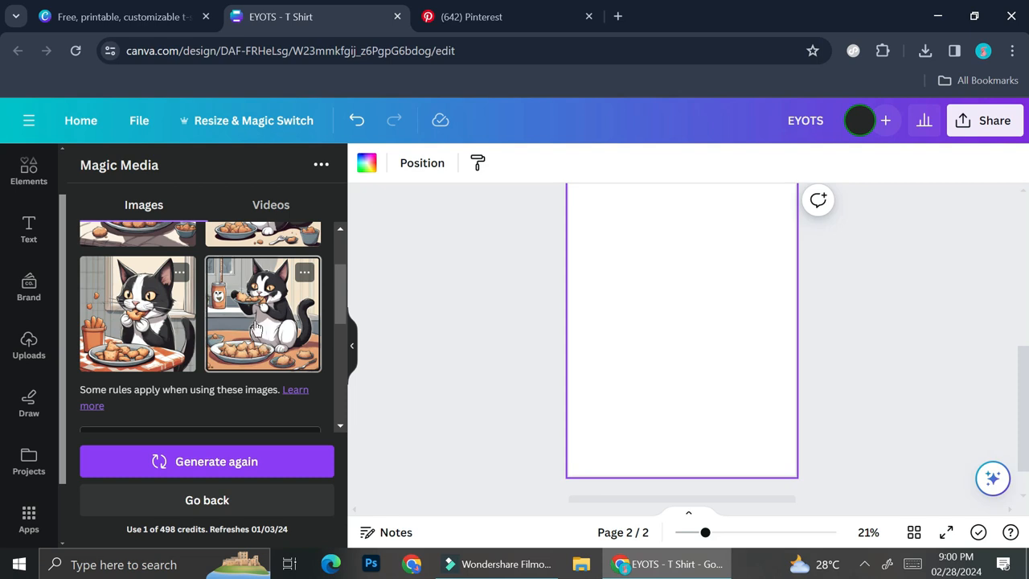
scroll(256, 325, up, 2)
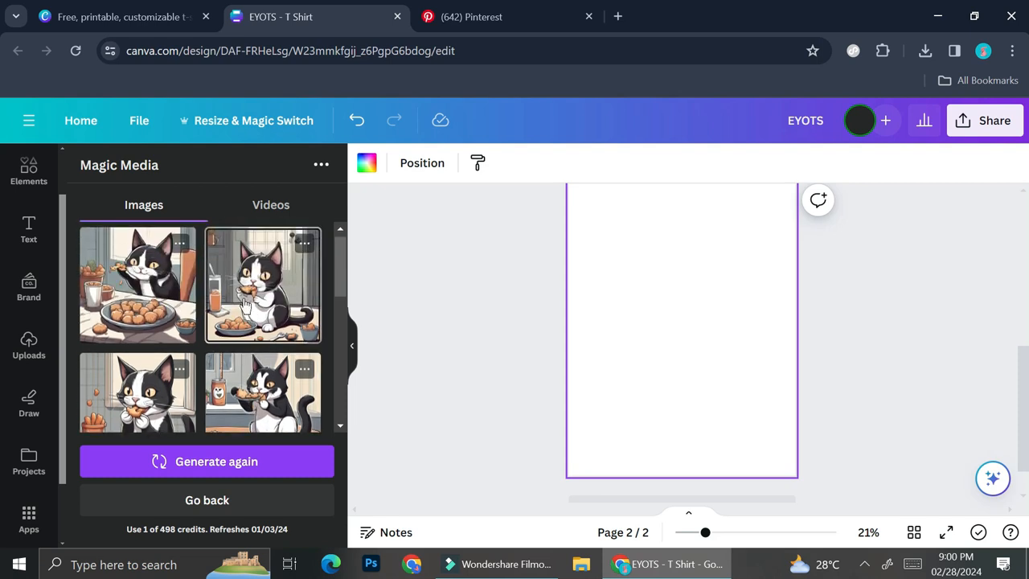
click(245, 315)
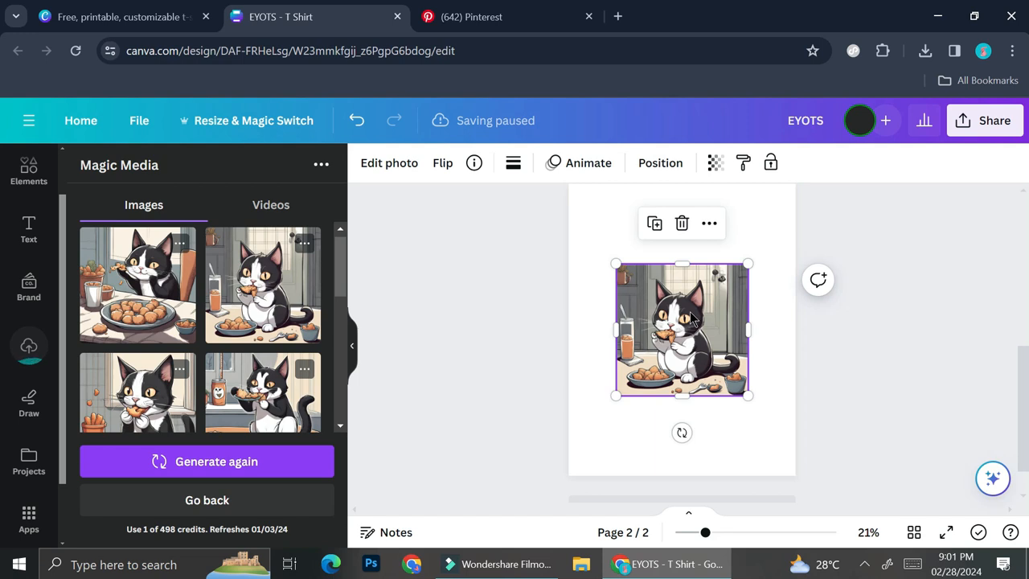
- Enlarge the cat picture to nearly the page width and centre it horizontally in the upper part of page 2
drag(690, 337, 631, 254)
drag(694, 342, 753, 402)
drag(689, 322, 706, 342)
click(785, 402)
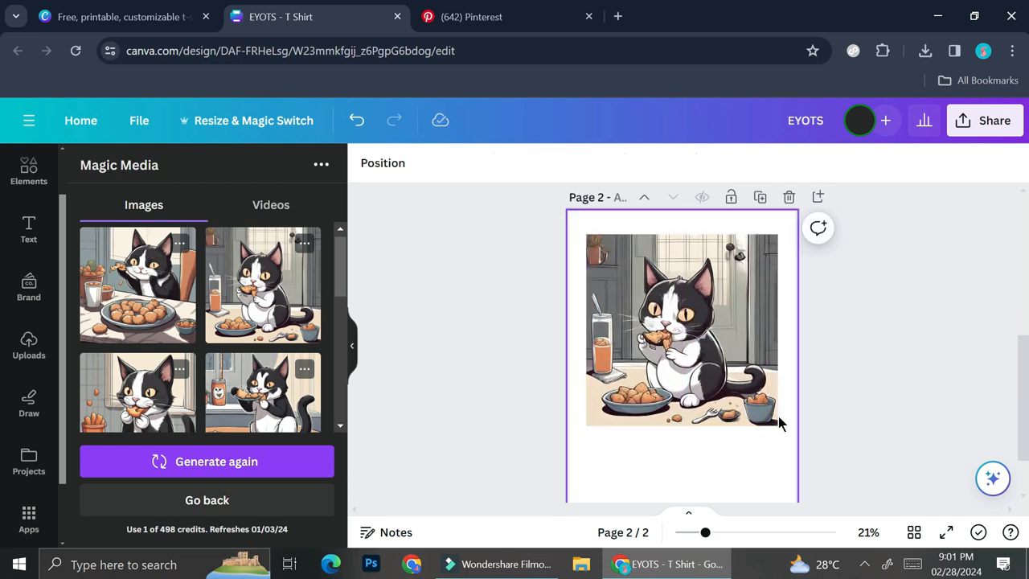
scroll(855, 441, down, 1)
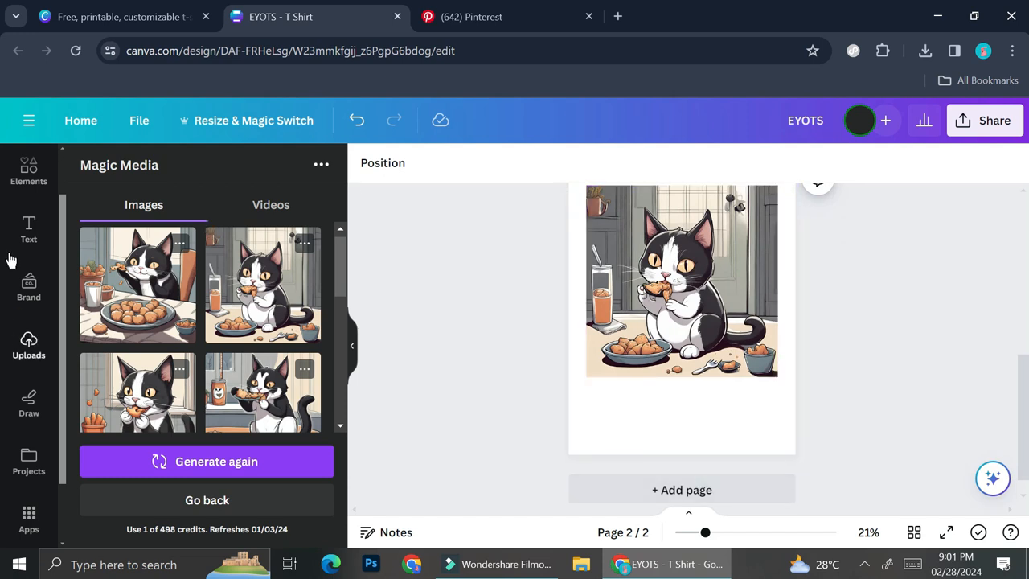
- Add the stacked outline text combination below the cat picture, with every line reading GOOD FOOD GOOD MOOD
click(29, 231)
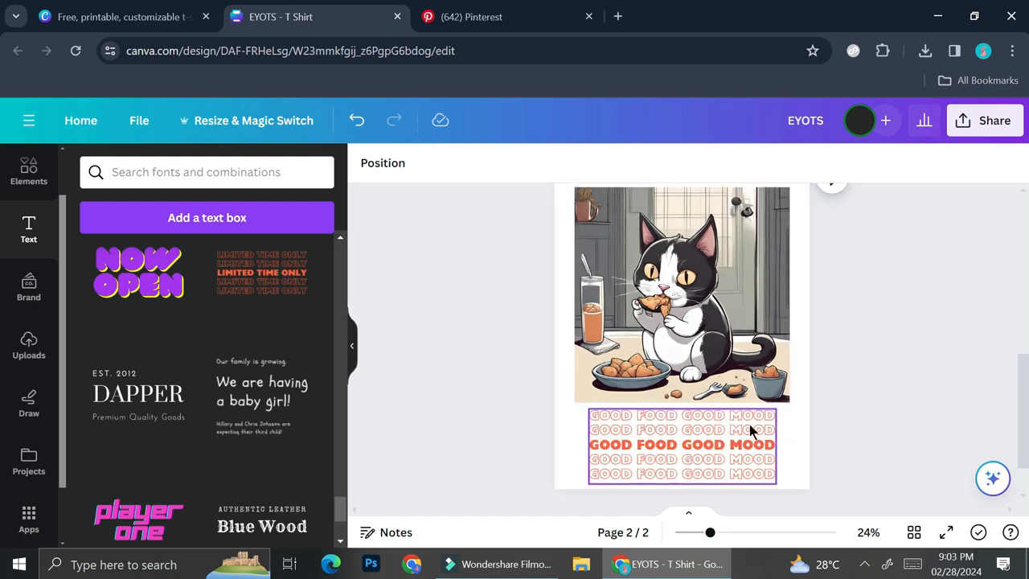
click(776, 362)
scroll(776, 362, up, 1)
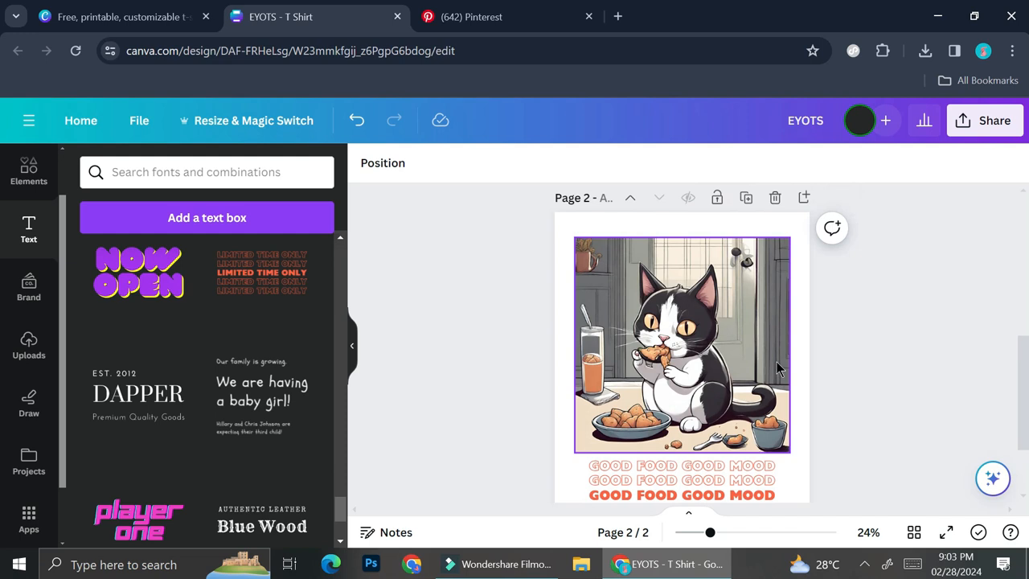
scroll(776, 362, down, 1)
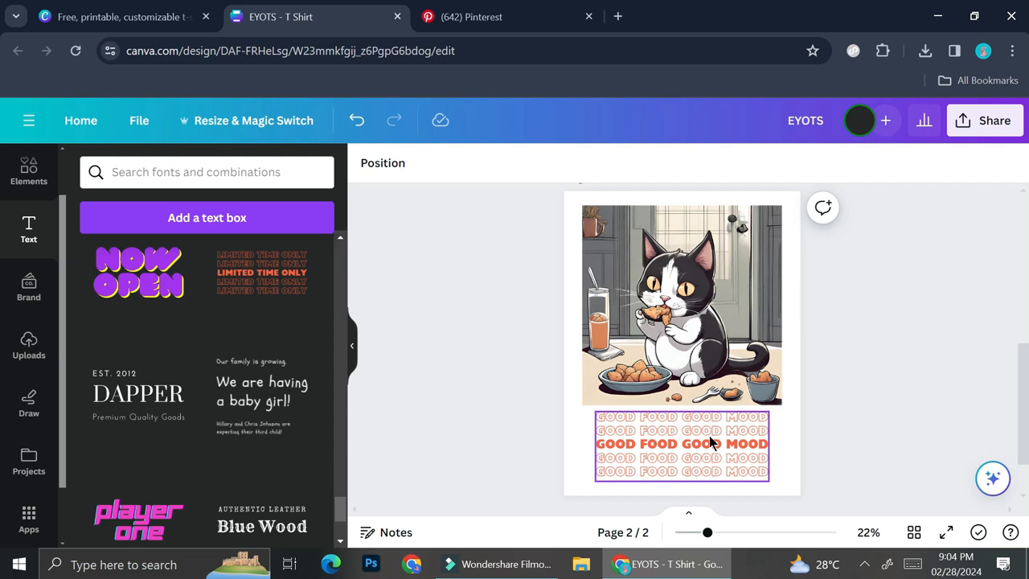
- Move the GOOD FOOD GOOD MOOD text to the page's upper edge, enlarge it to the full page width, and repeat it down the page
drag(709, 440, 682, 223)
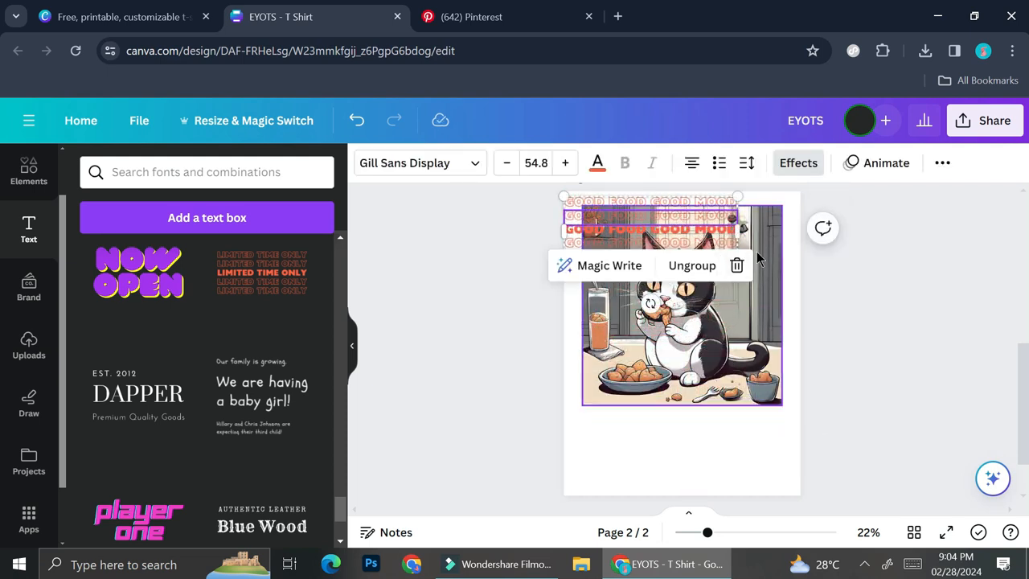
drag(738, 262, 798, 299)
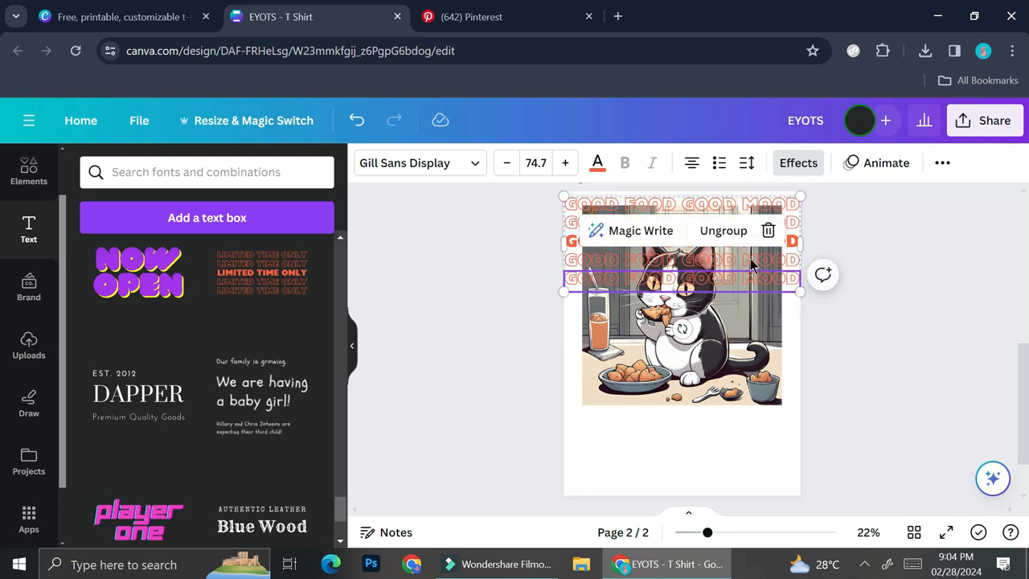
click(916, 358)
click(778, 266)
key(Delete)
key(ctrl+z)
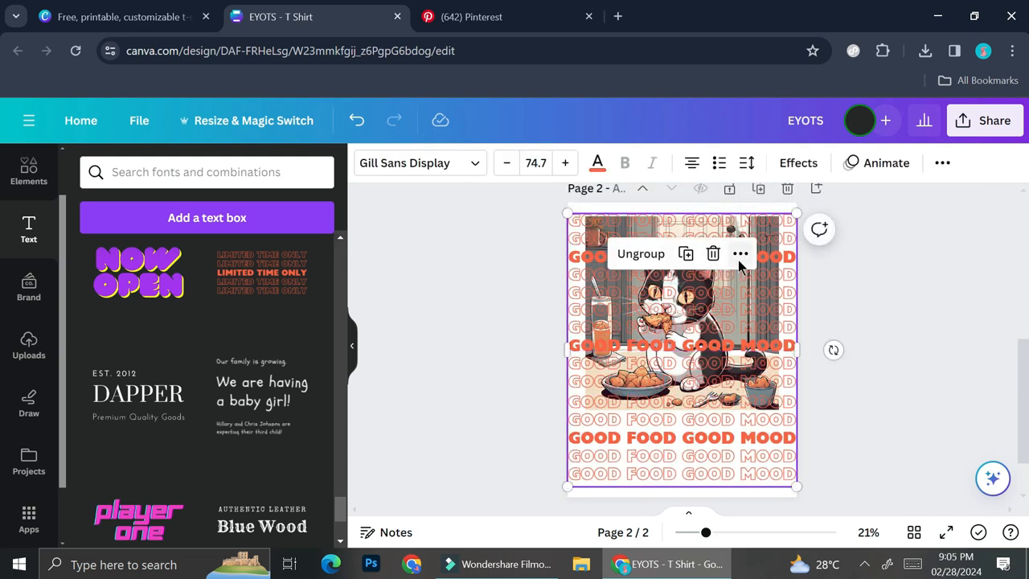
- Send the GOOD FOOD GOOD MOOD text group to the back and move the cat picture to the centre of the page
click(740, 255)
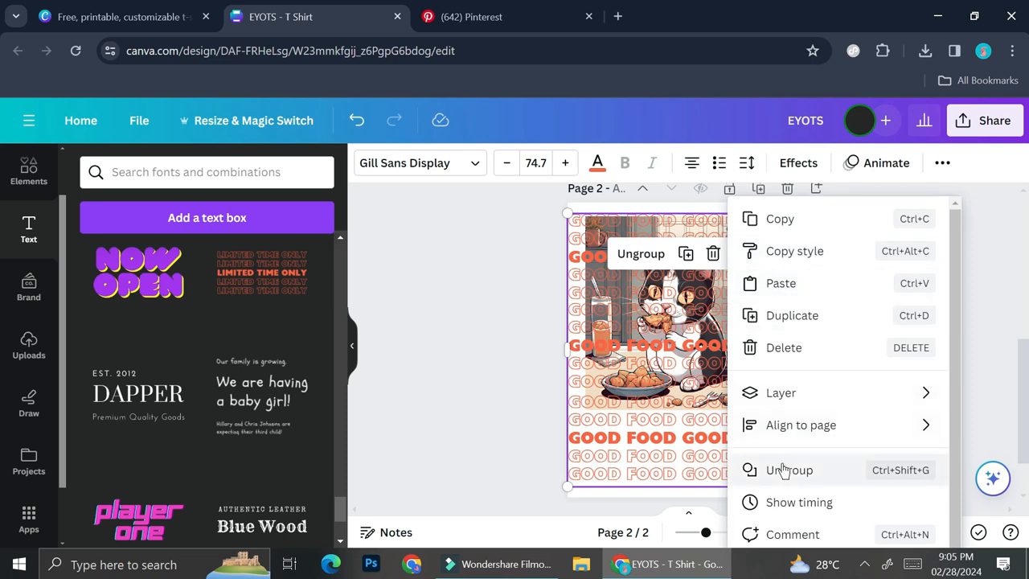
mouse_move(800, 390)
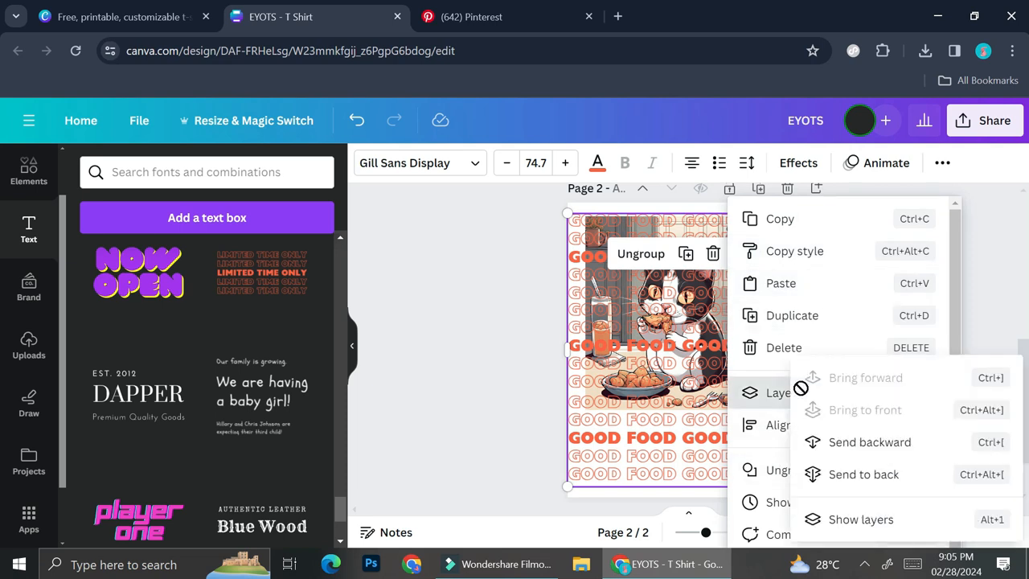
click(819, 478)
click(747, 324)
drag(748, 324, 746, 362)
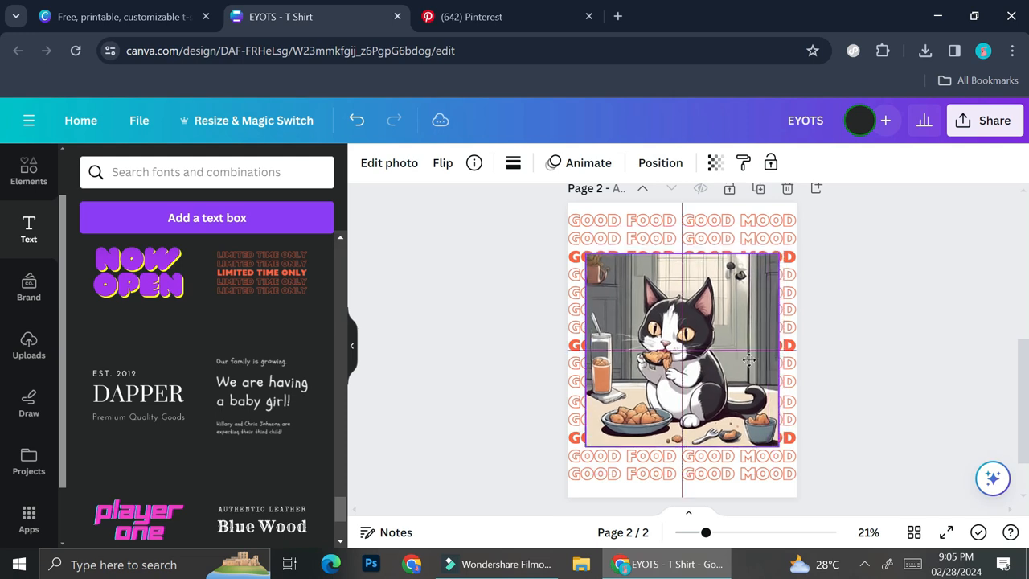
click(920, 352)
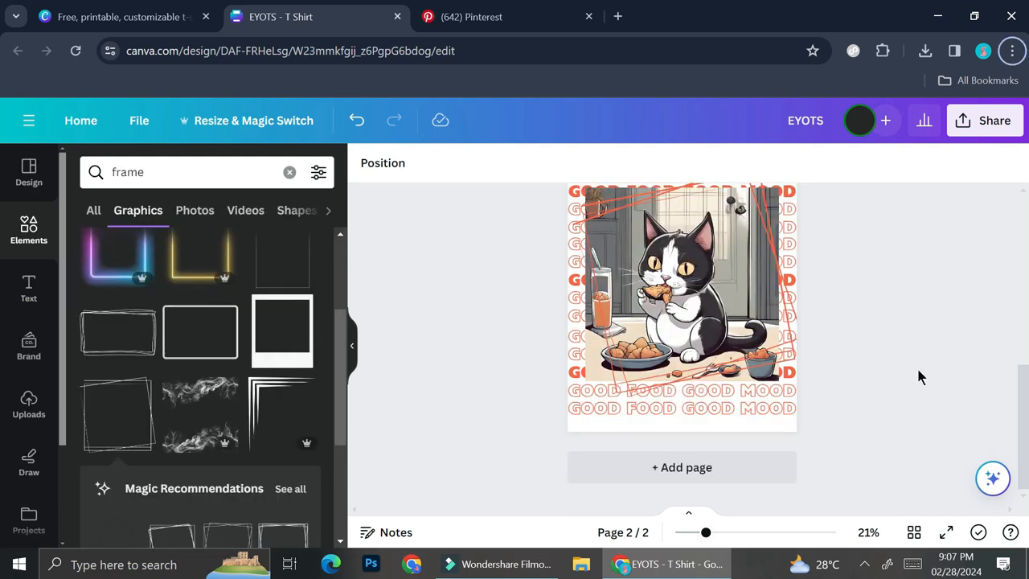
- Open the design's download settings and limit the PNG export to page 2 only
scroll(821, 316, up, 1)
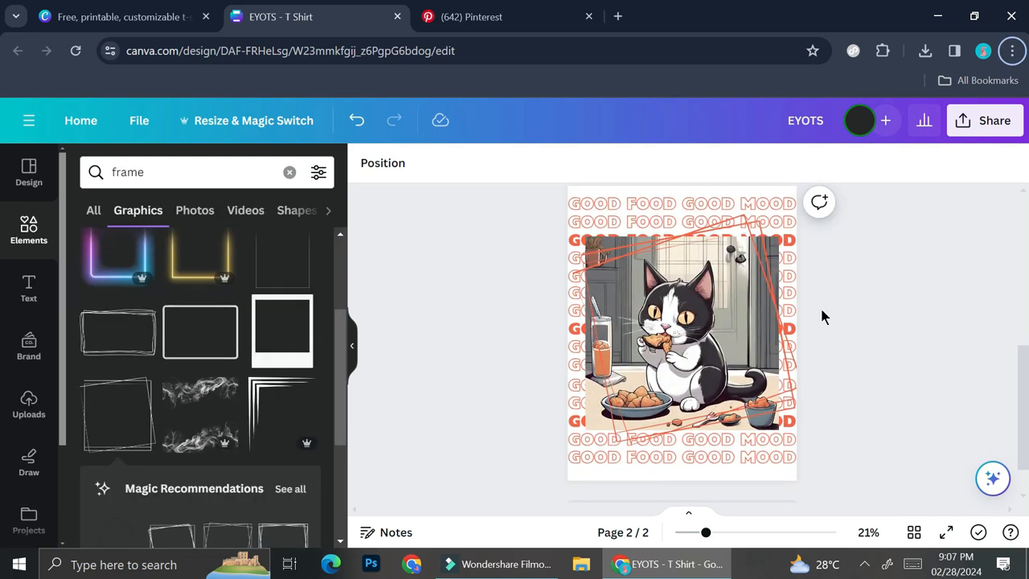
click(994, 128)
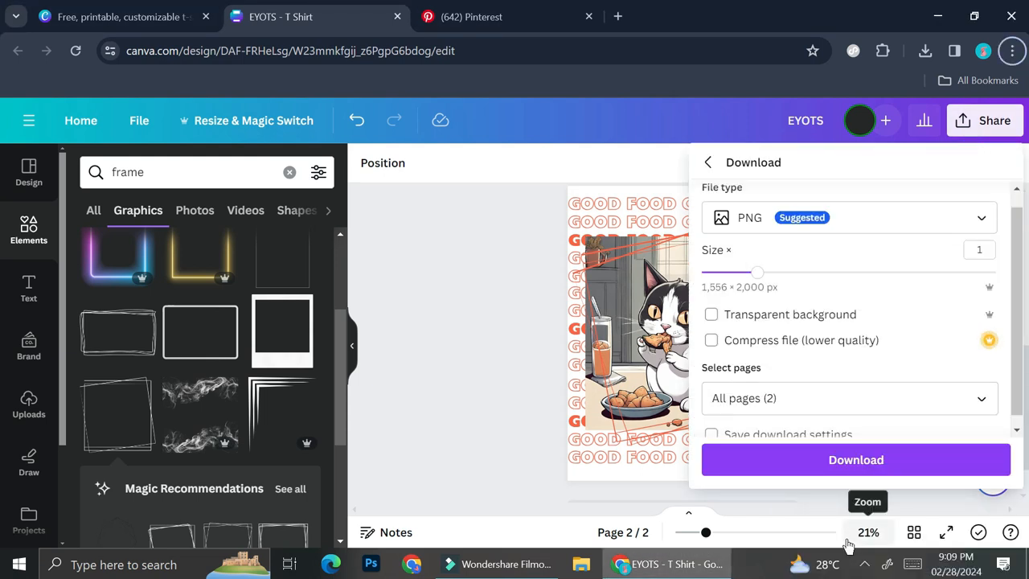
click(819, 397)
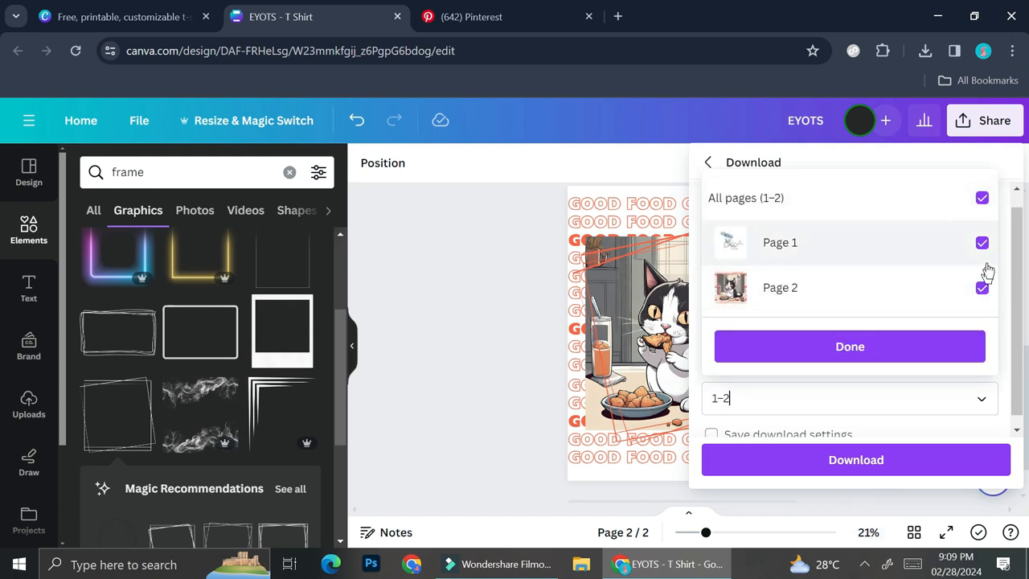
click(984, 206)
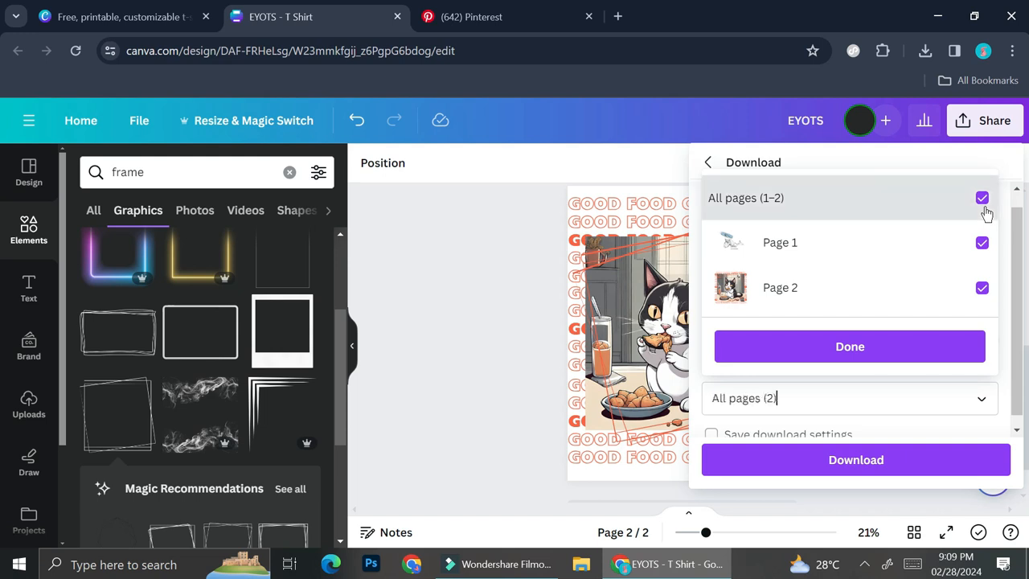
click(983, 207)
click(982, 289)
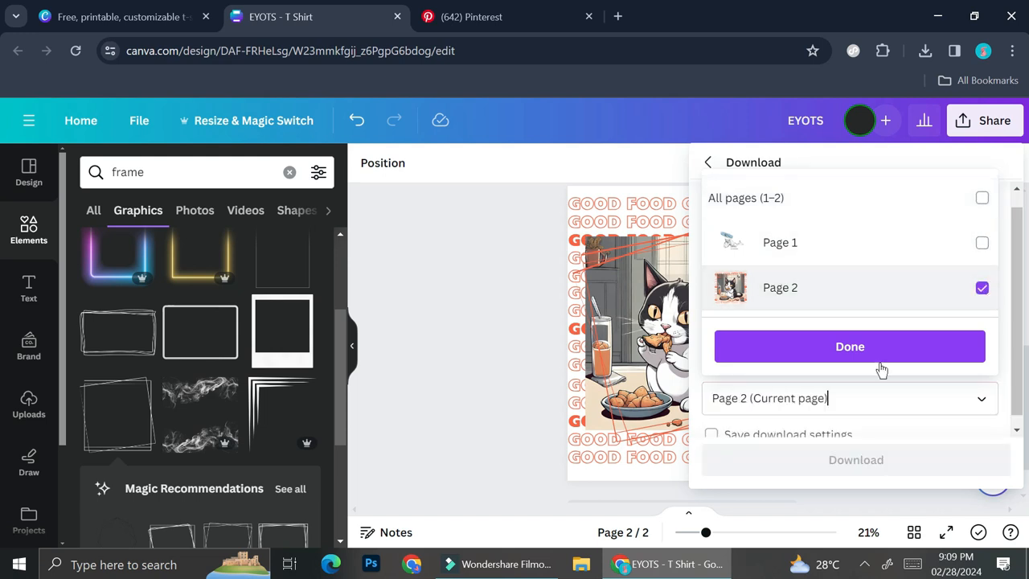
click(867, 353)
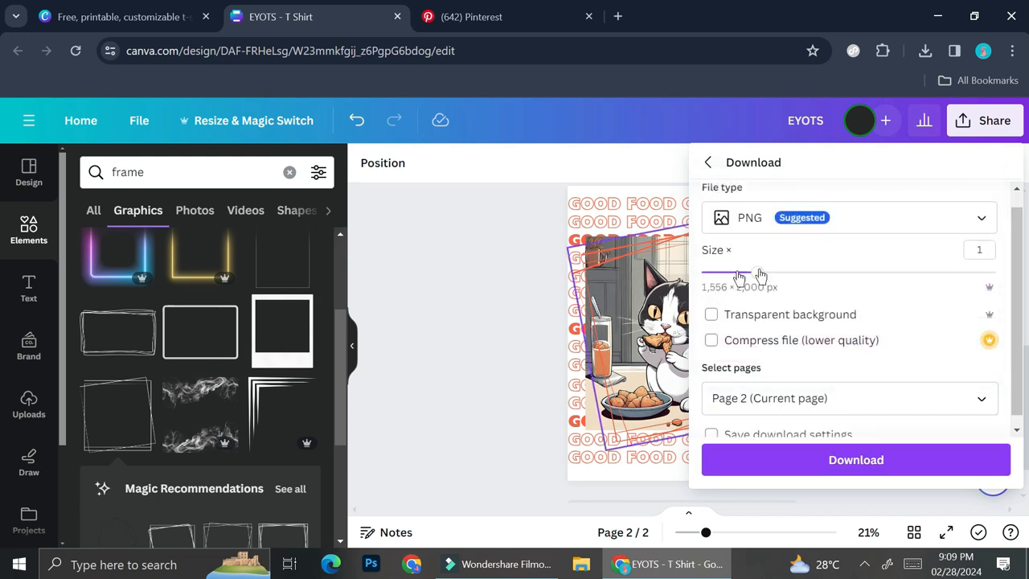
- Download page 2 as a PNG at size 1 without a transparent background
scroll(822, 276, up, 1)
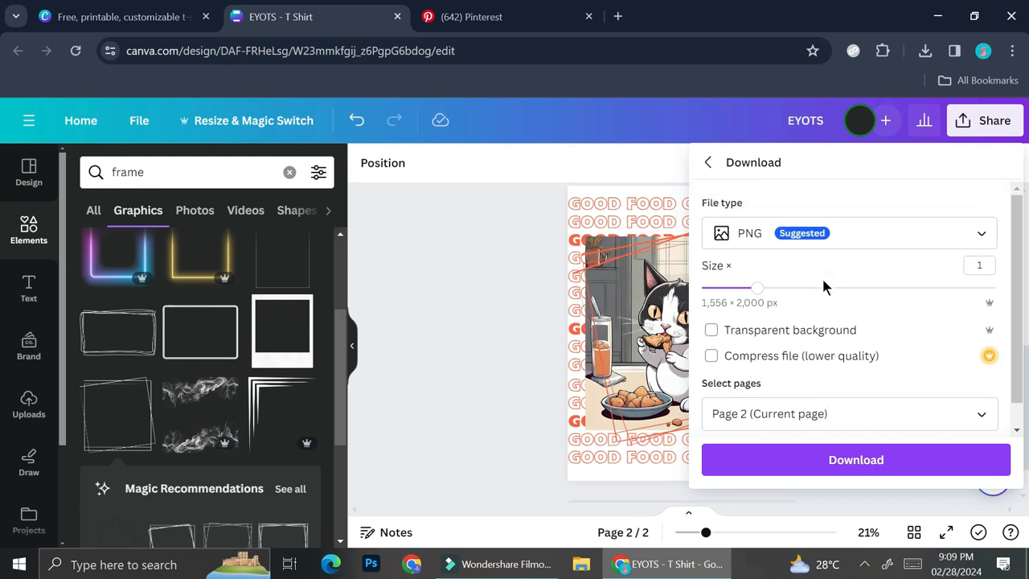
scroll(821, 276, down, 1)
click(803, 309)
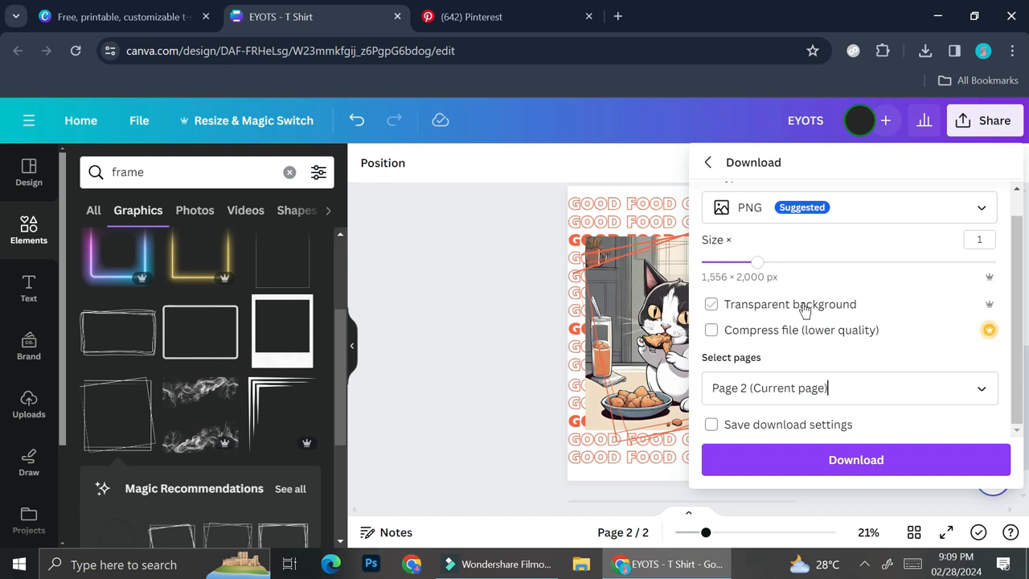
click(804, 310)
click(819, 461)
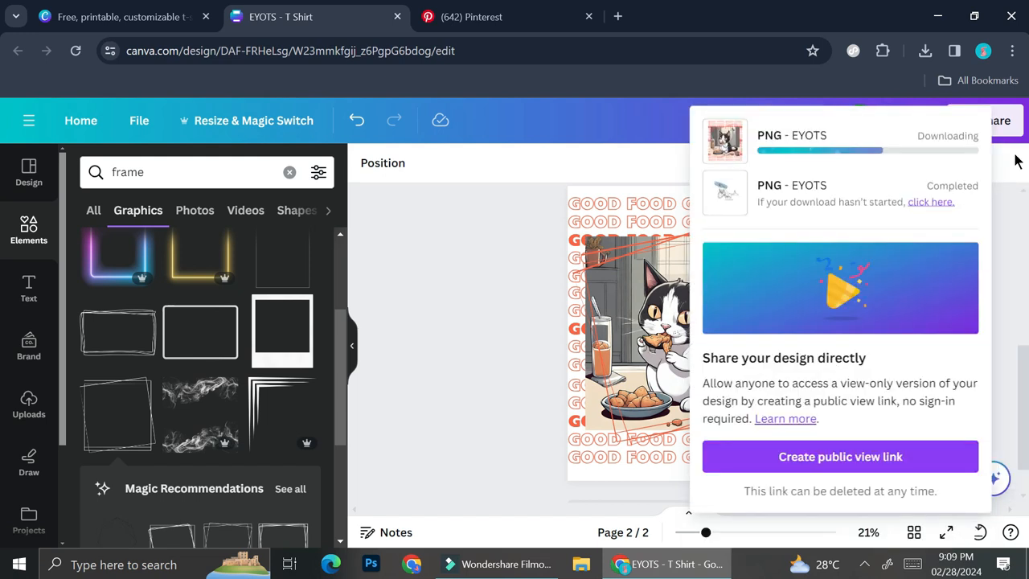
- Download the design a second time as a PNG, selecting only page 2
click(1003, 128)
scroll(810, 341, down, 2)
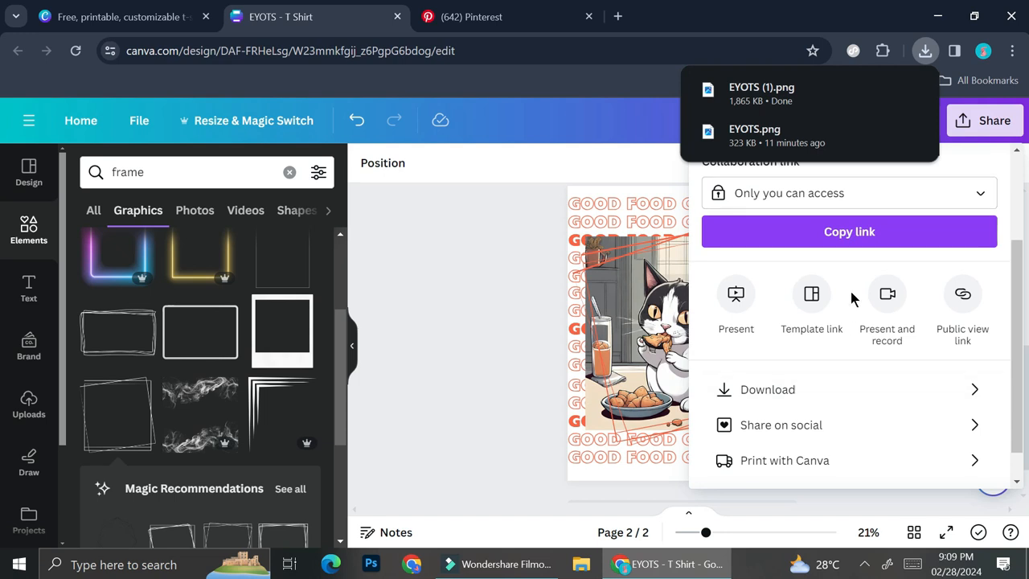
scroll(852, 297, down, 1)
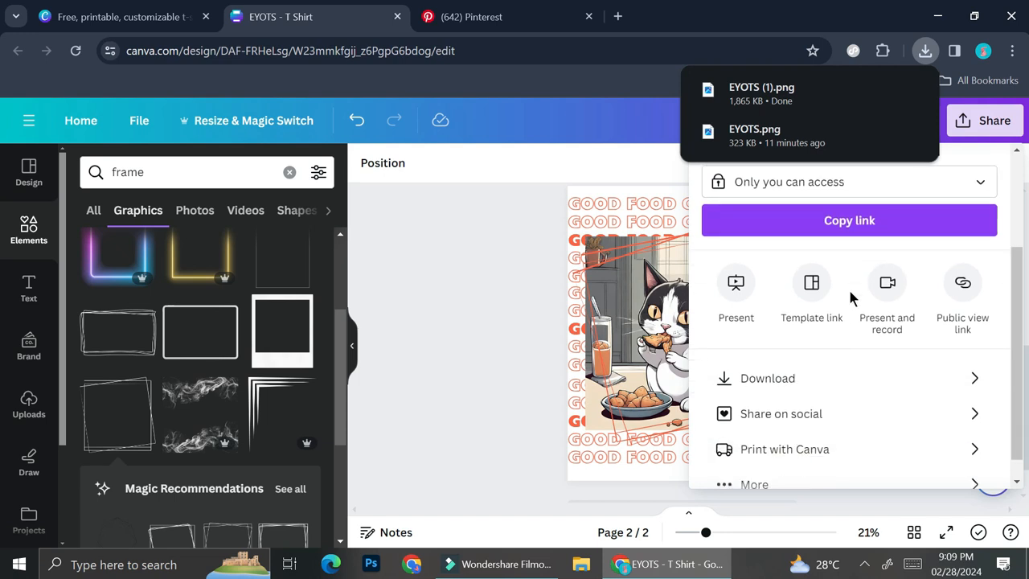
click(812, 372)
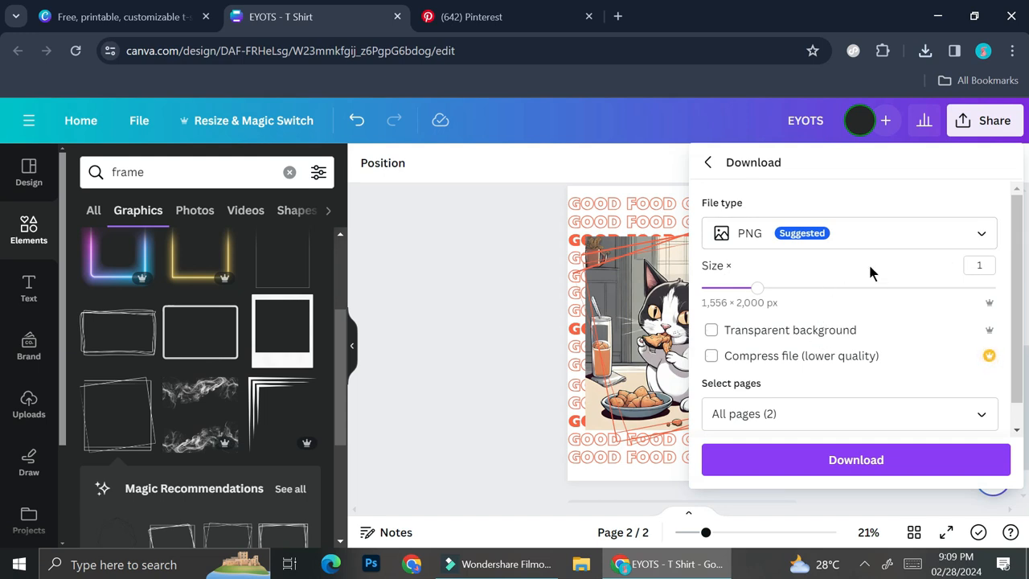
click(802, 413)
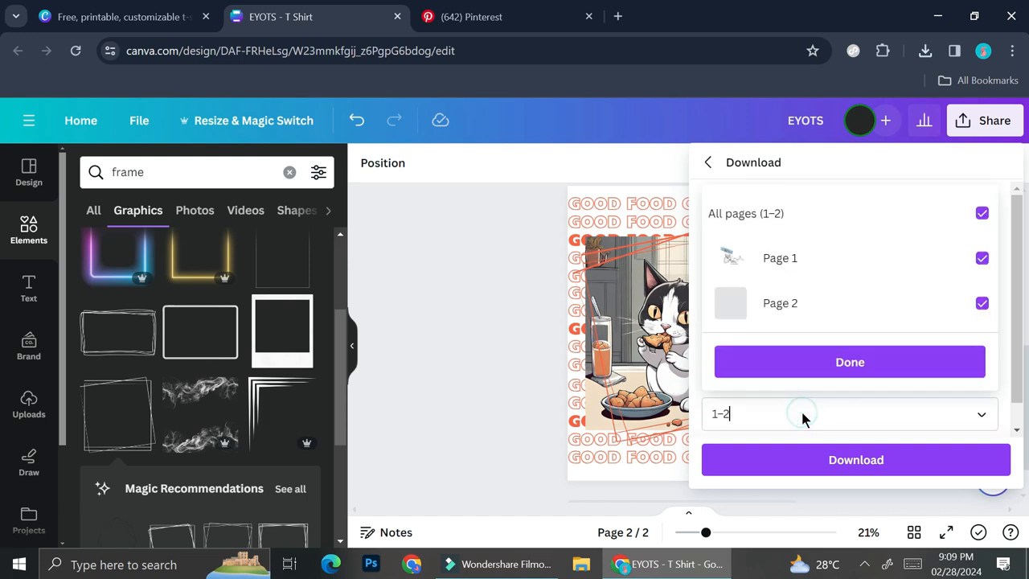
click(981, 214)
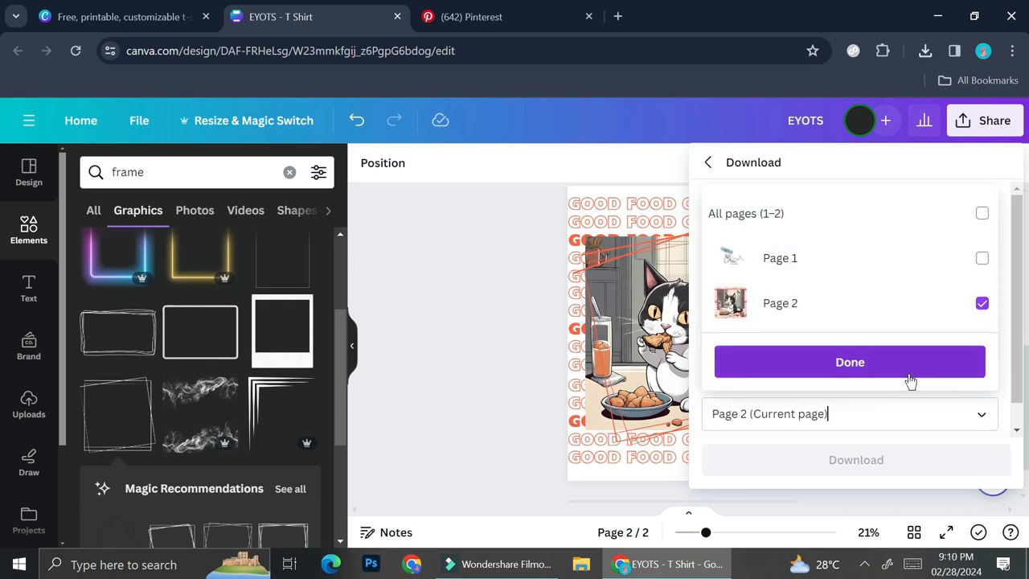
click(919, 367)
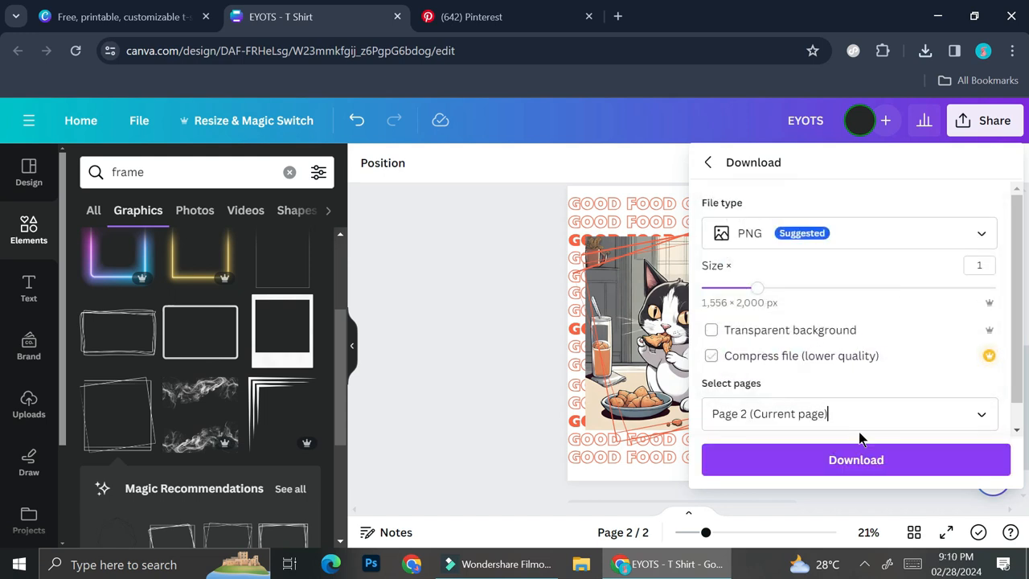
click(869, 457)
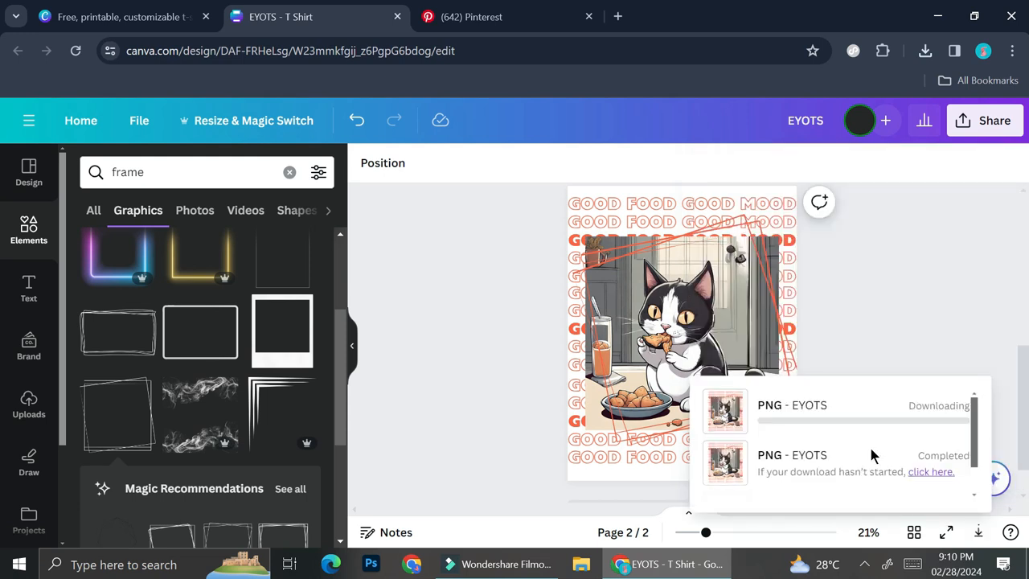
- Switch to the Pinterest browser tab, look up Printify from there, and open its app dashboard
click(562, 8)
key(BackSpace)
key(BackSpace)
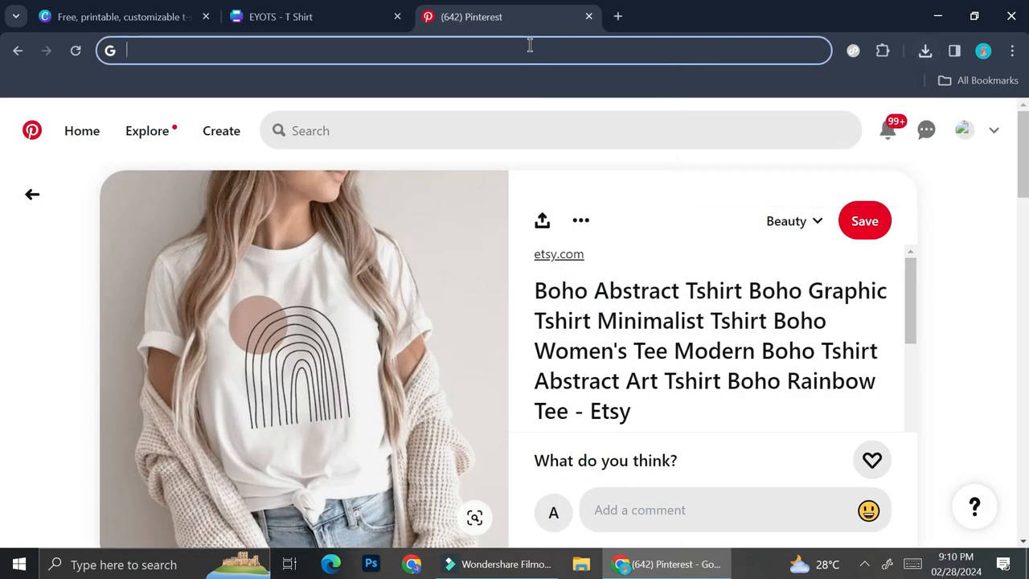
text(printid)
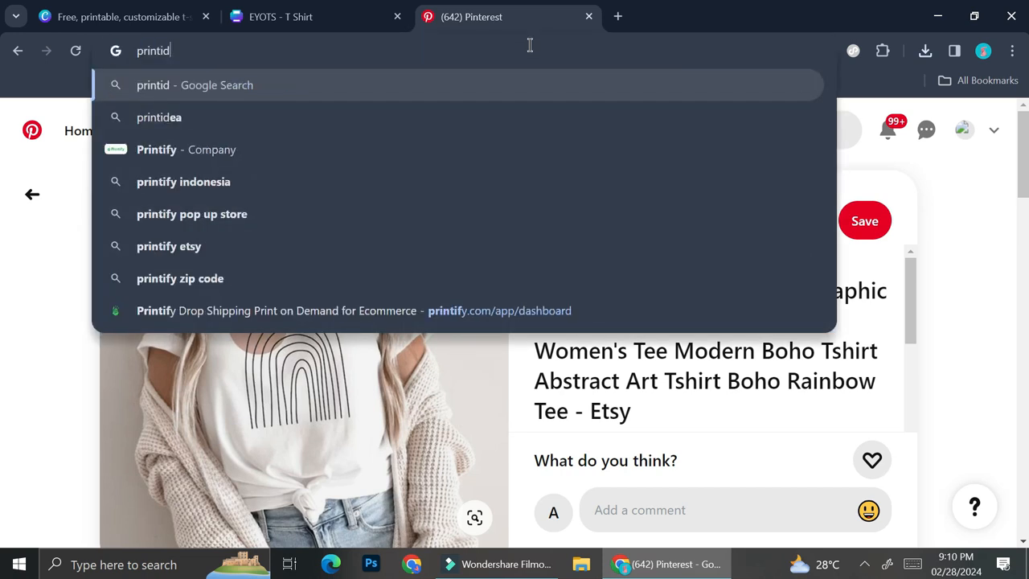
click(317, 310)
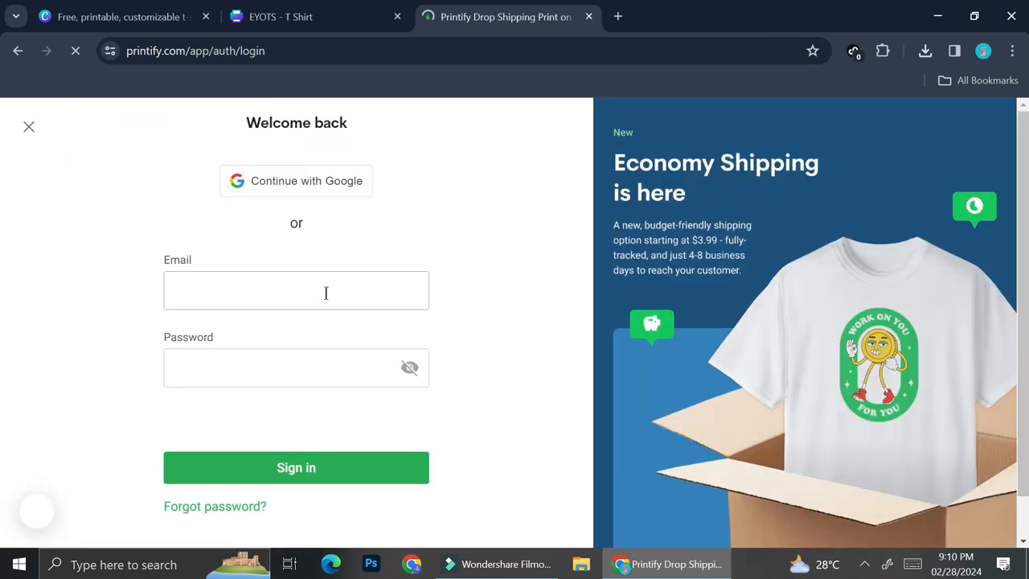
- Sign in to Printify with the Google account and open the T-shirts category of the product catalog
click(363, 181)
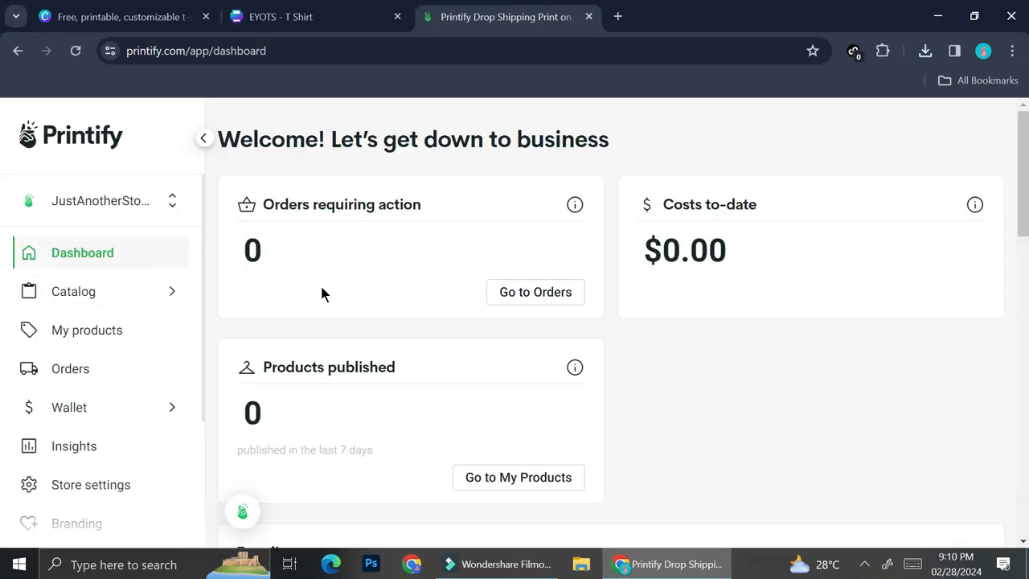
scroll(387, 322, down, 1)
scroll(387, 322, down, 3)
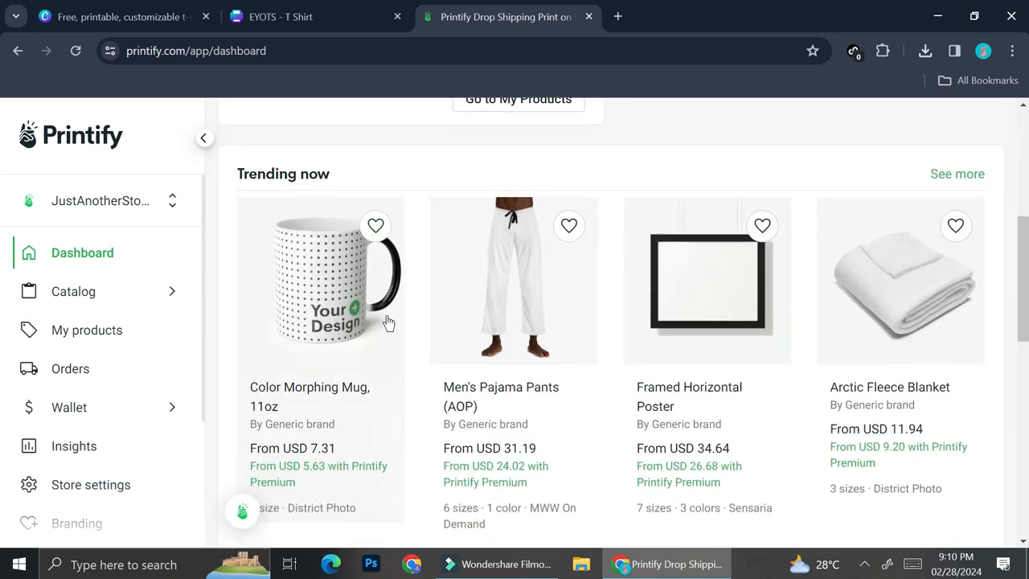
click(965, 173)
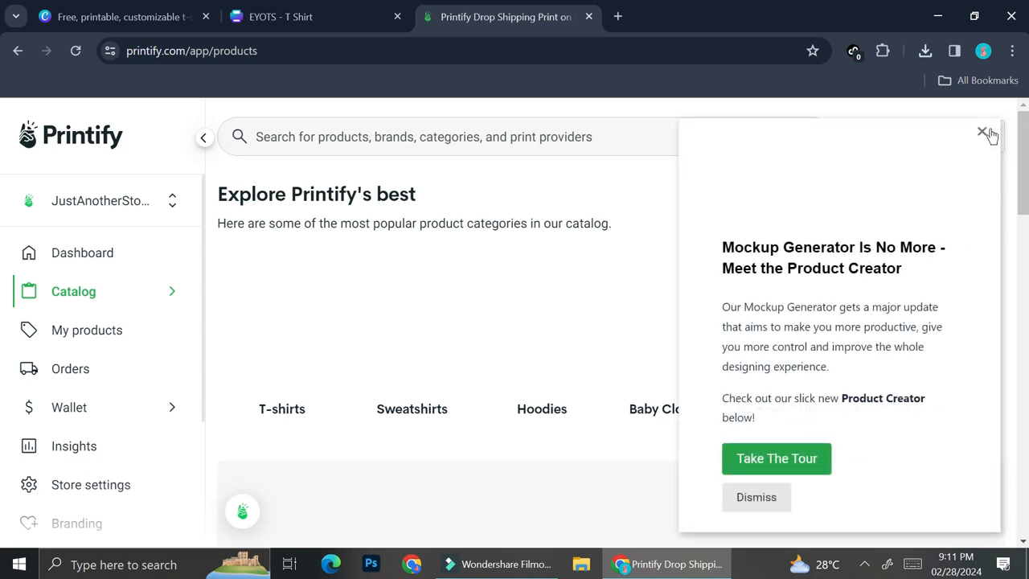
click(982, 132)
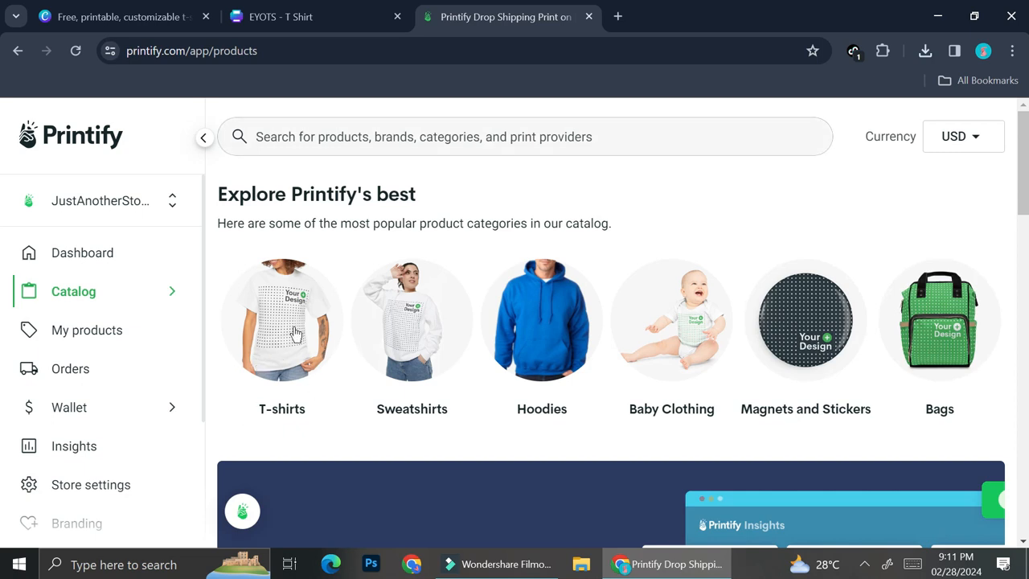
click(273, 358)
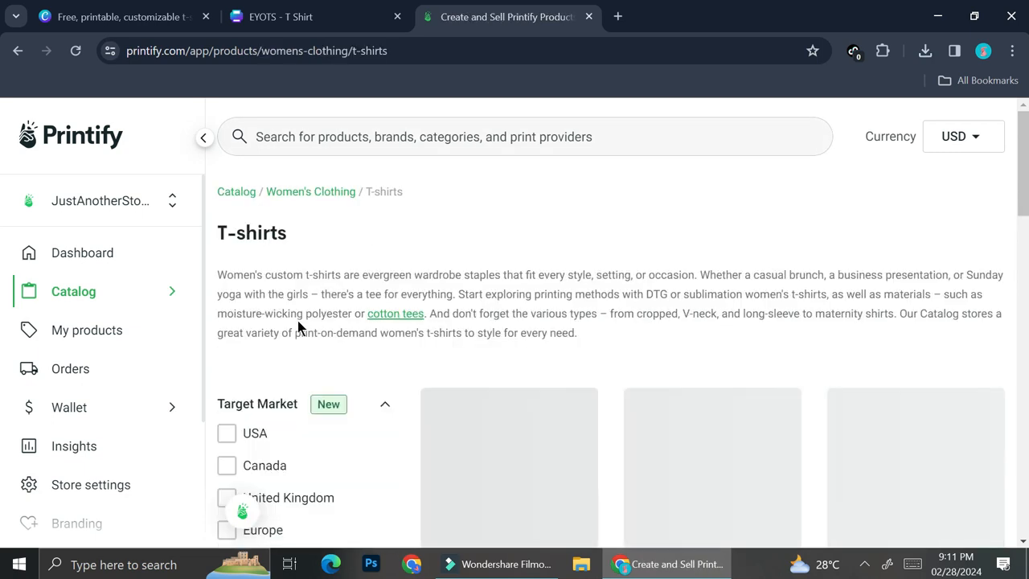
scroll(483, 368, down, 2)
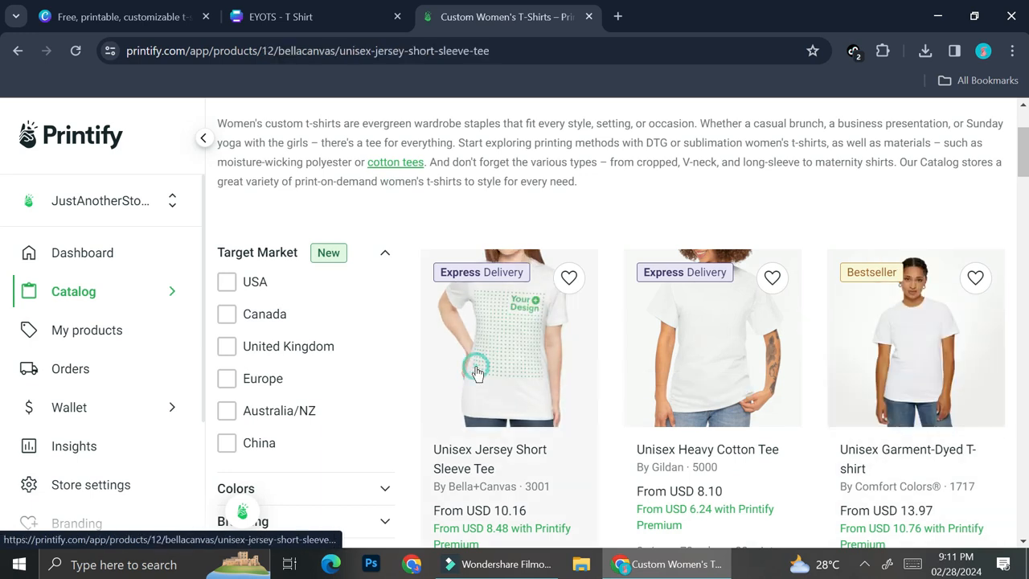
- Choose the Bella+Canvas Unisex Jersey Short Sleeve Tee and start designing it with the provider Duplium
click(476, 369)
scroll(687, 381, down, 3)
scroll(687, 382, down, 5)
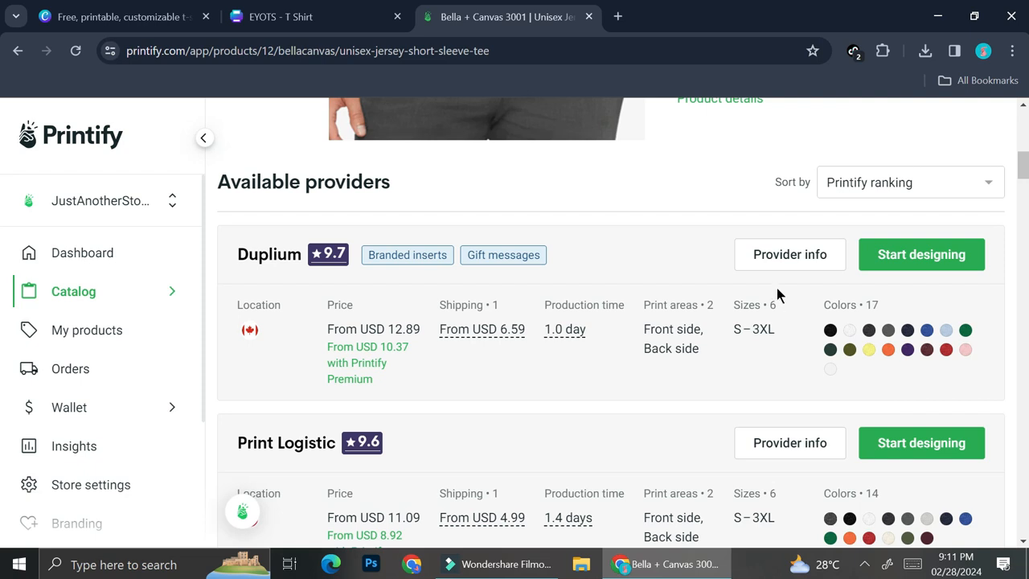
scroll(704, 329, down, 1)
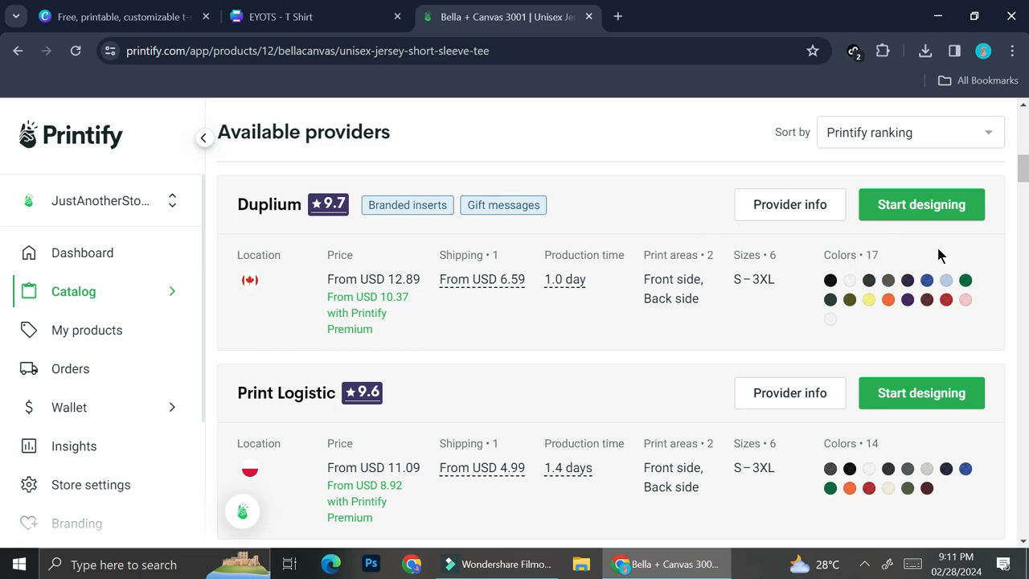
click(952, 206)
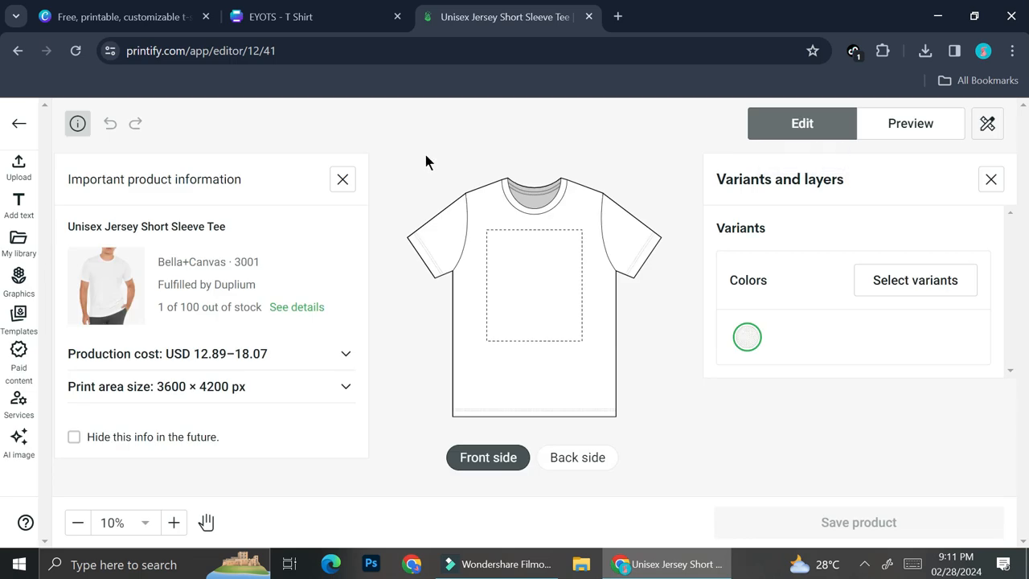
- Dismiss the product information and upload the cat design EYOTS (2) from the device onto the shirt's front side
click(341, 180)
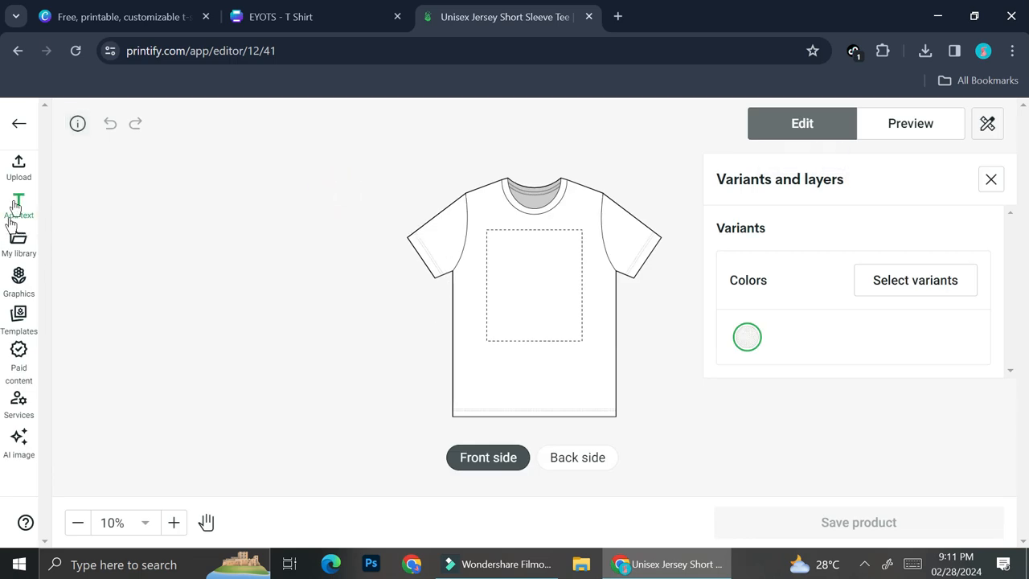
click(23, 166)
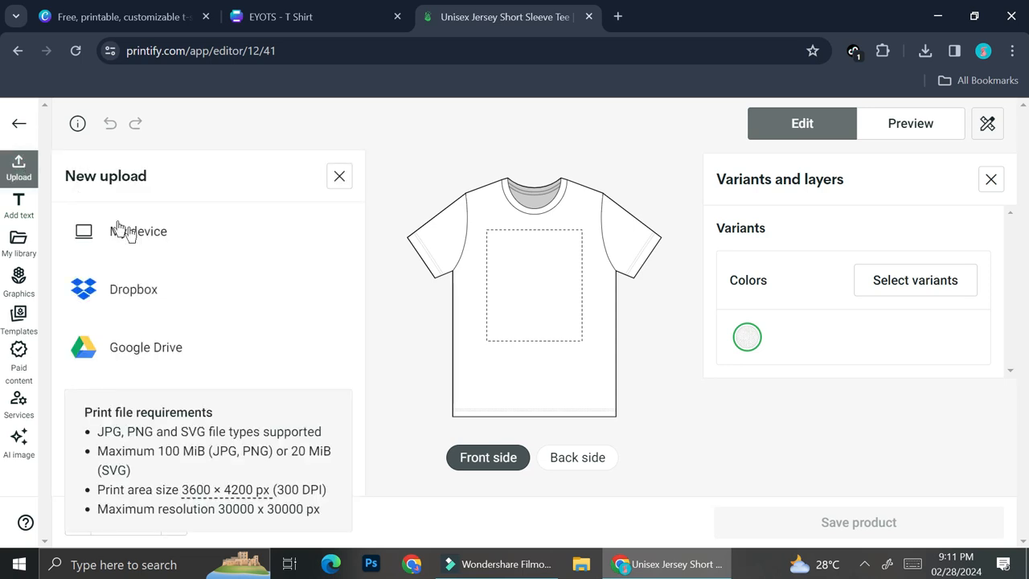
click(148, 239)
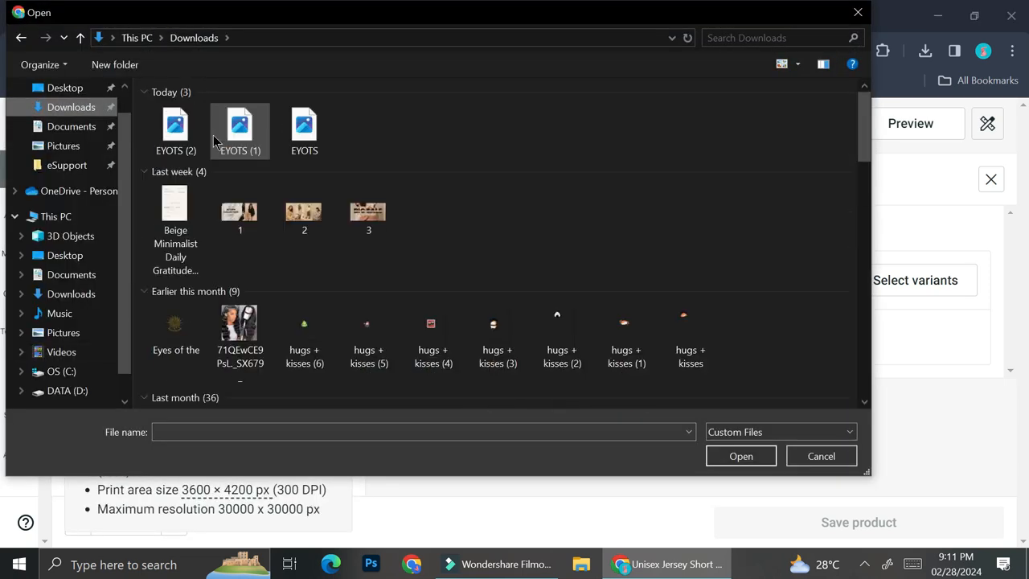
click(174, 128)
key(Return)
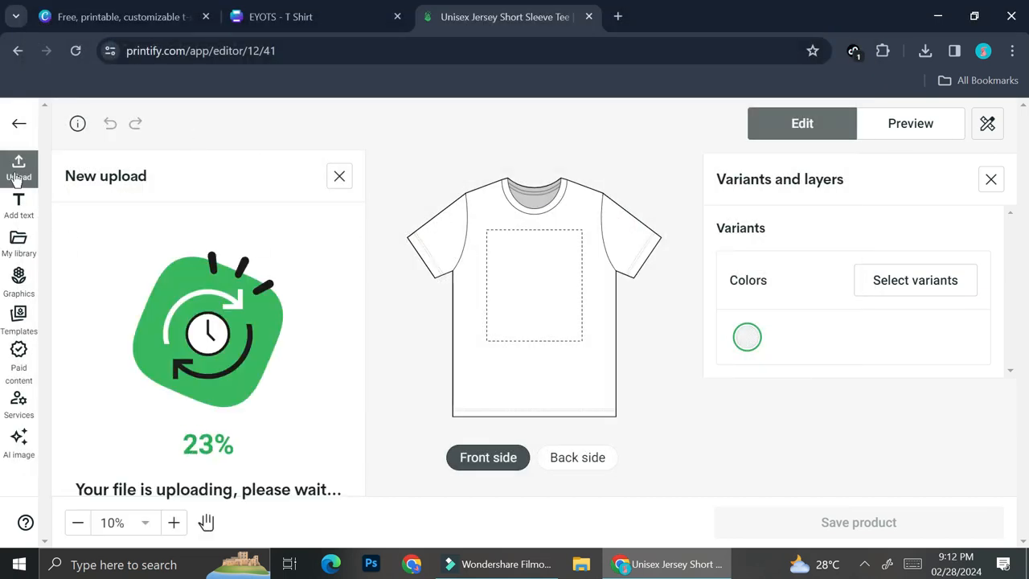
click(17, 175)
click(15, 179)
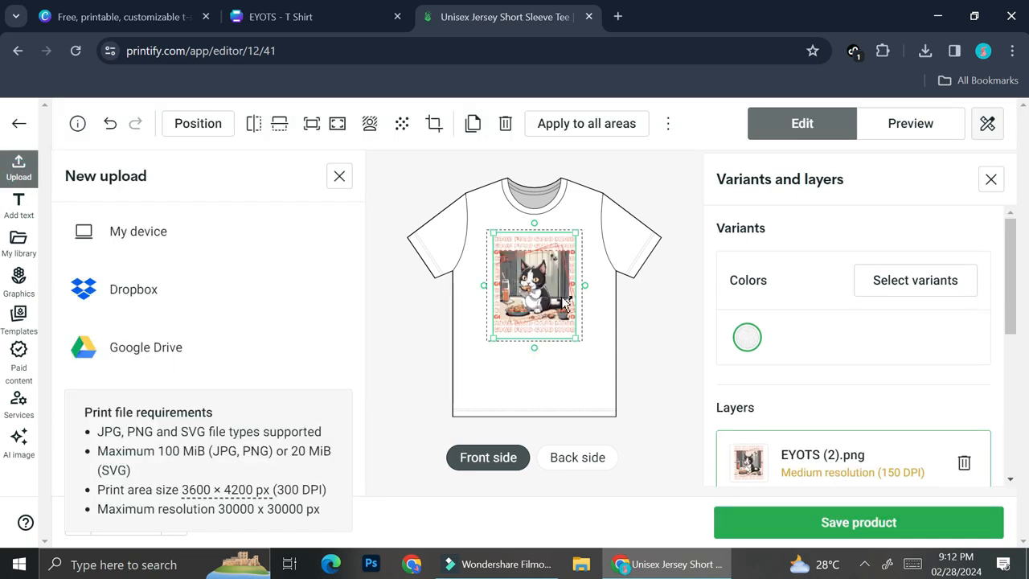
click(670, 213)
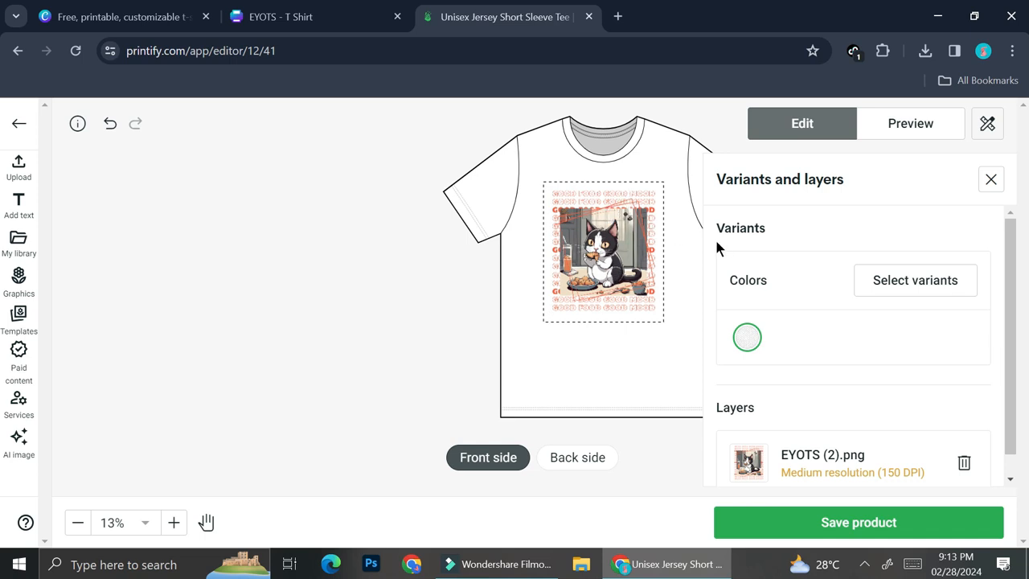
- Add Ash, Asphalt, Dark Grey and Red to the shirt's color variants and update the product
click(887, 295)
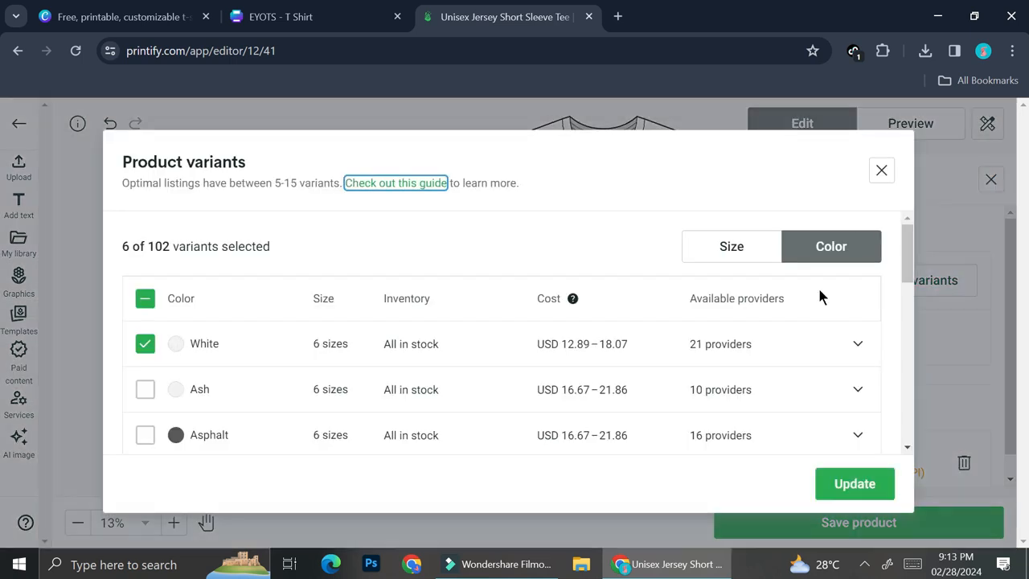
click(145, 389)
scroll(148, 391, down, 1)
click(144, 376)
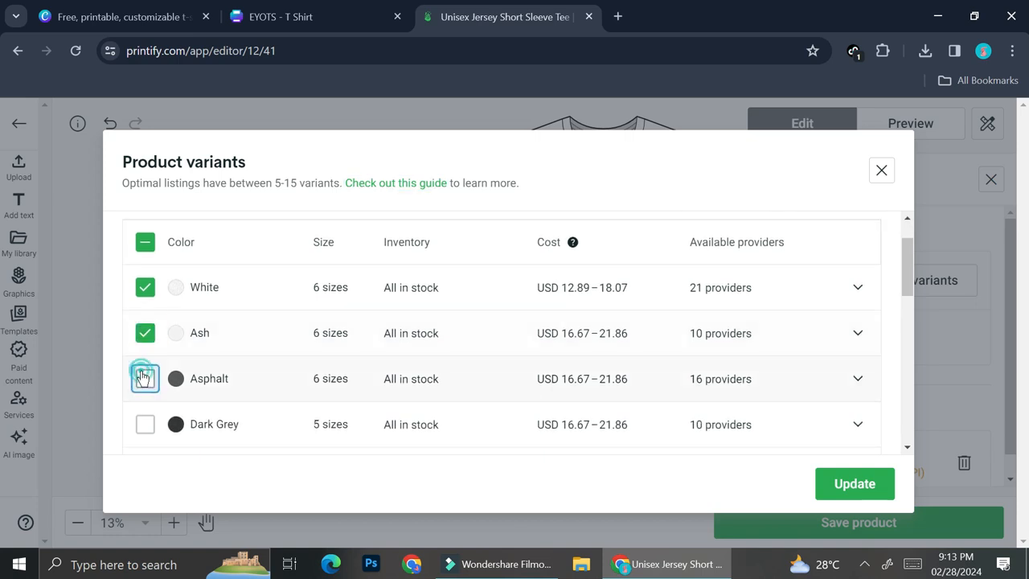
click(144, 420)
scroll(143, 417, down, 3)
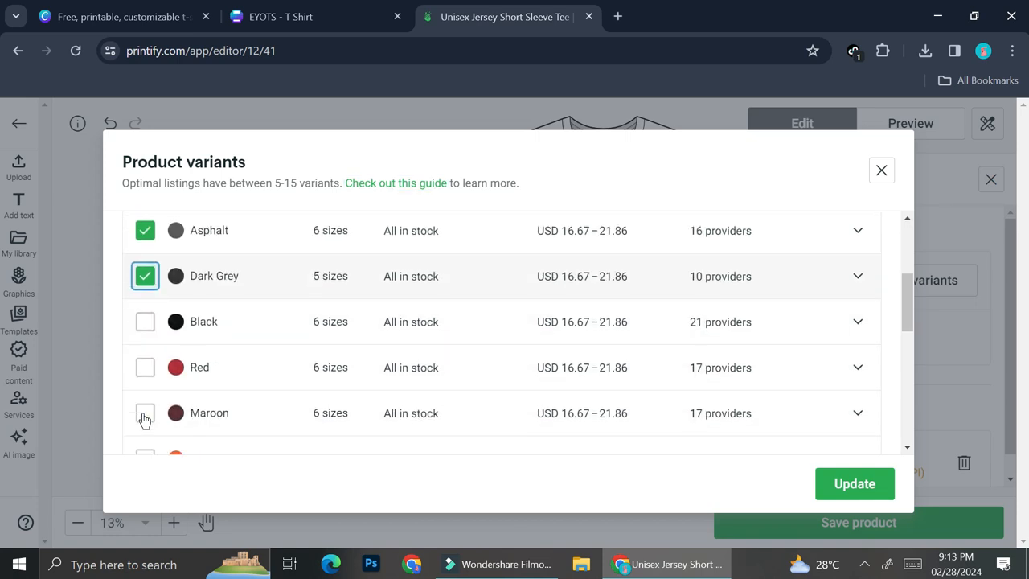
click(144, 344)
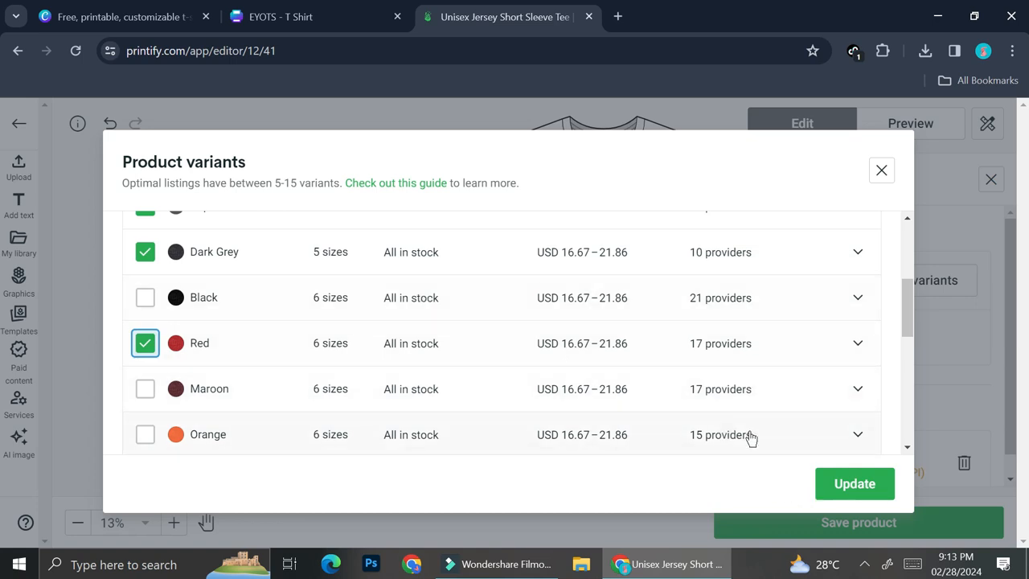
click(865, 494)
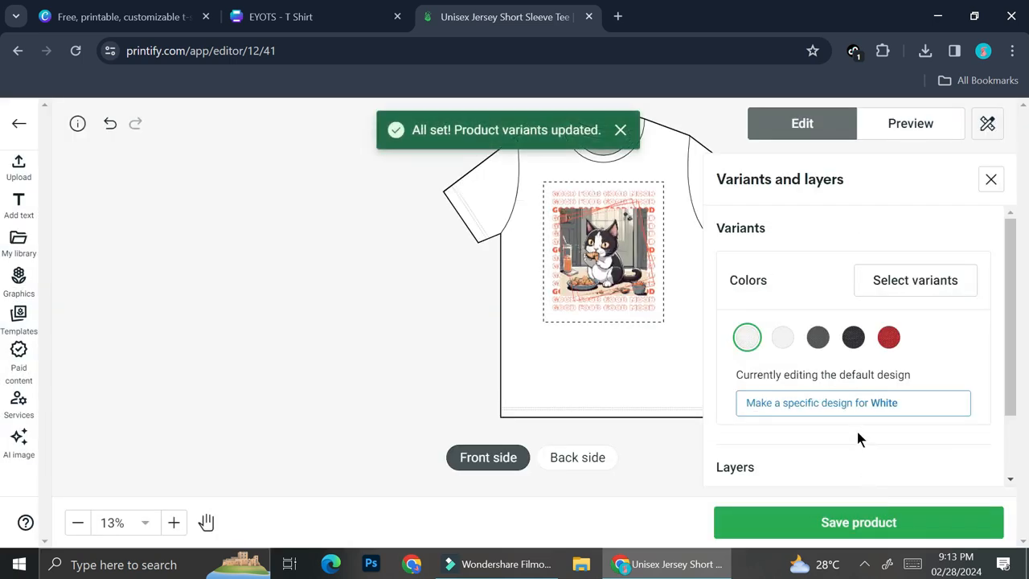
- Check how the white-background cat design looks on each of the selected shirt colors, ending on Dark Grey
click(853, 338)
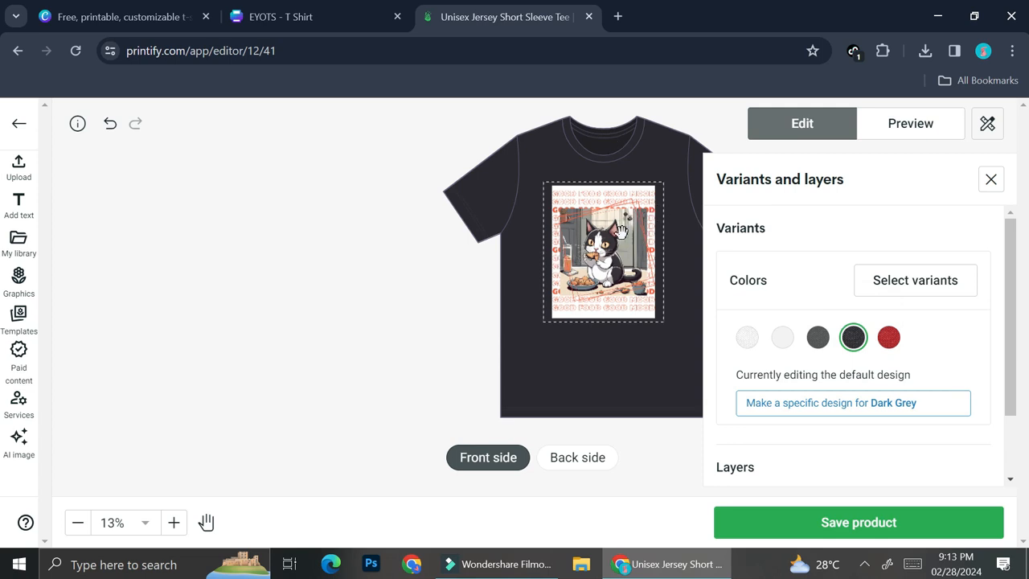
click(782, 336)
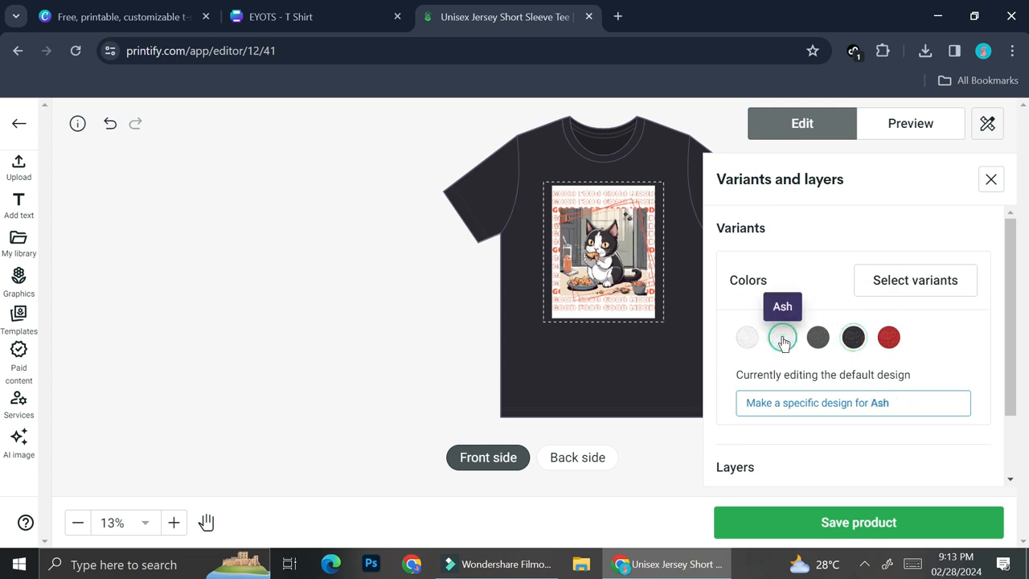
click(825, 344)
click(888, 339)
click(782, 337)
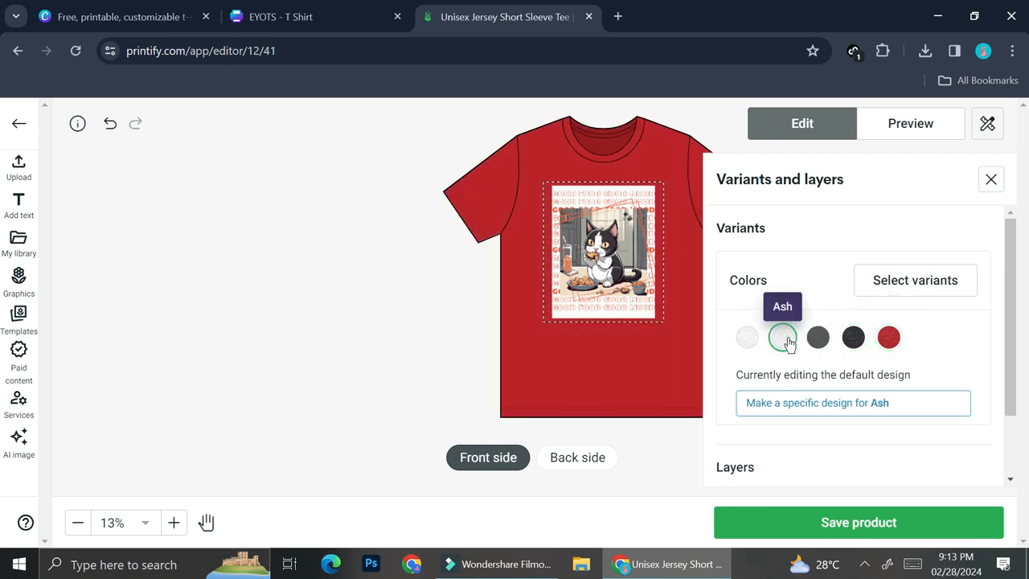
click(746, 337)
click(817, 344)
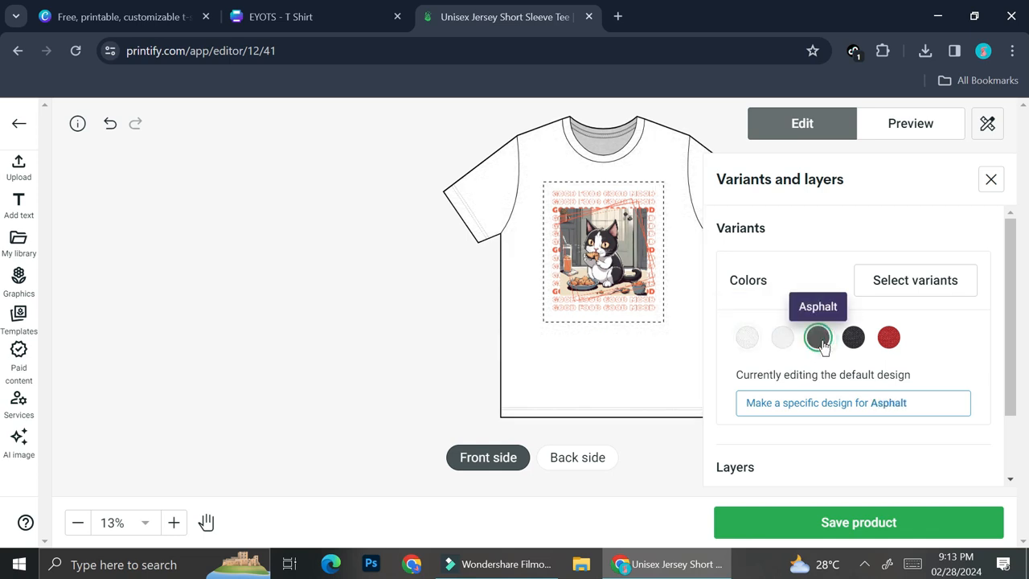
click(854, 338)
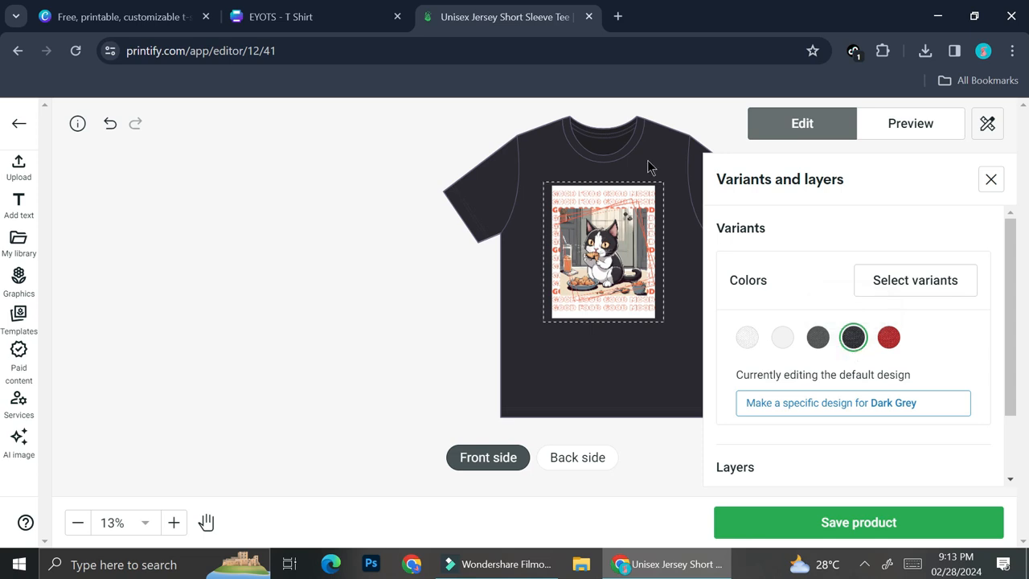
- Replace the cat image on the shirt's front with the file EYOTS (1) uploaded from the device
click(601, 253)
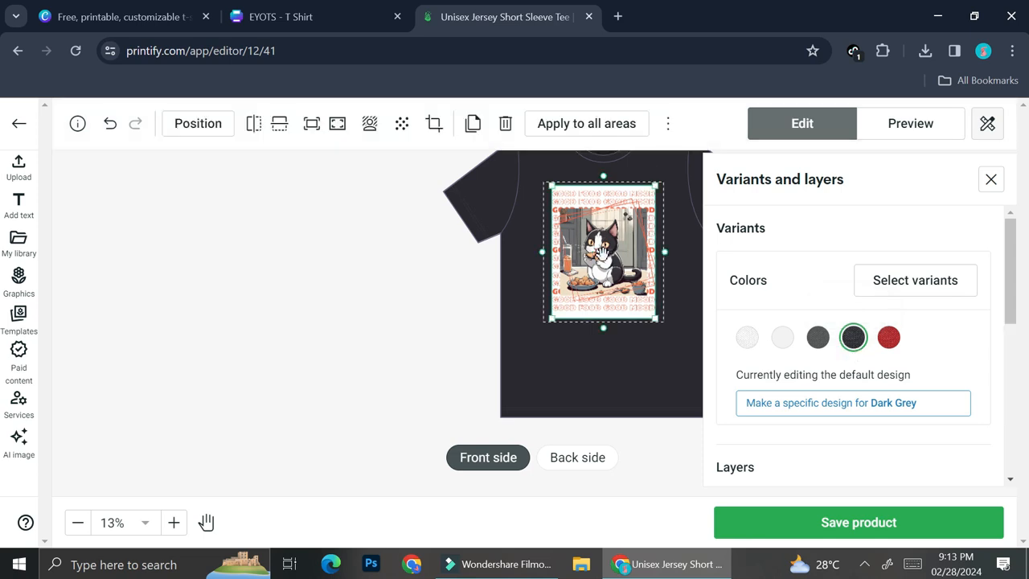
key(Delete)
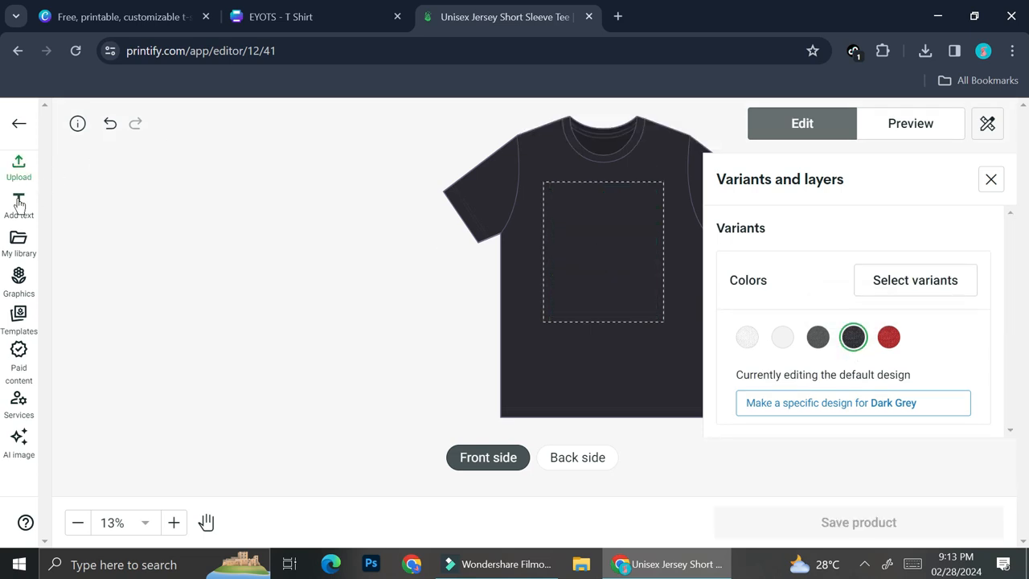
click(19, 169)
click(254, 254)
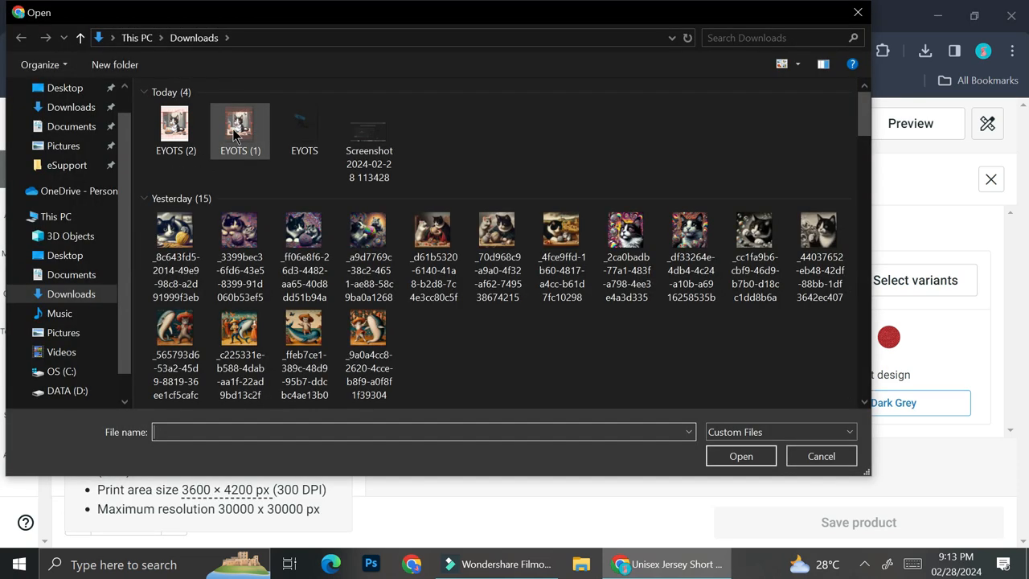
double_click(234, 134)
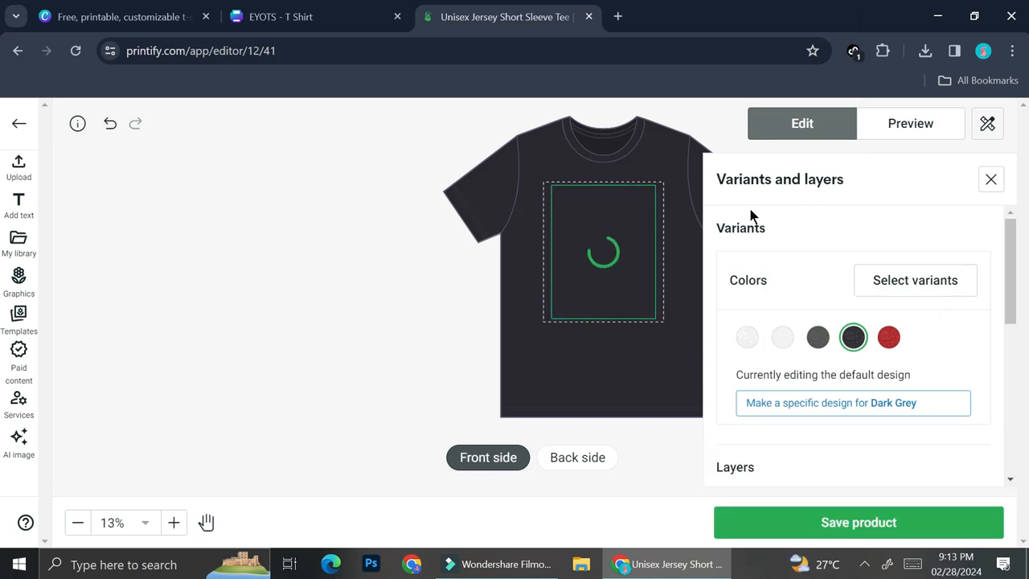
- Compare the transparent cat design across the White, Ash, Asphalt, Dark Grey and Red shirts, ending on Asphalt
click(780, 338)
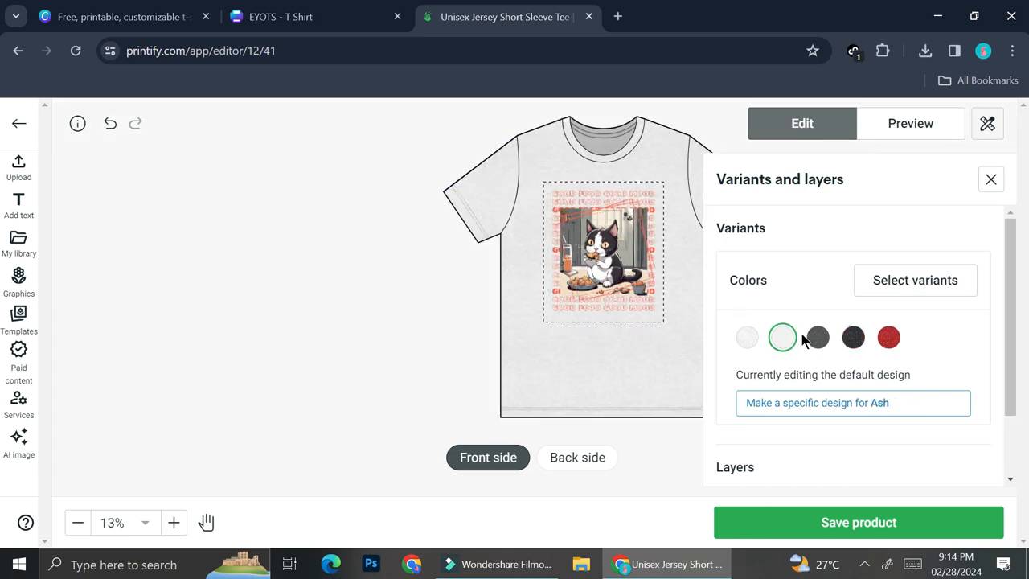
click(814, 338)
click(852, 338)
click(887, 338)
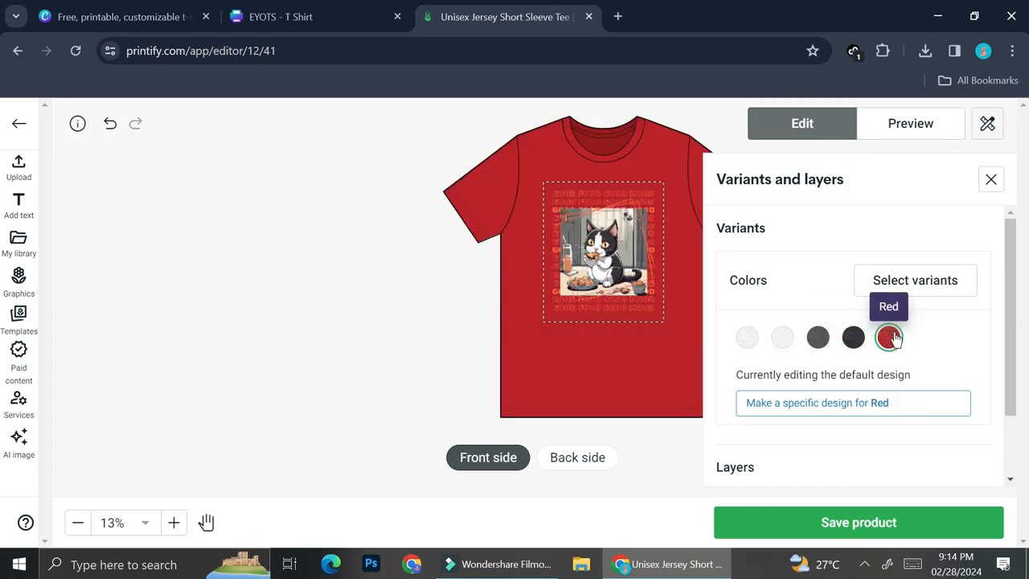
click(748, 337)
click(782, 337)
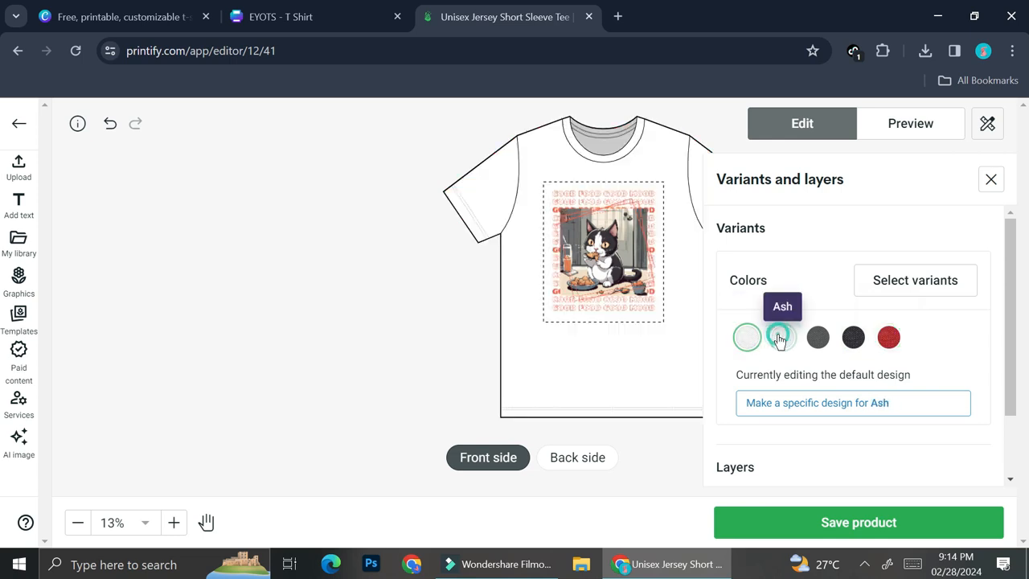
click(817, 337)
click(854, 342)
click(884, 342)
click(852, 339)
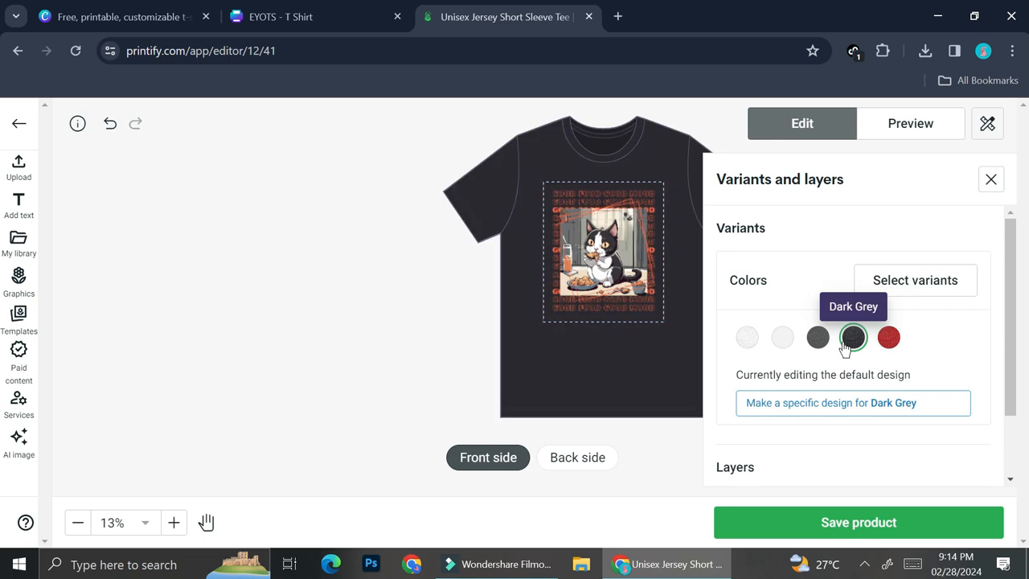
click(814, 339)
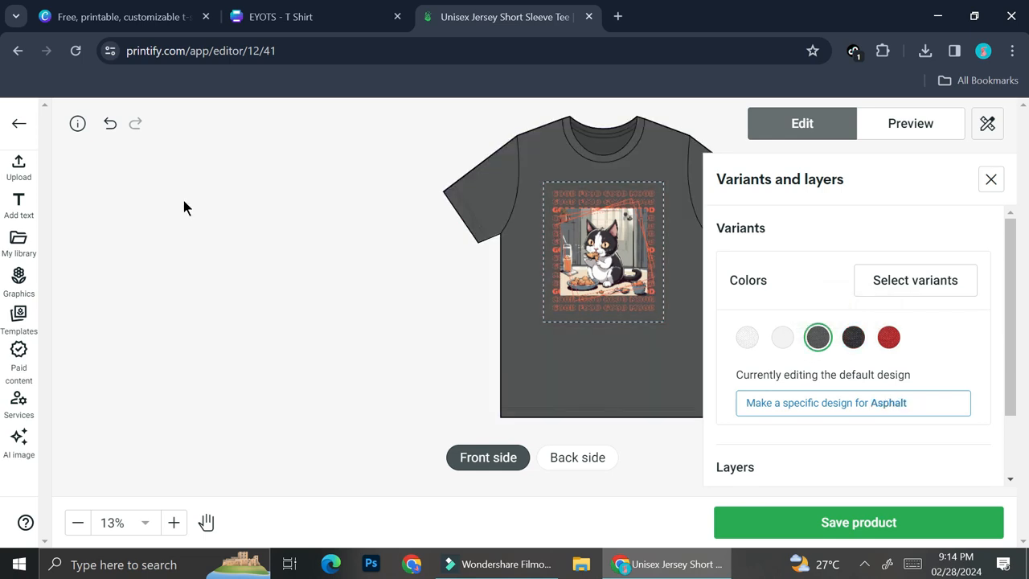
- Upload the whale design from the device to the shirt's front in place of the cat and enlarge it
click(19, 170)
click(126, 231)
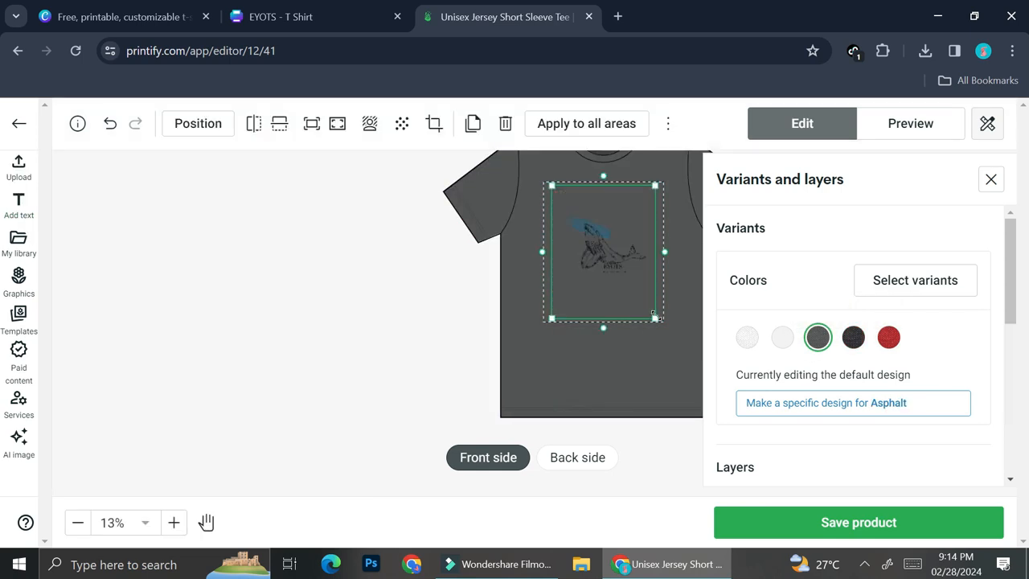
drag(653, 316, 682, 358)
- Preview the finished whale shirt and switch the mockup view to Person 3
click(910, 123)
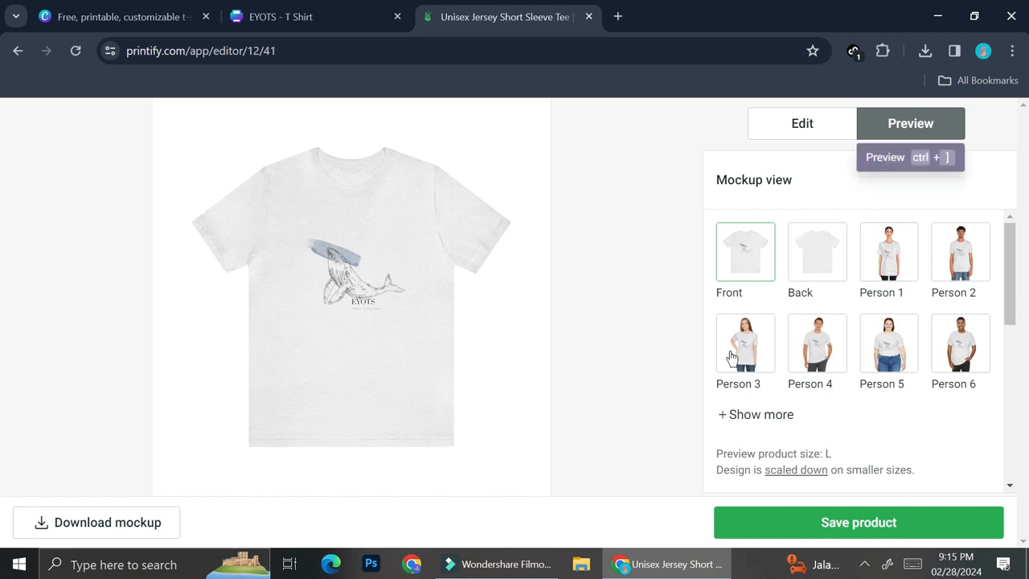
click(770, 354)
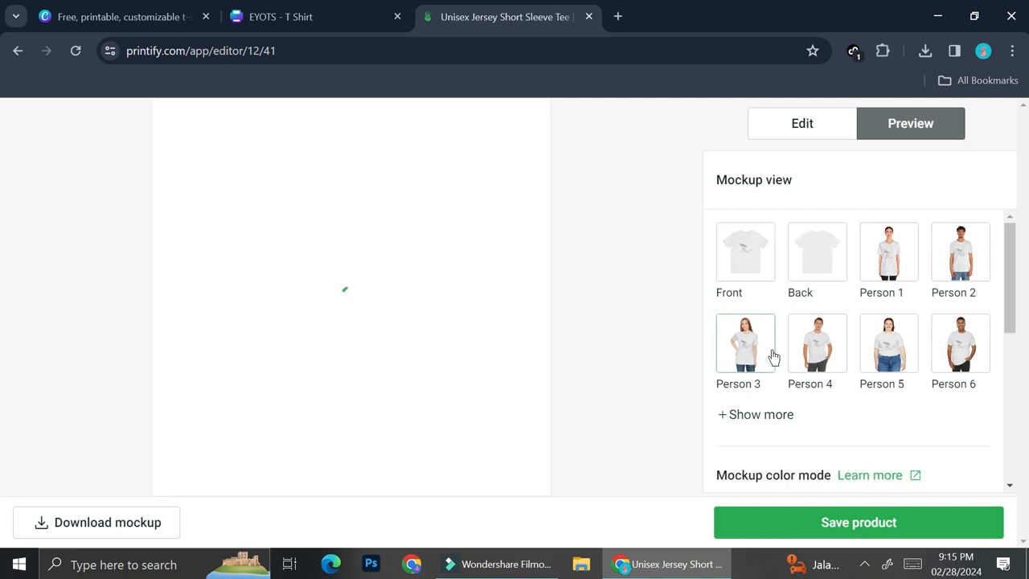